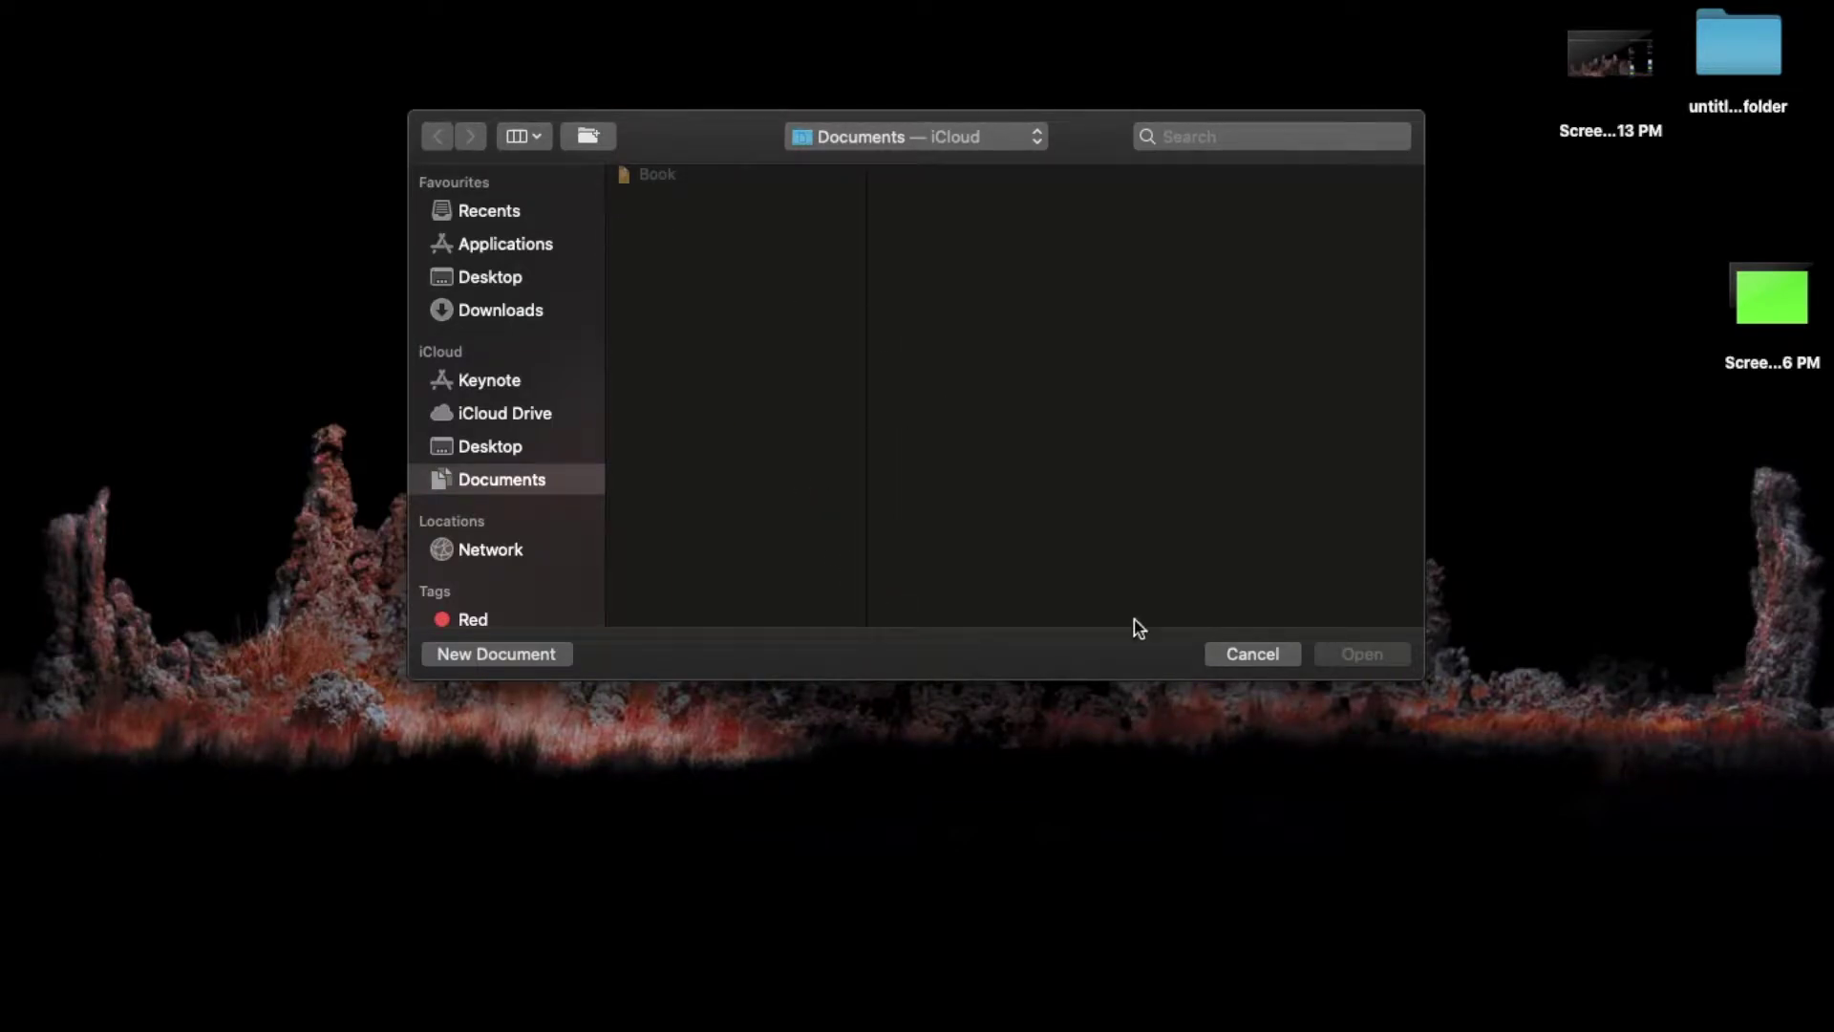
Step: Start a new document from the Open dialog to reach the Basic White theme chooser
mouse_move(1086, 136)
mouse_down()
mouse_move(1105, 5)
mouse_move(1106, 124)
mouse_up()
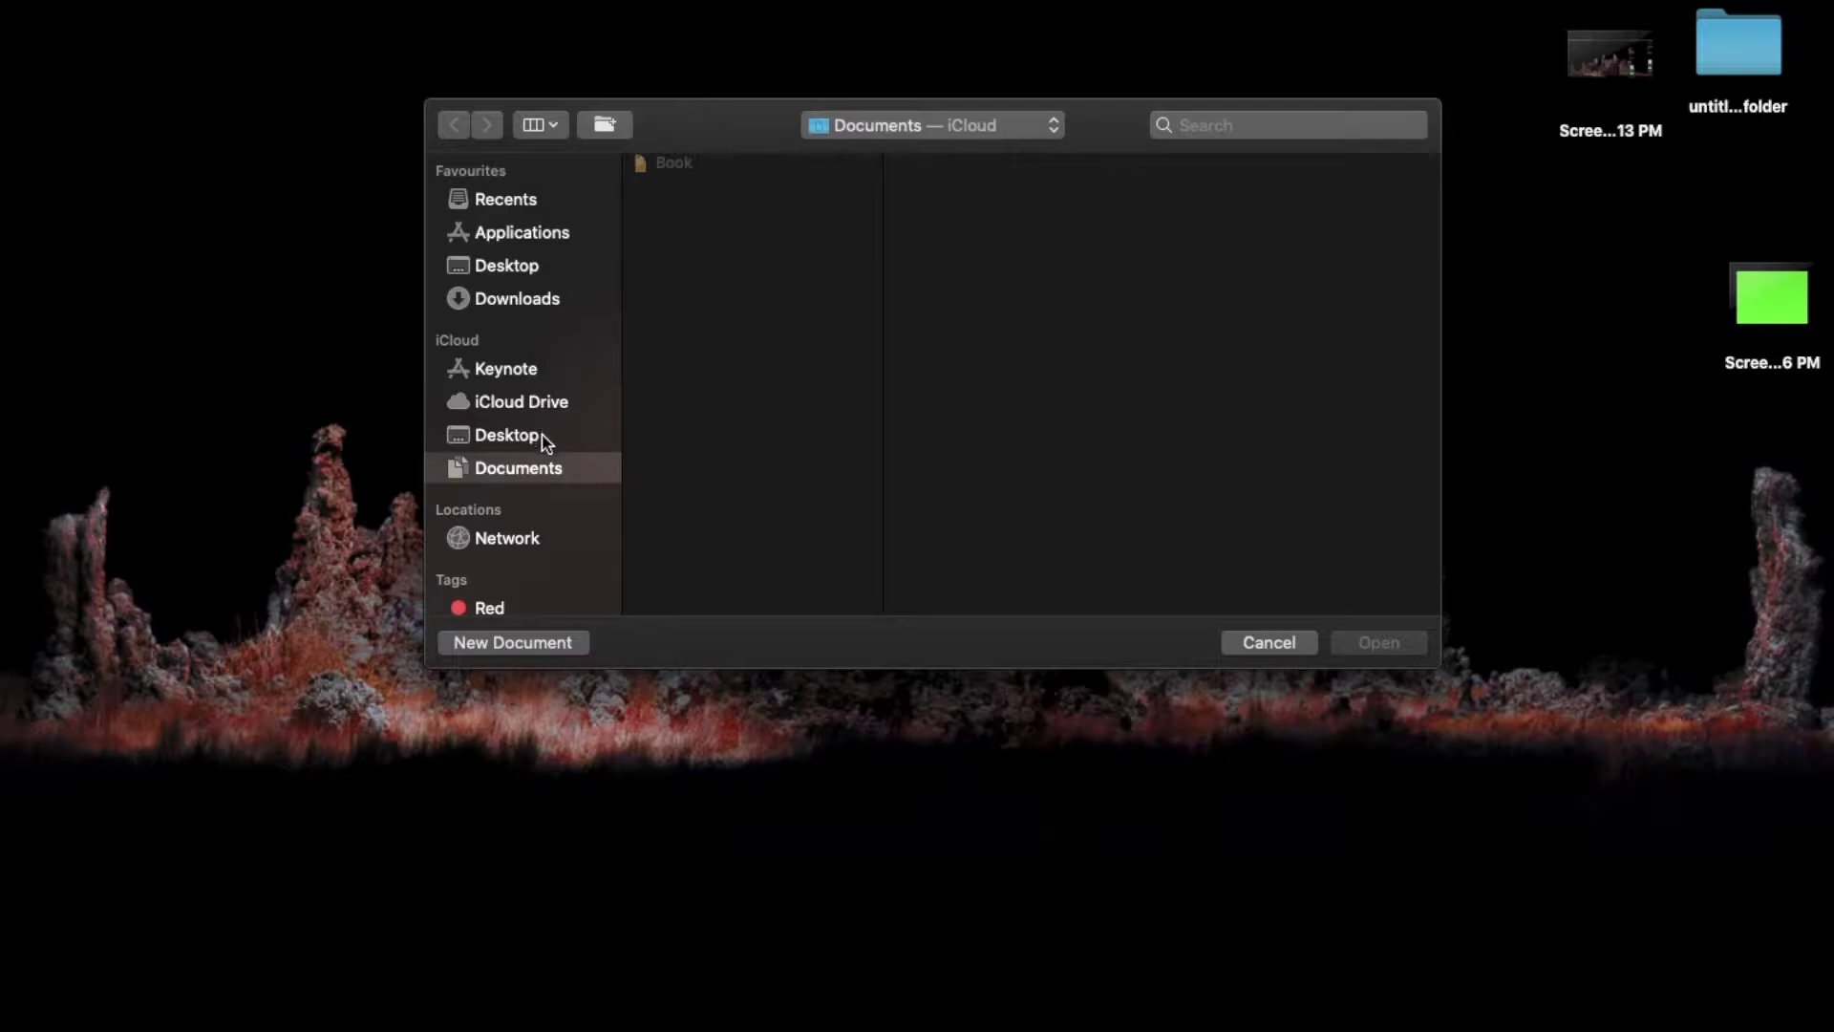
click(546, 646)
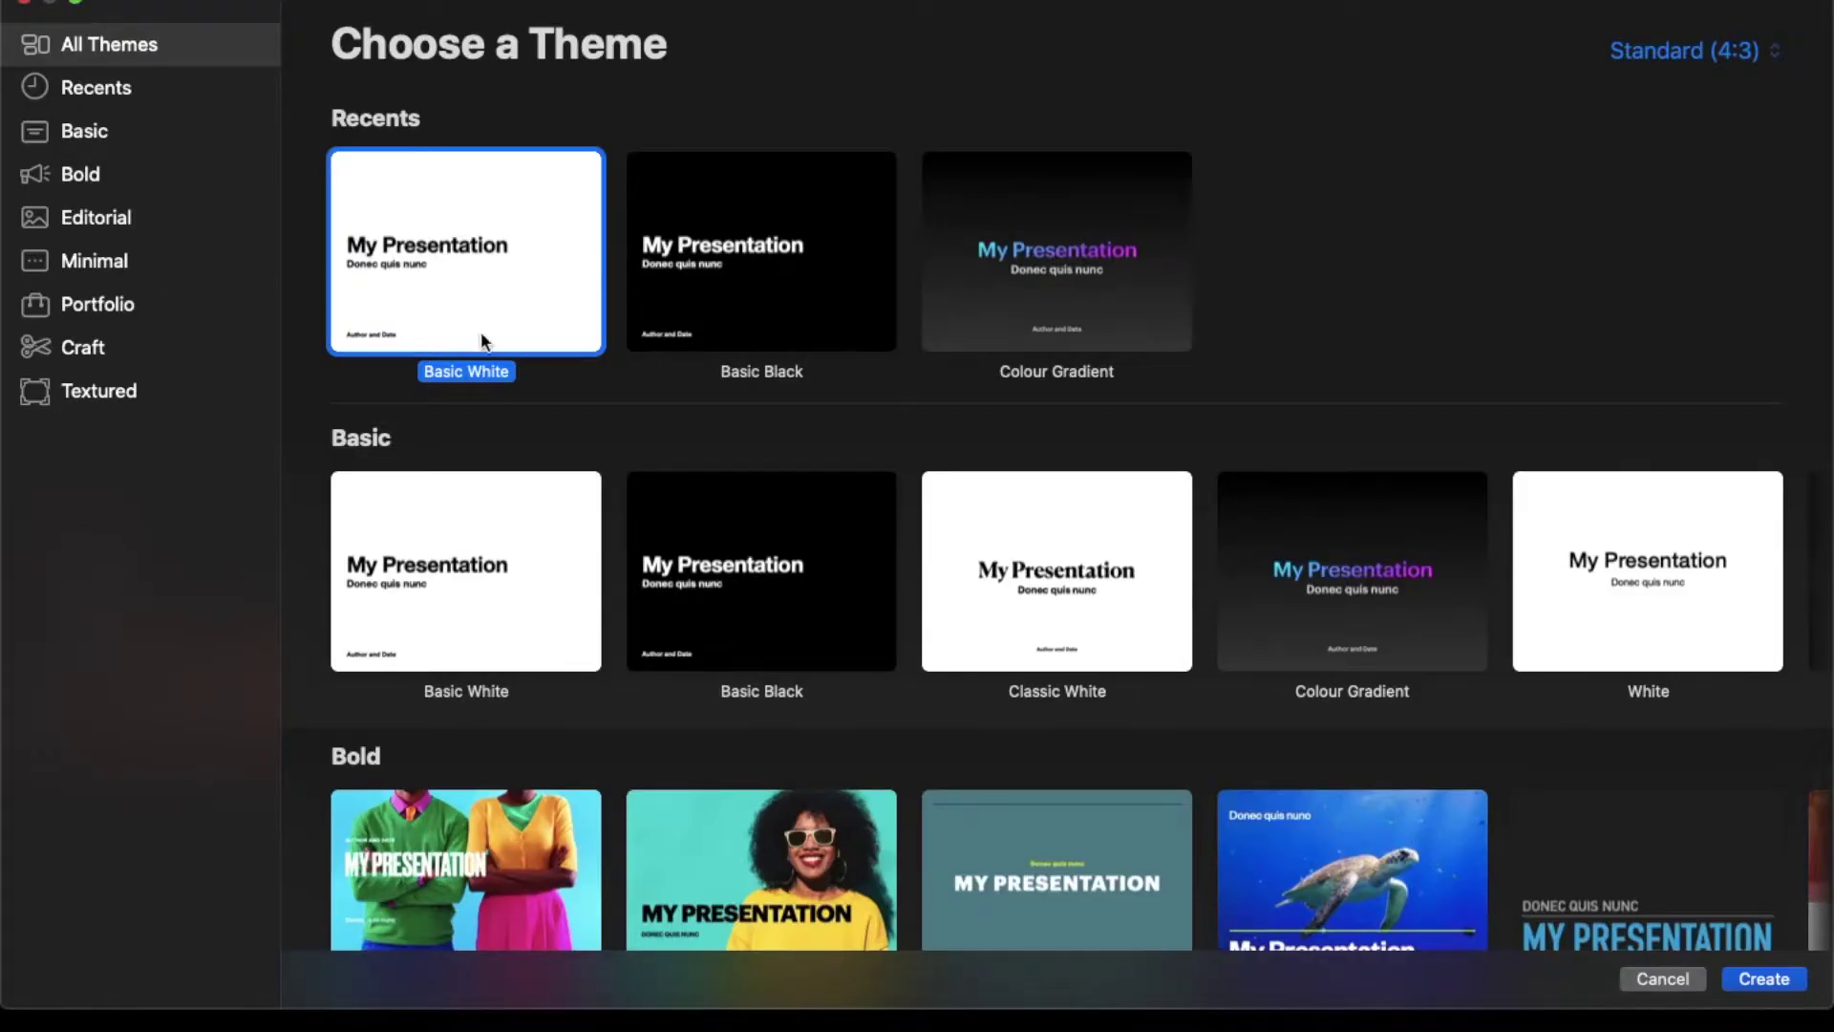
Step: Create a Basic White presentation and delete its title, subtitle and author placeholders
click(1802, 993)
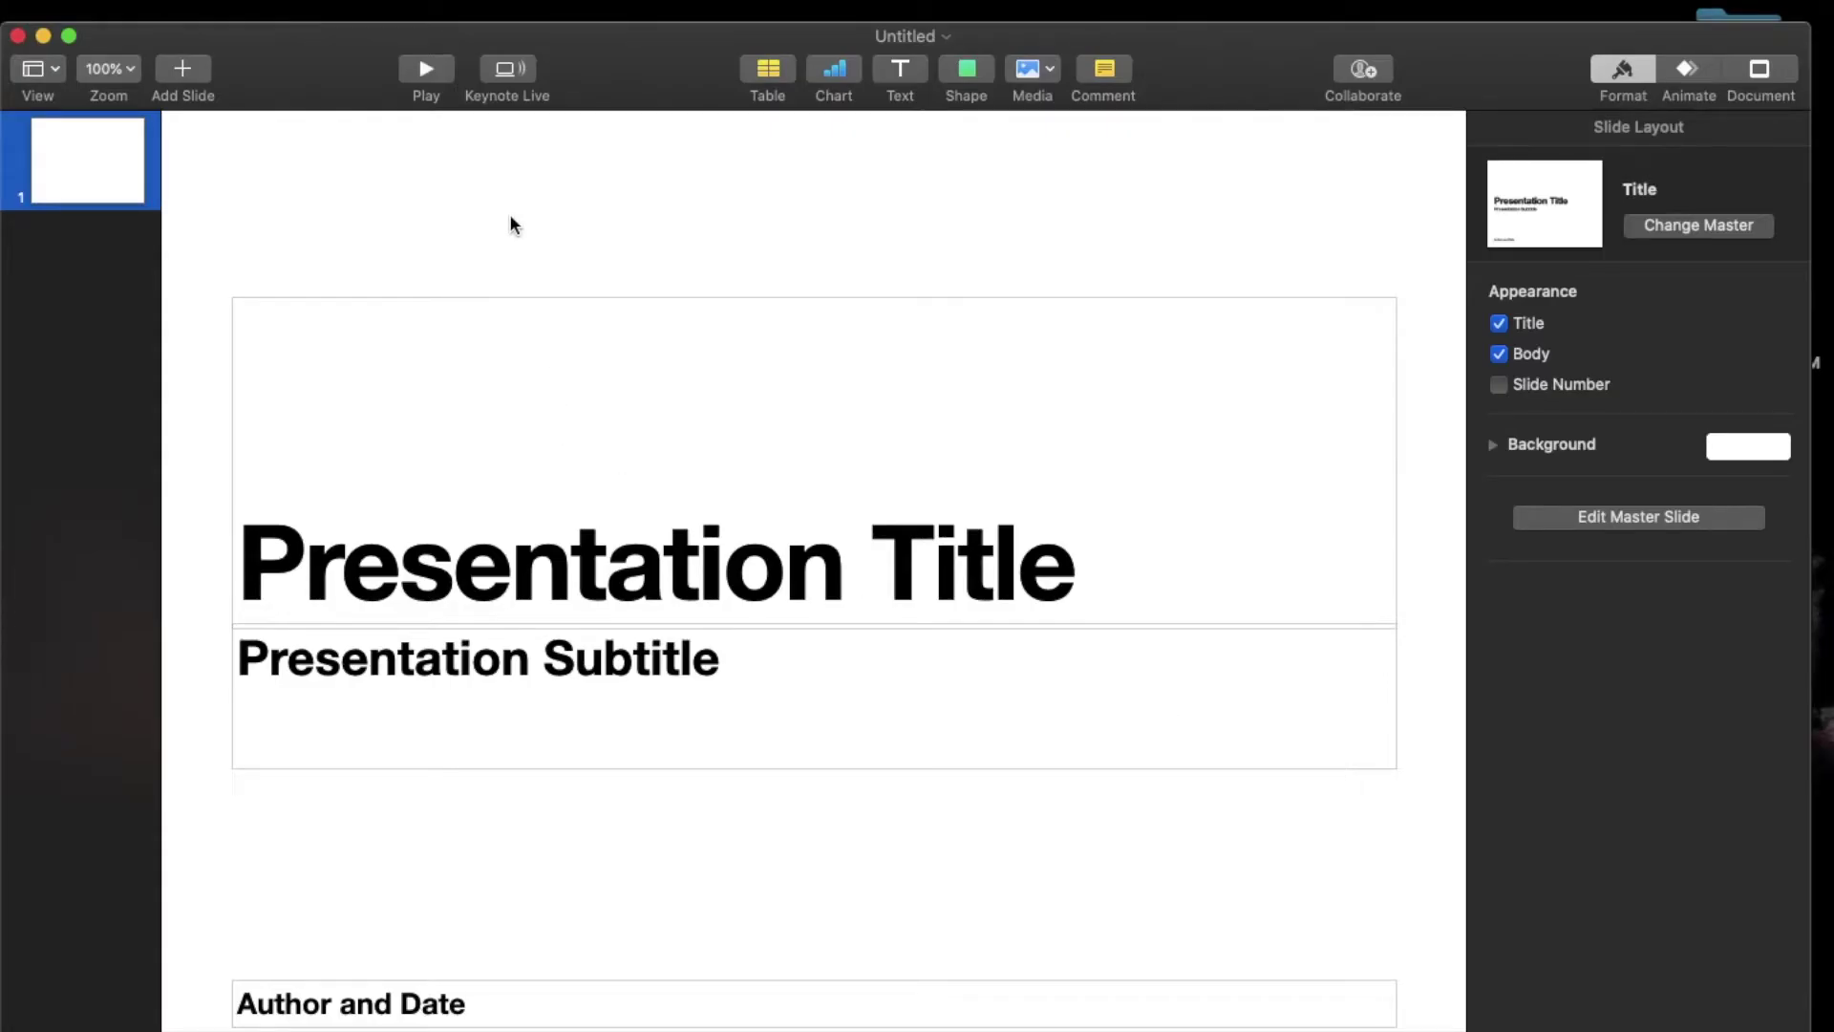
drag(510, 223, 565, 982)
key(Delete)
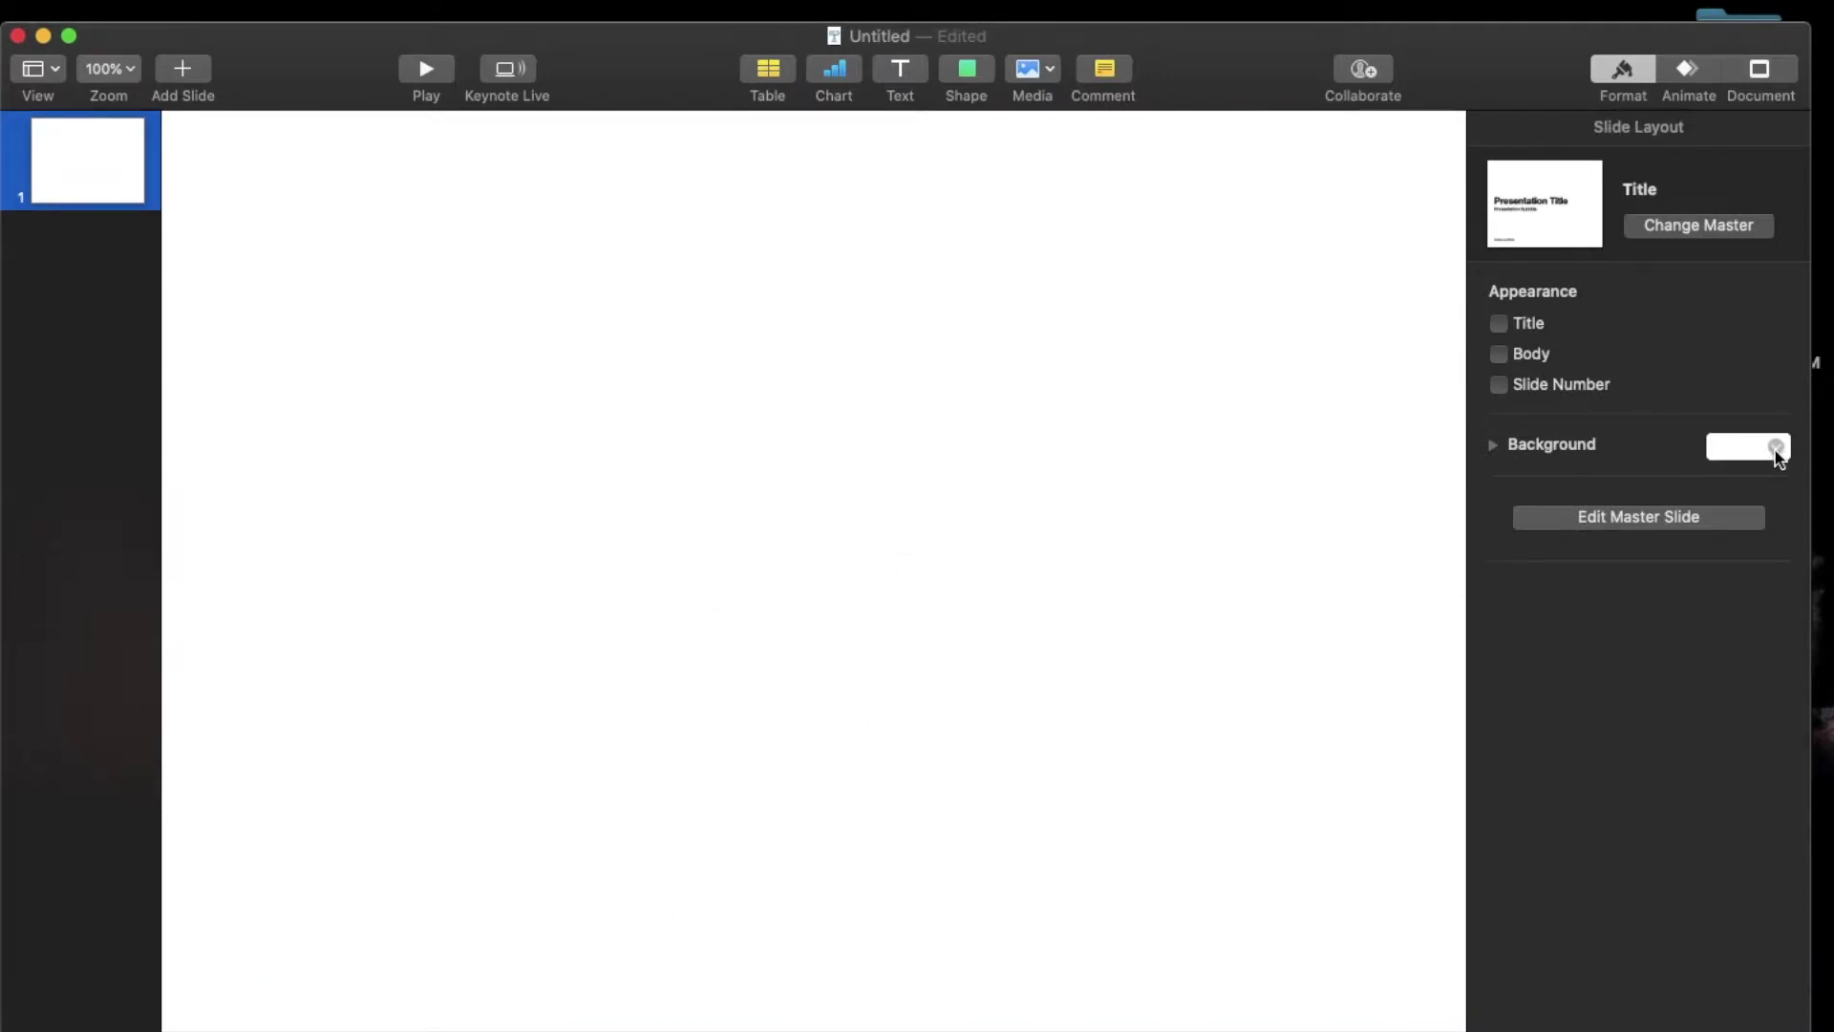
Step: Make the slide background bright green and expand the window to full screen
click(1776, 449)
click(1631, 590)
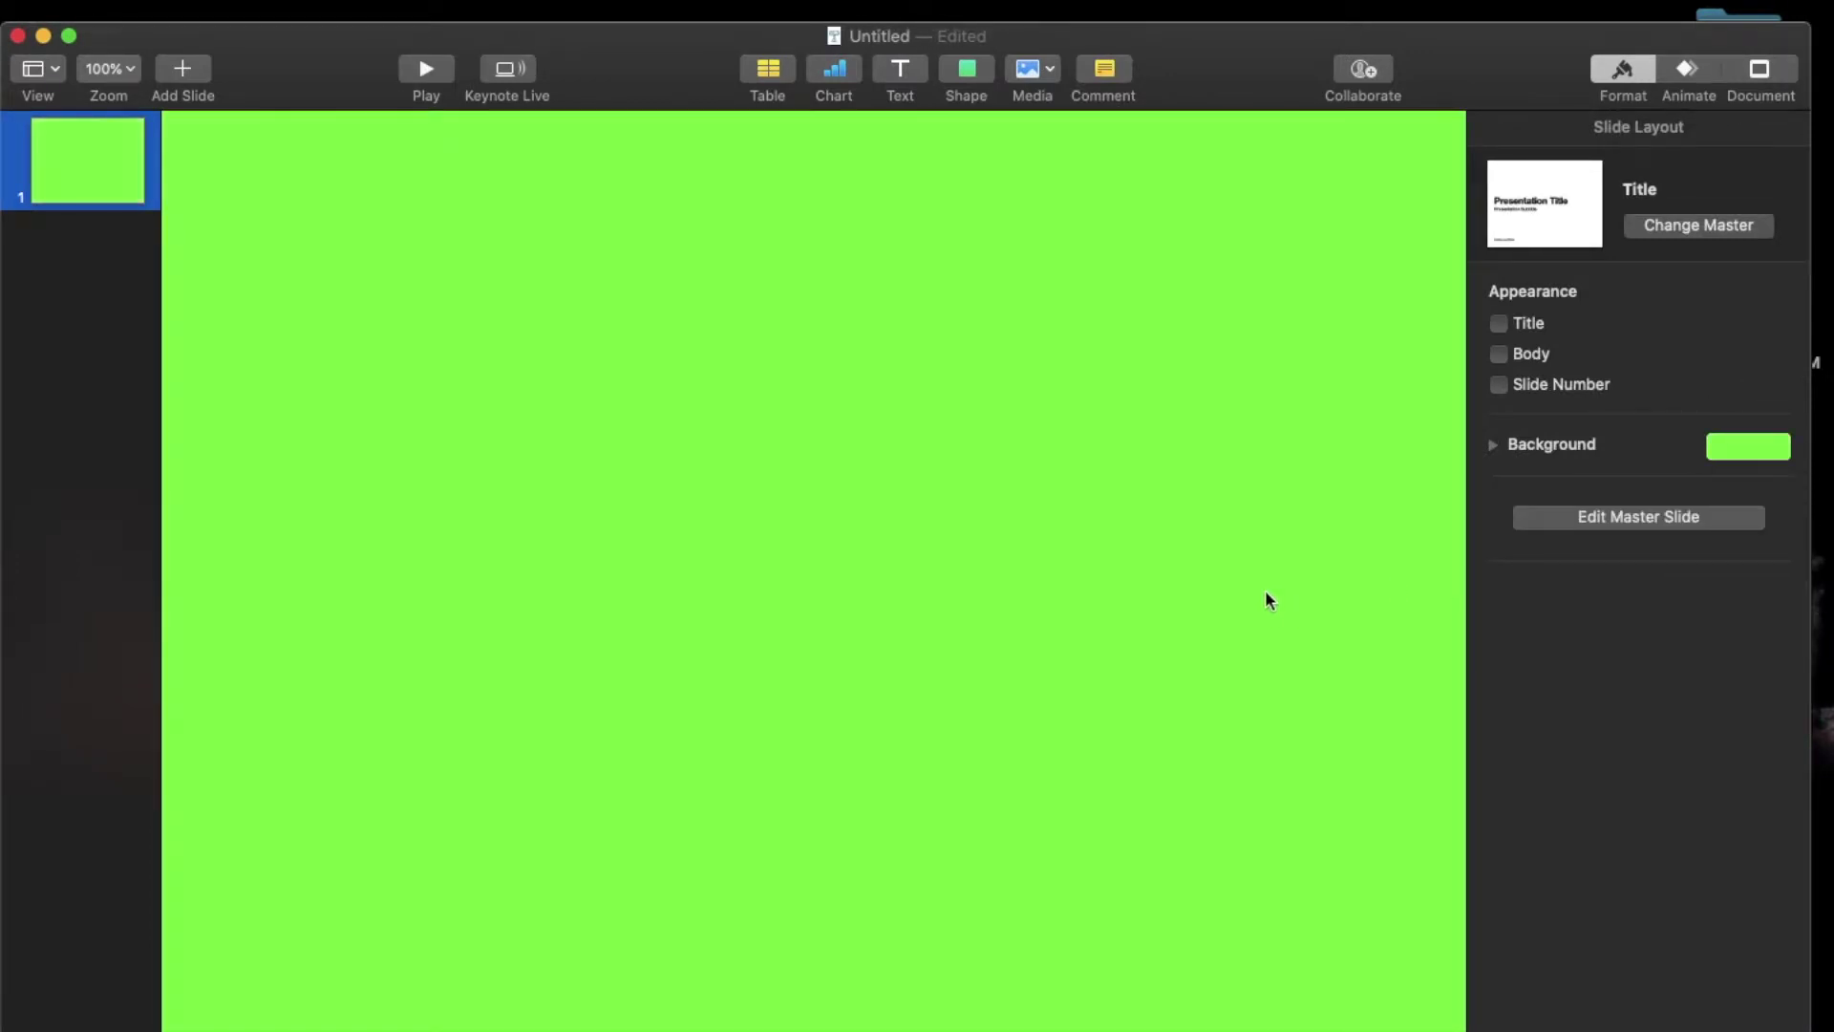
click(68, 35)
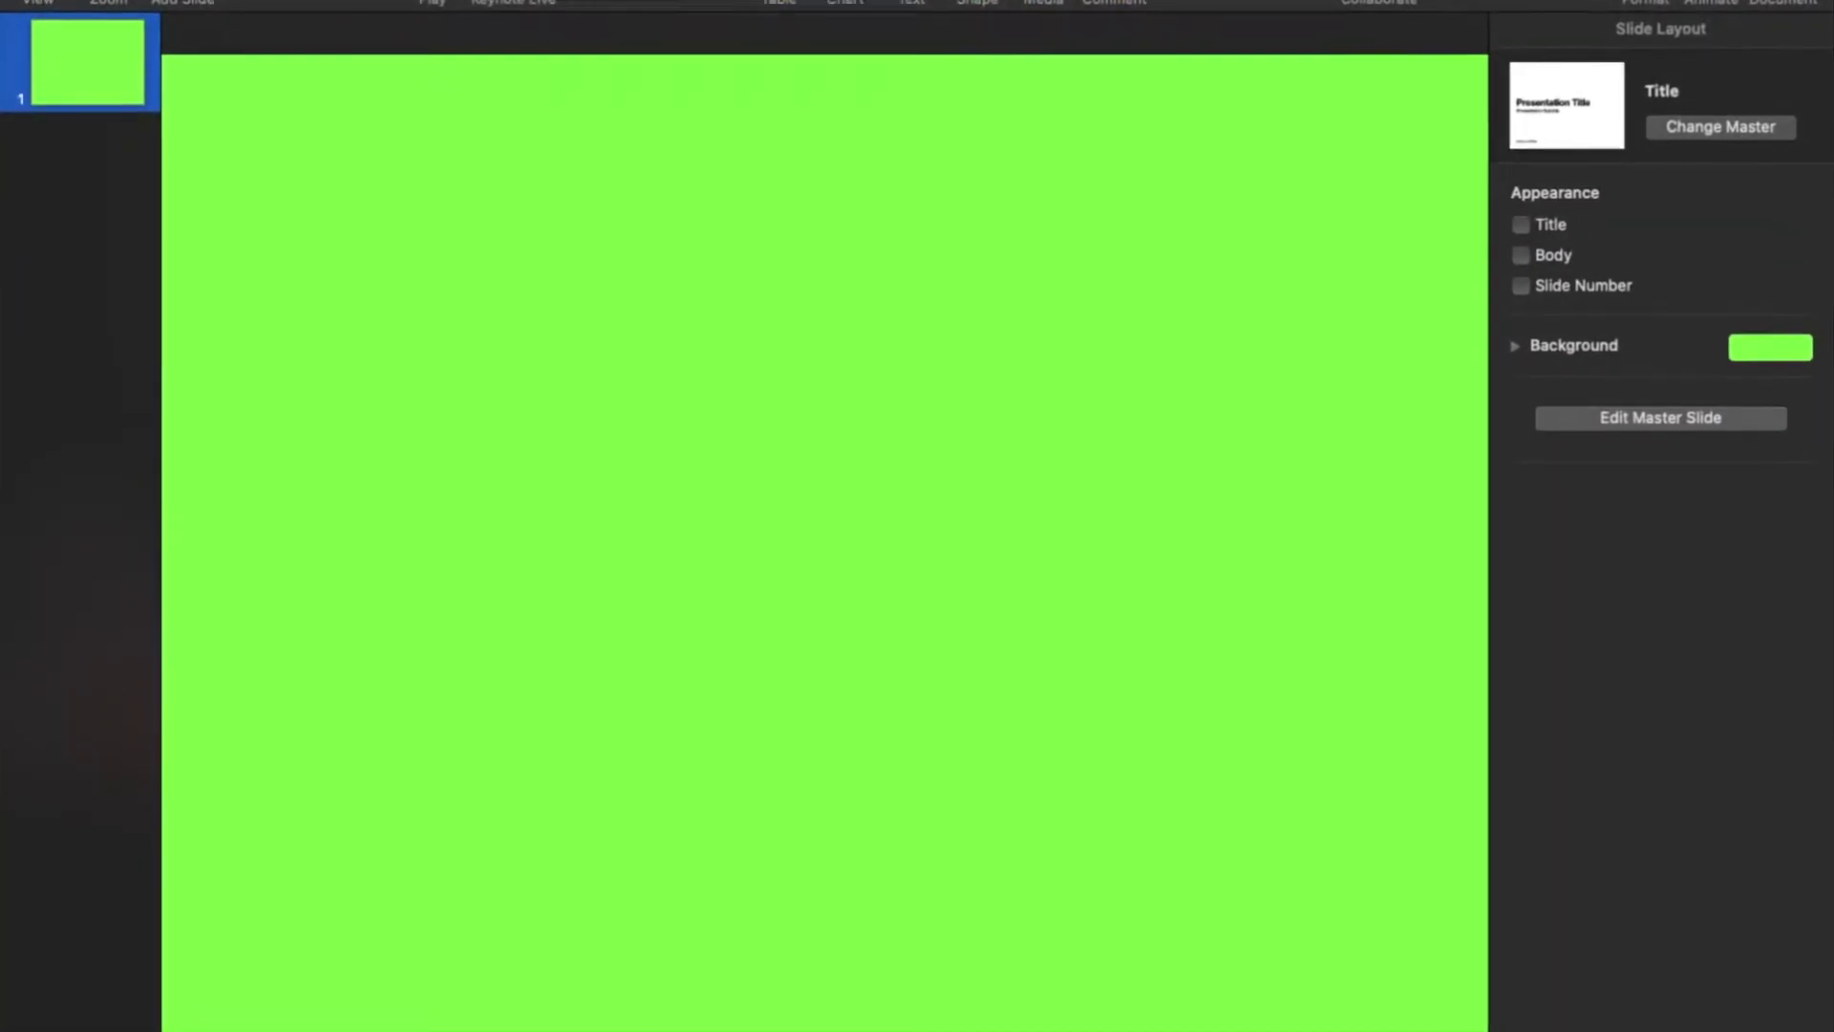
Step: Add a text box reading "00:13" in black
click(912, 4)
double_click(822, 552)
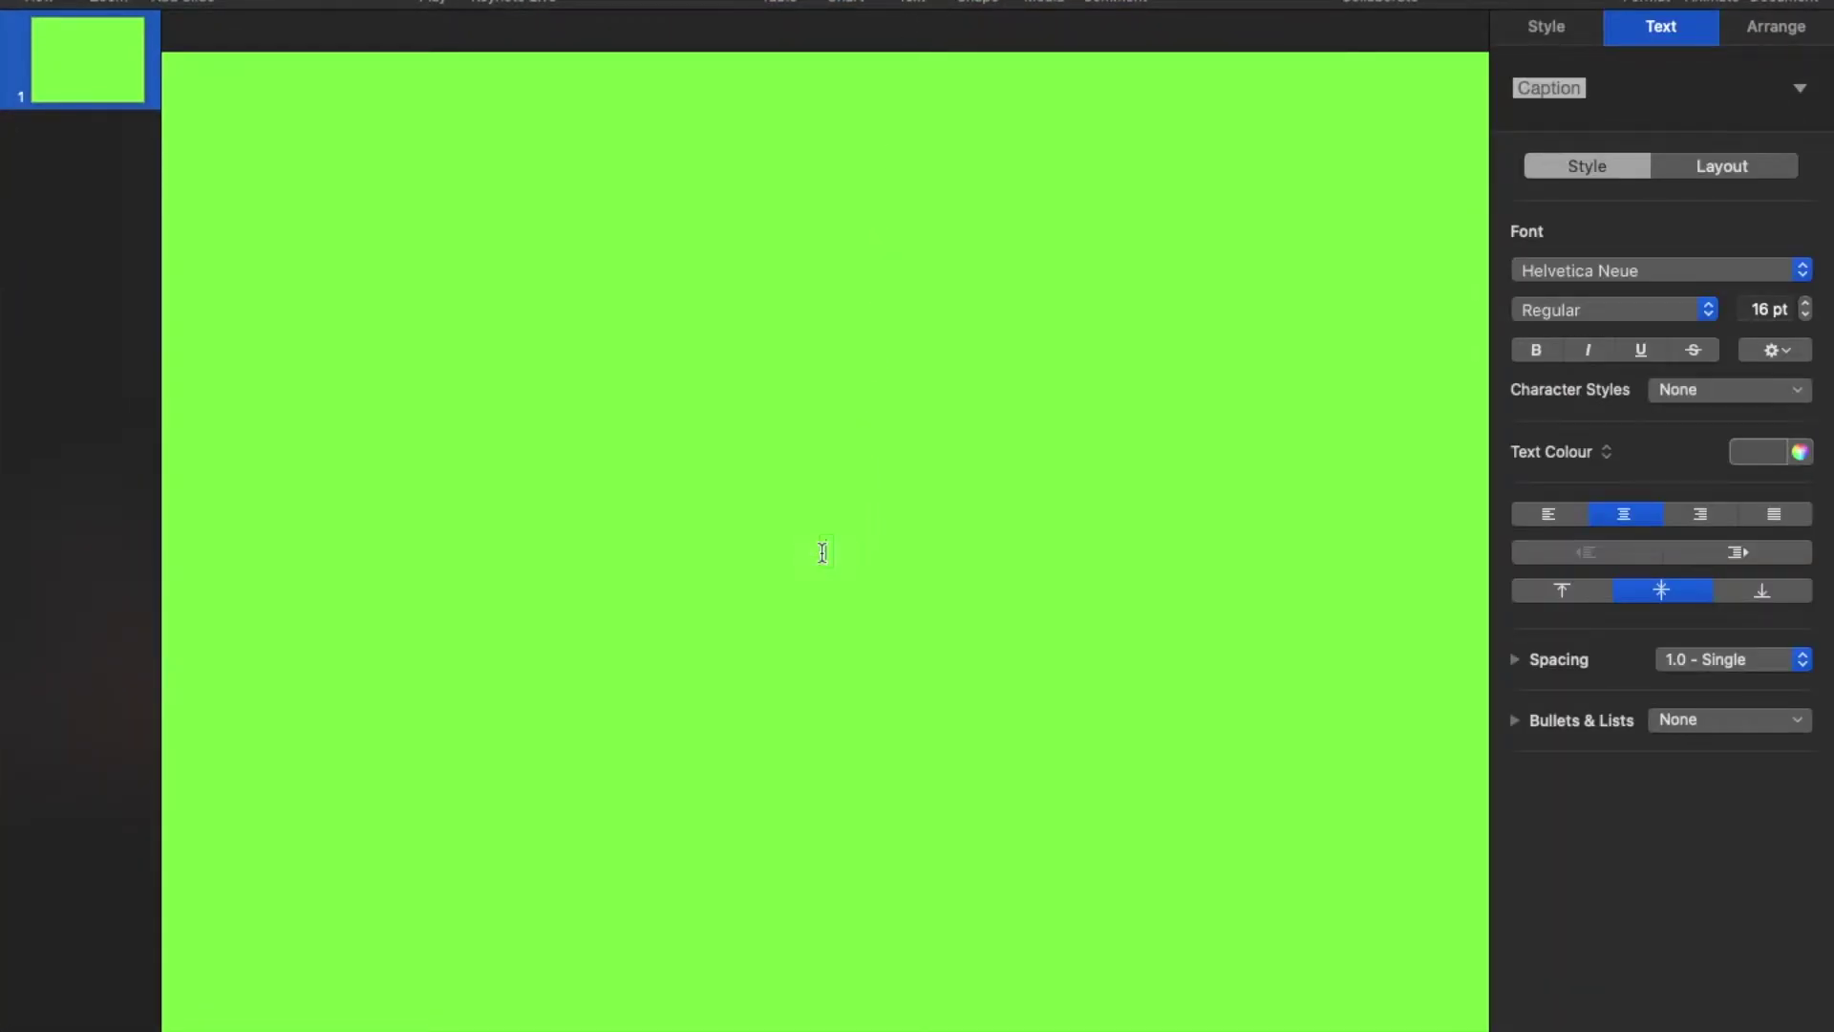
text(00)
text(:)
text(59)
key(BackSpace)
key(BackSpace)
text(10)
click(1775, 455)
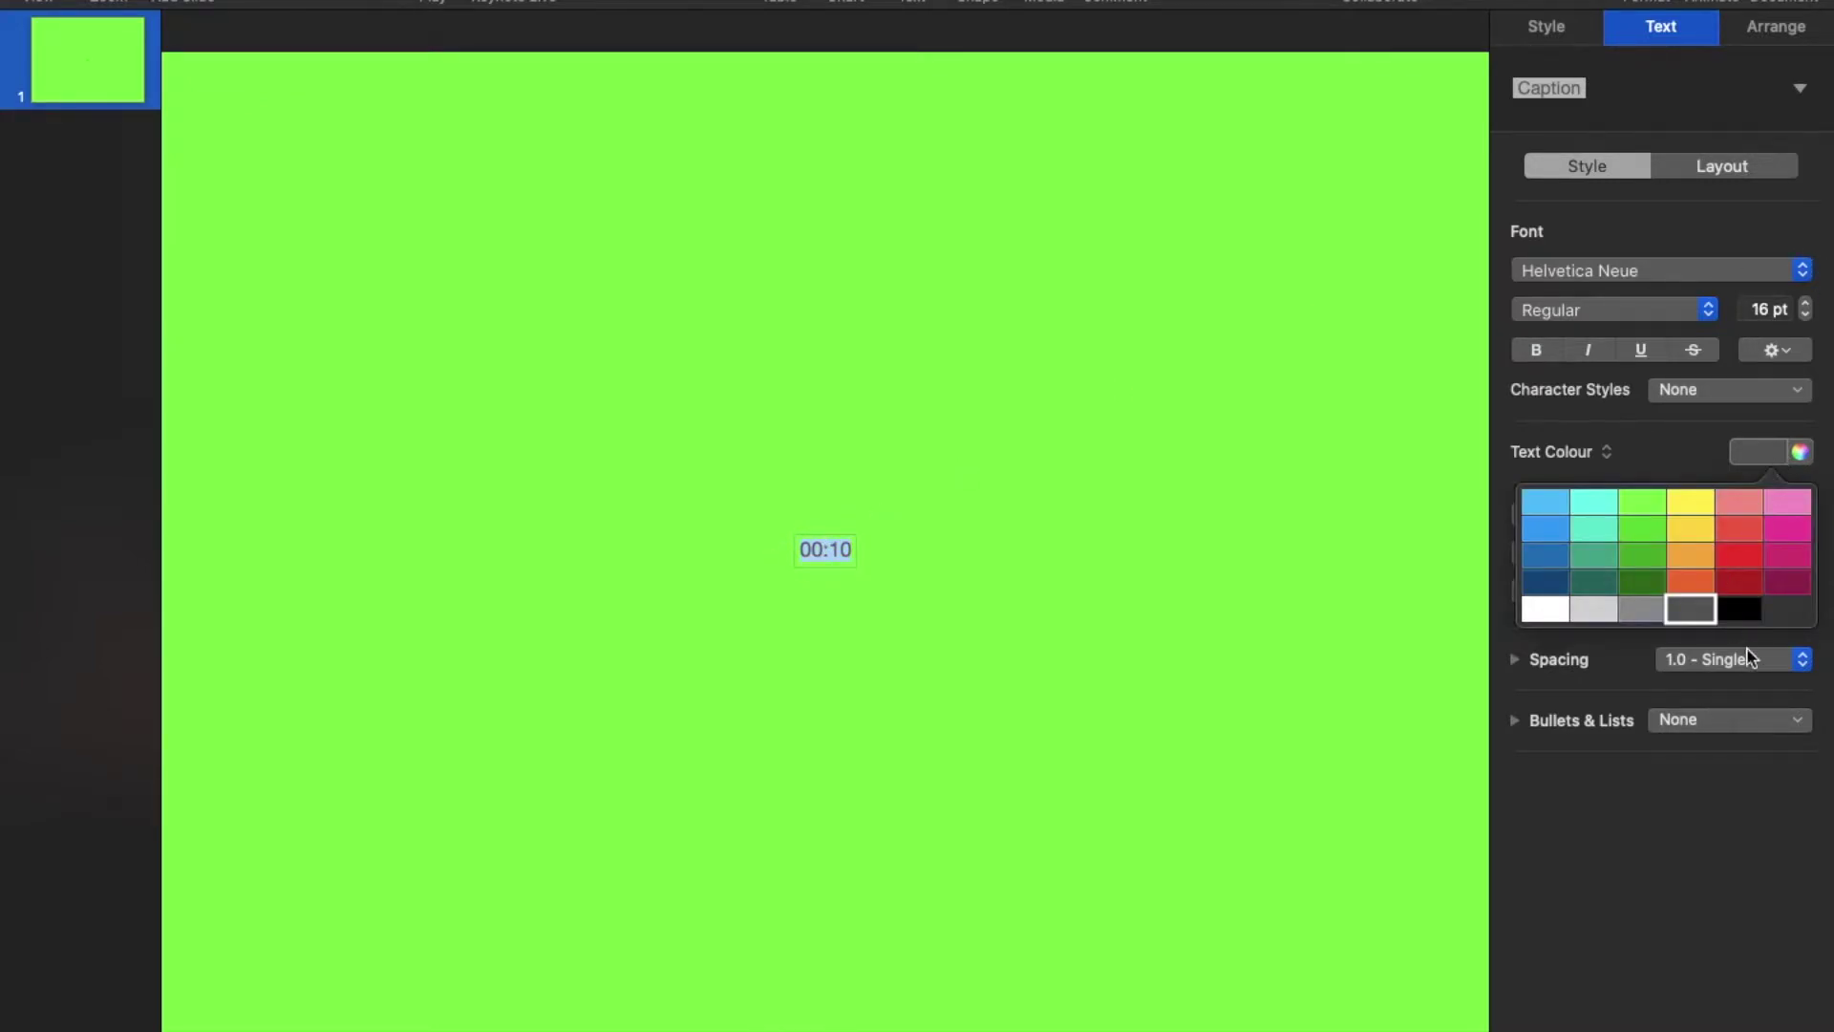
click(1736, 609)
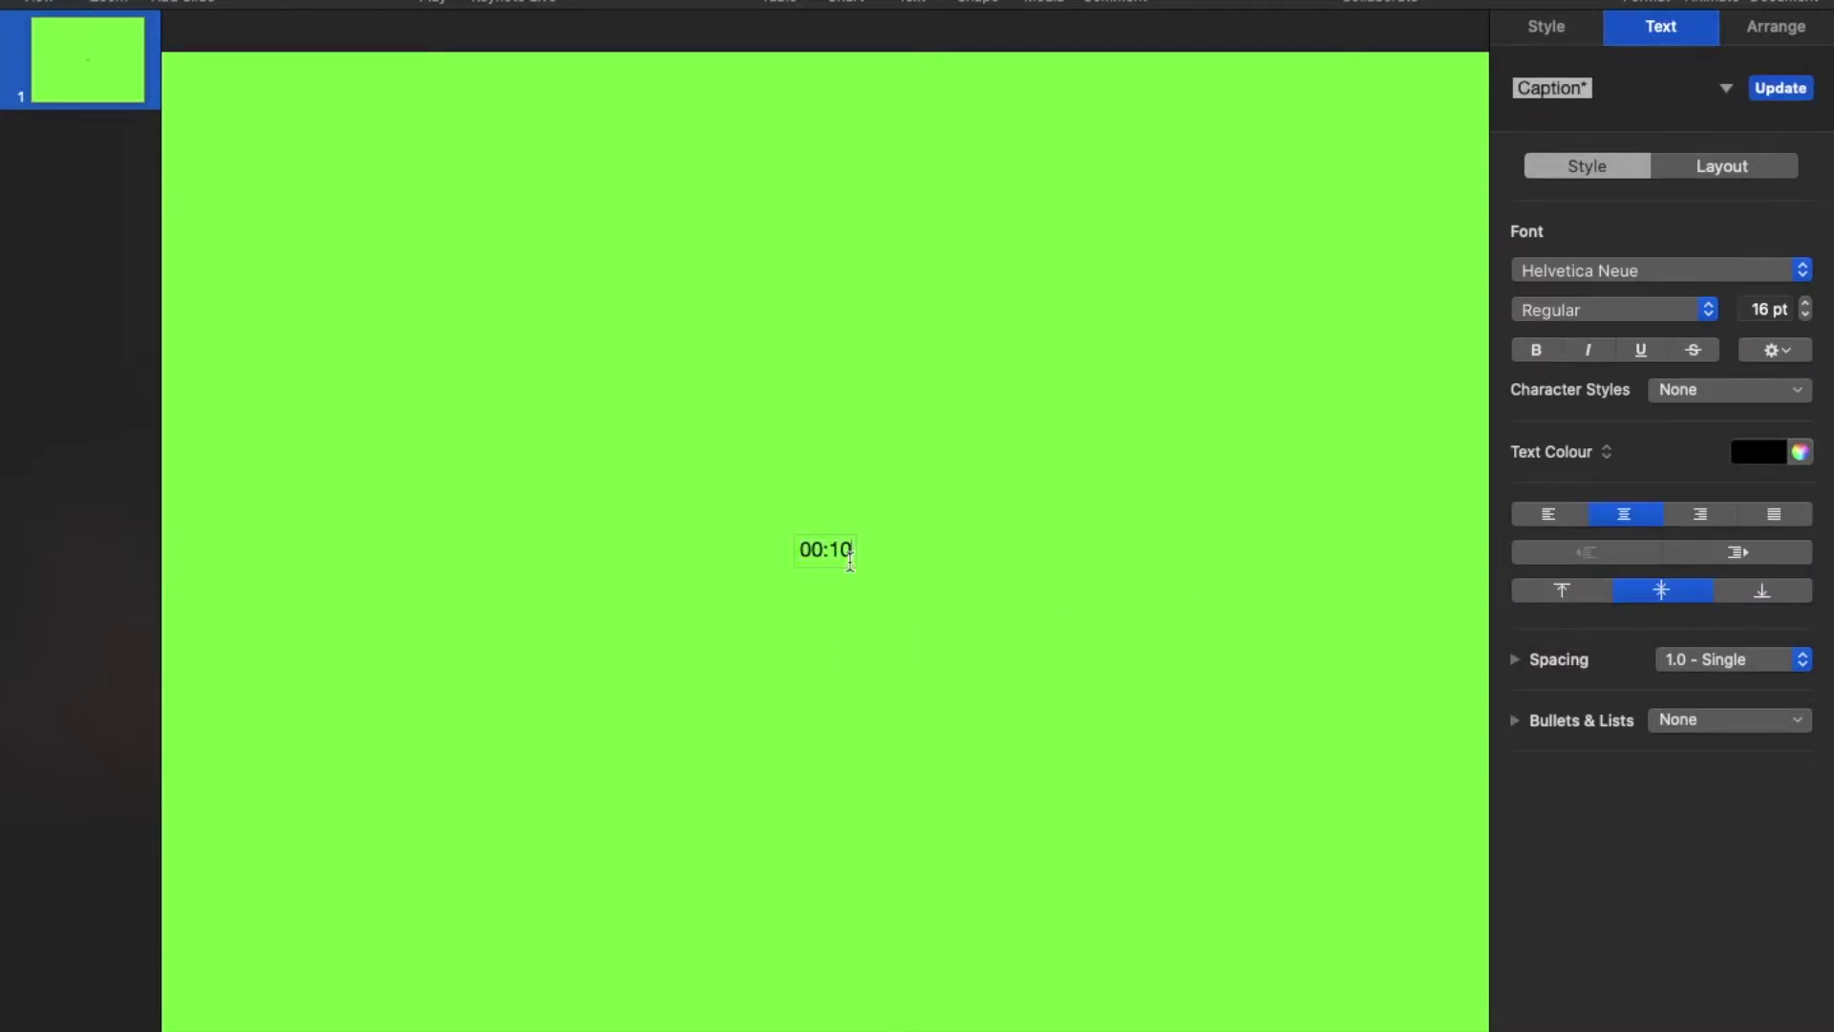
key(BackSpace)
text(3)
Step: Set the timer text to 50 pt in the Thin typeface
click(1762, 308)
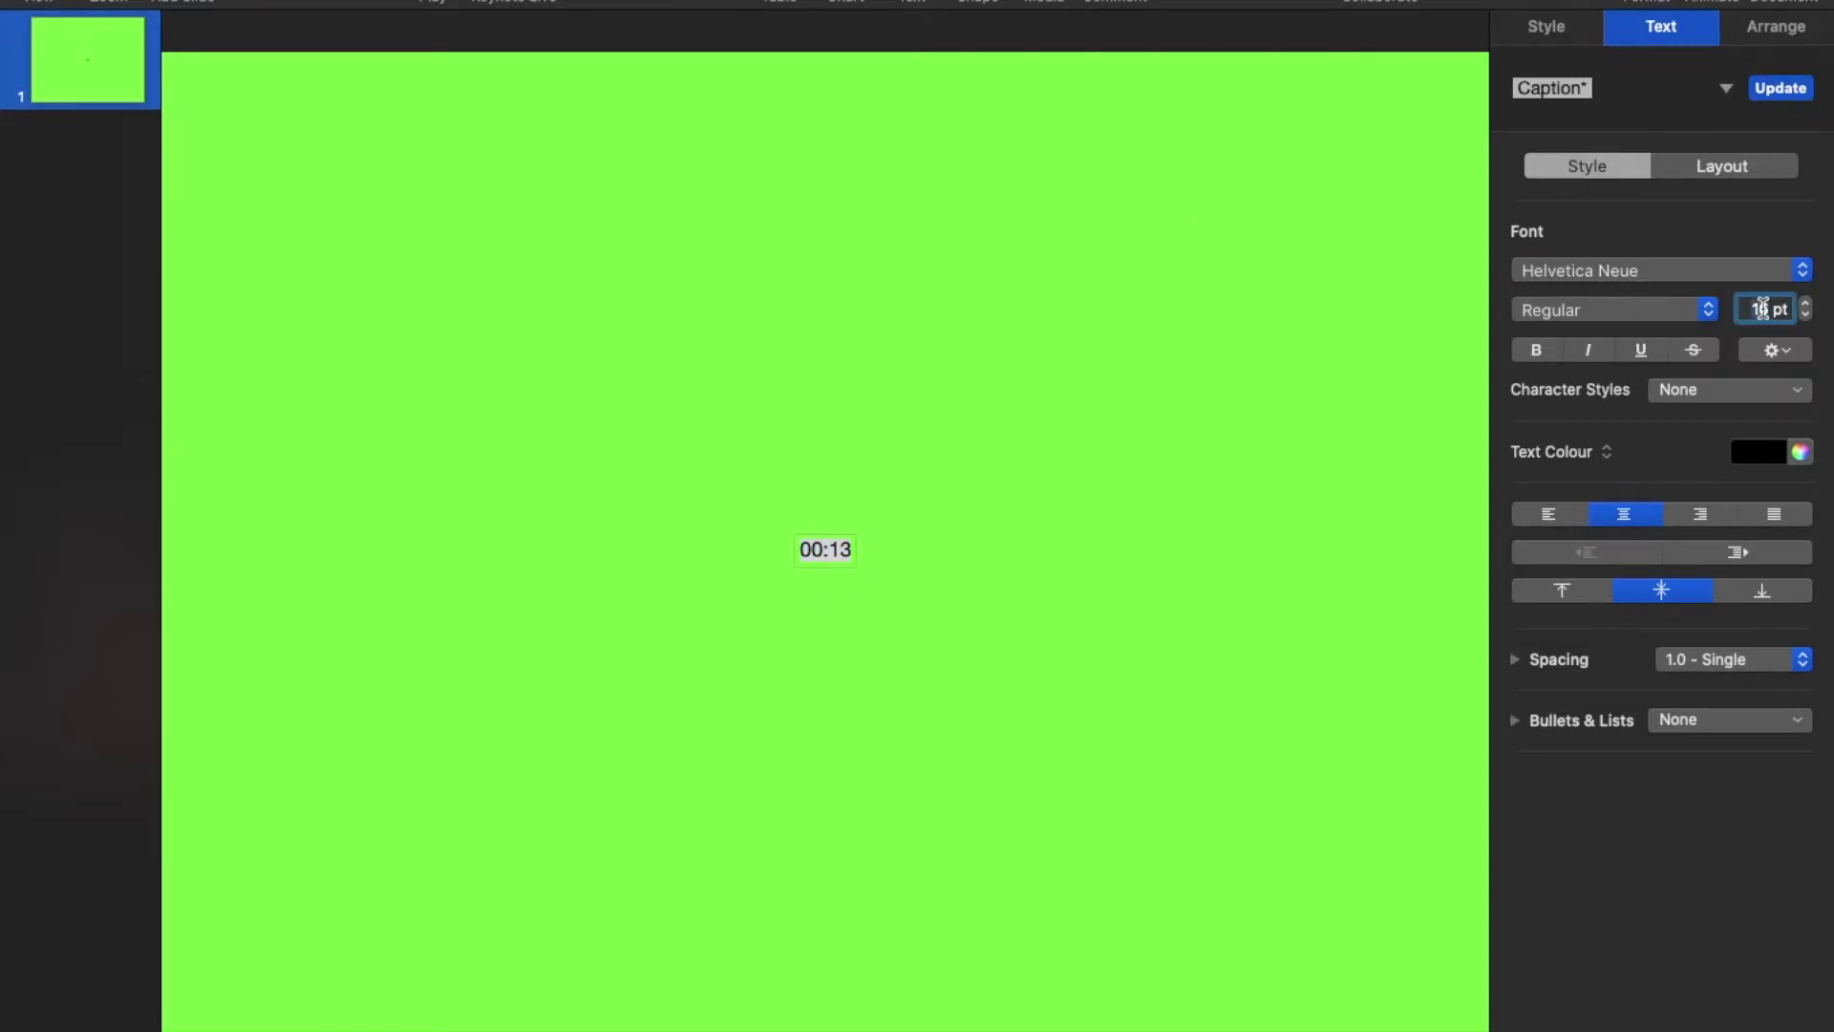
text(5)
key(Return)
click(1315, 533)
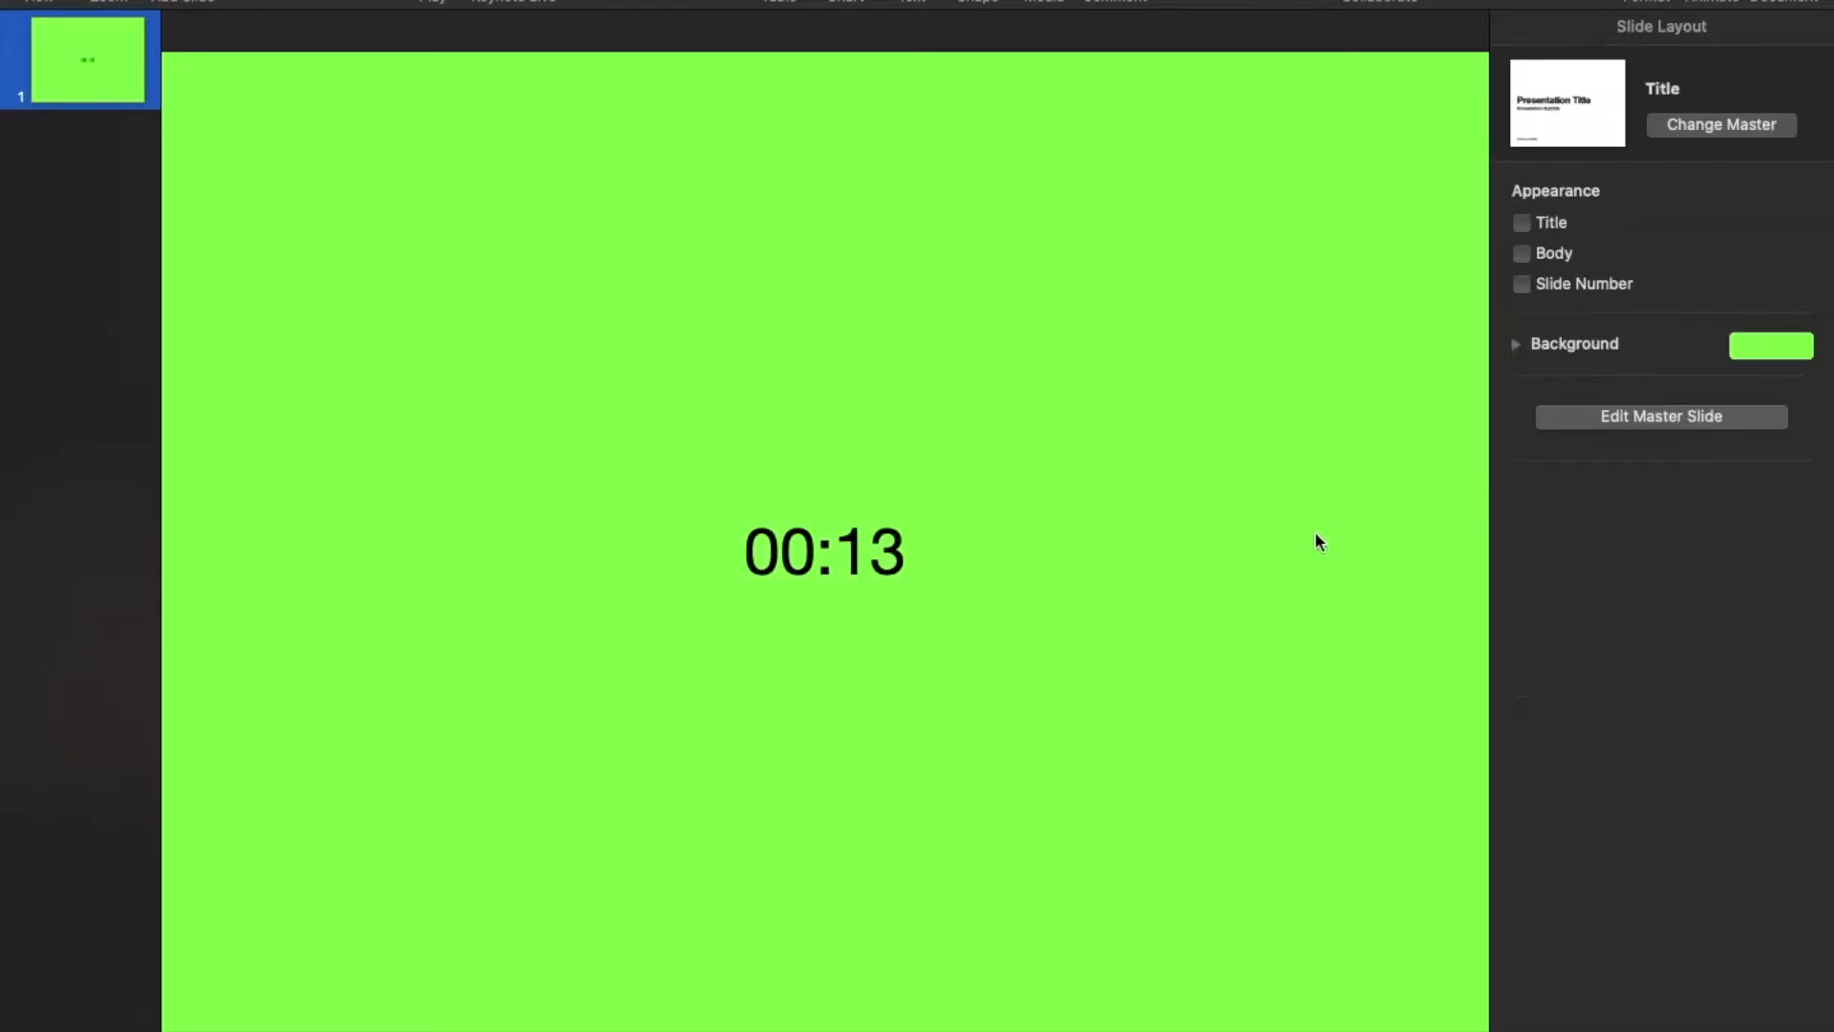
double_click(853, 542)
key(super+a)
click(1593, 311)
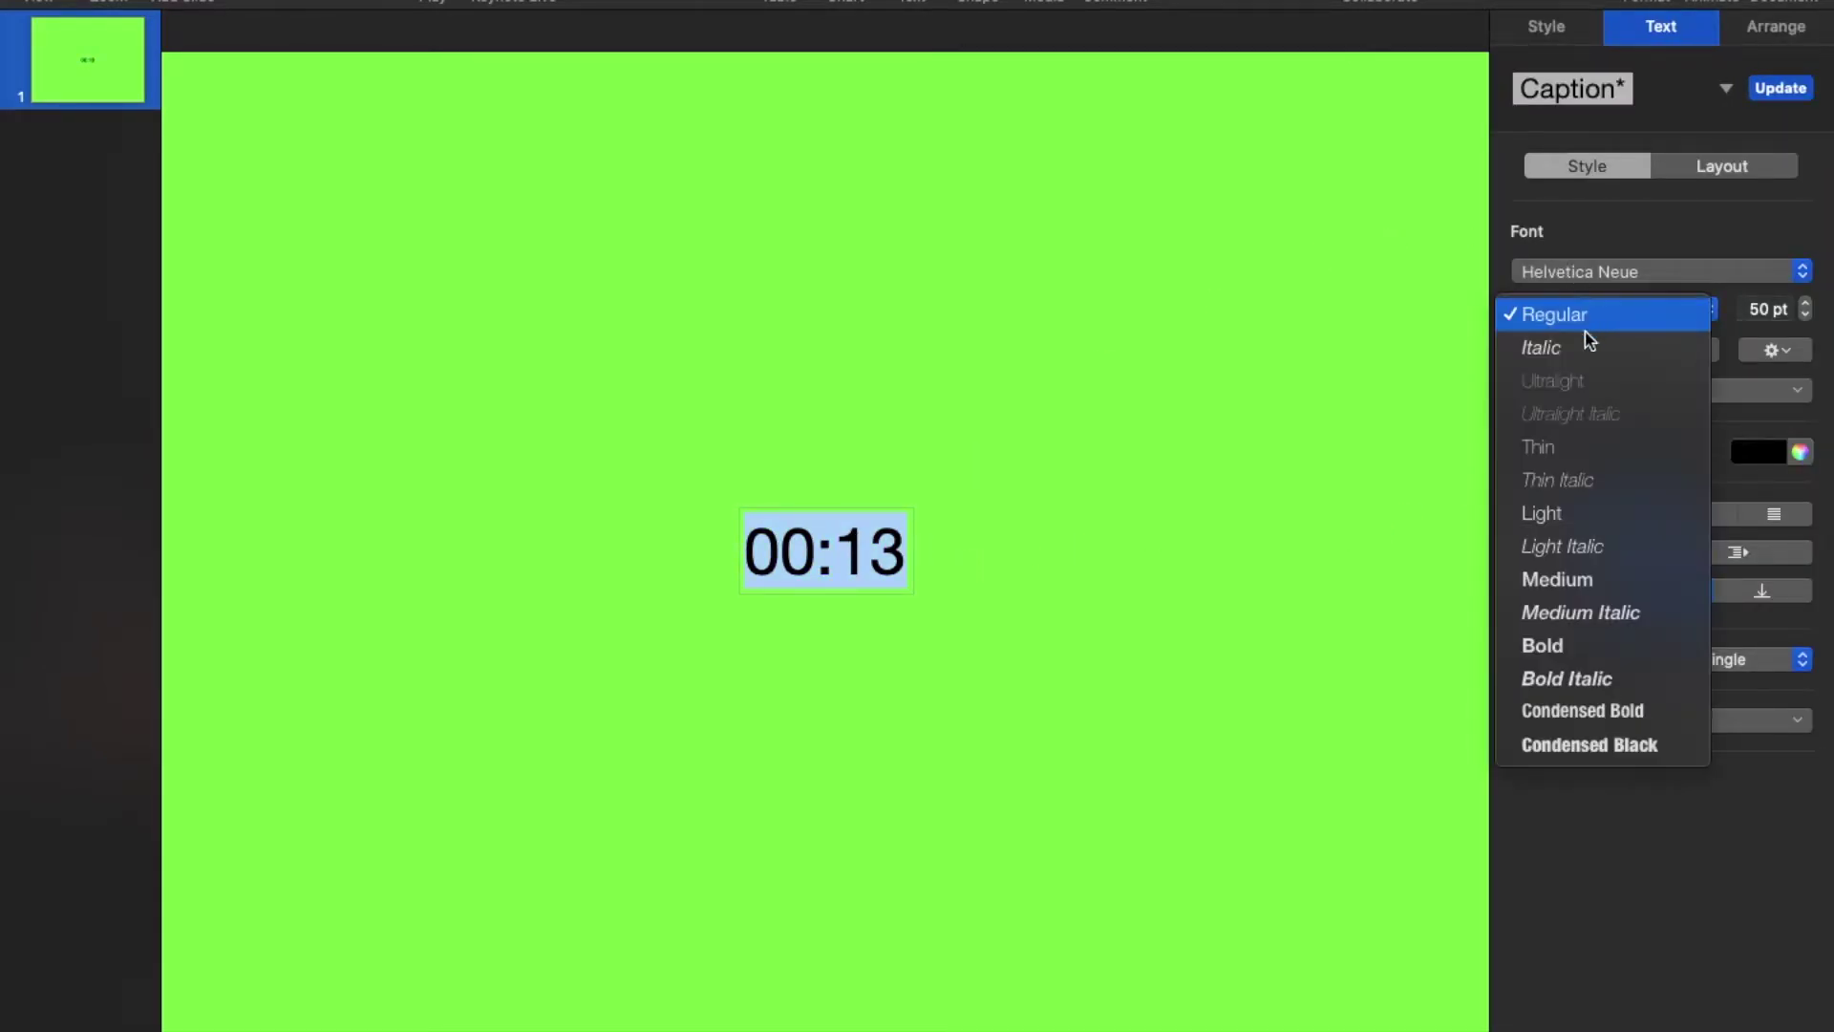
click(1572, 457)
Step: Move the timer text box to the slide's bottom-left corner
click(938, 674)
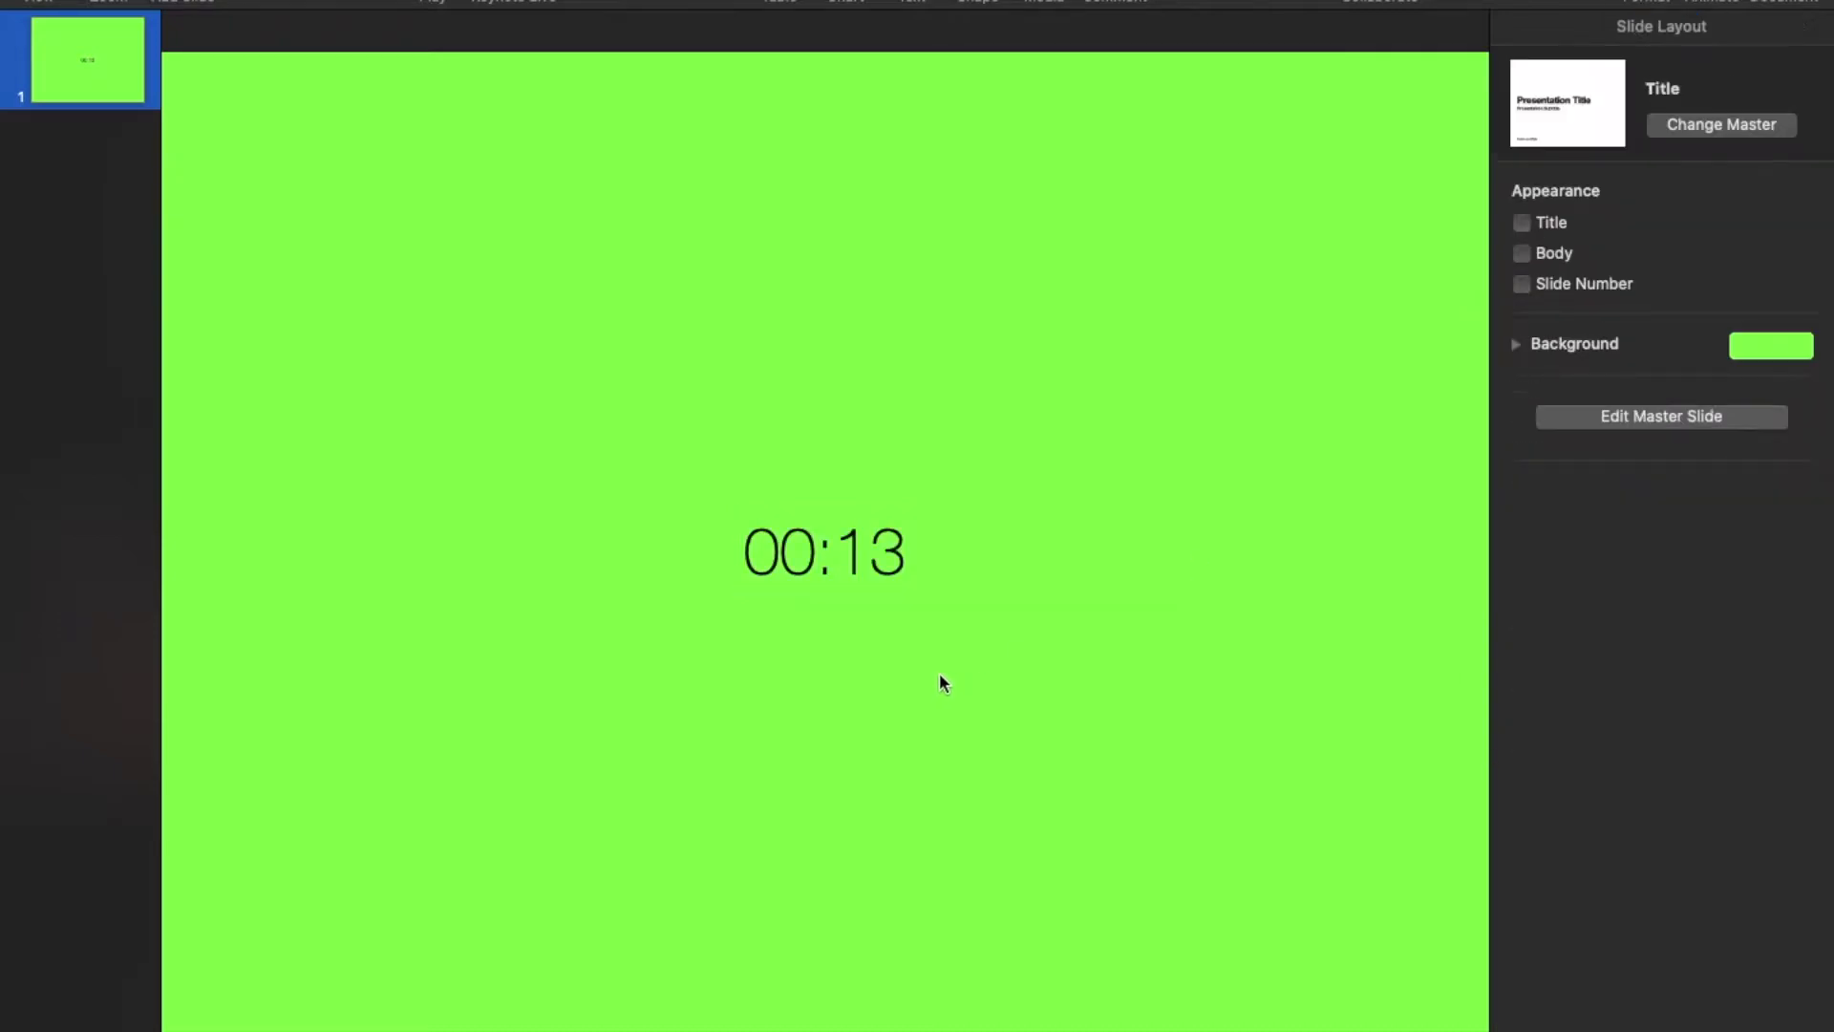
click(869, 559)
drag(870, 559, 346, 938)
click(346, 938)
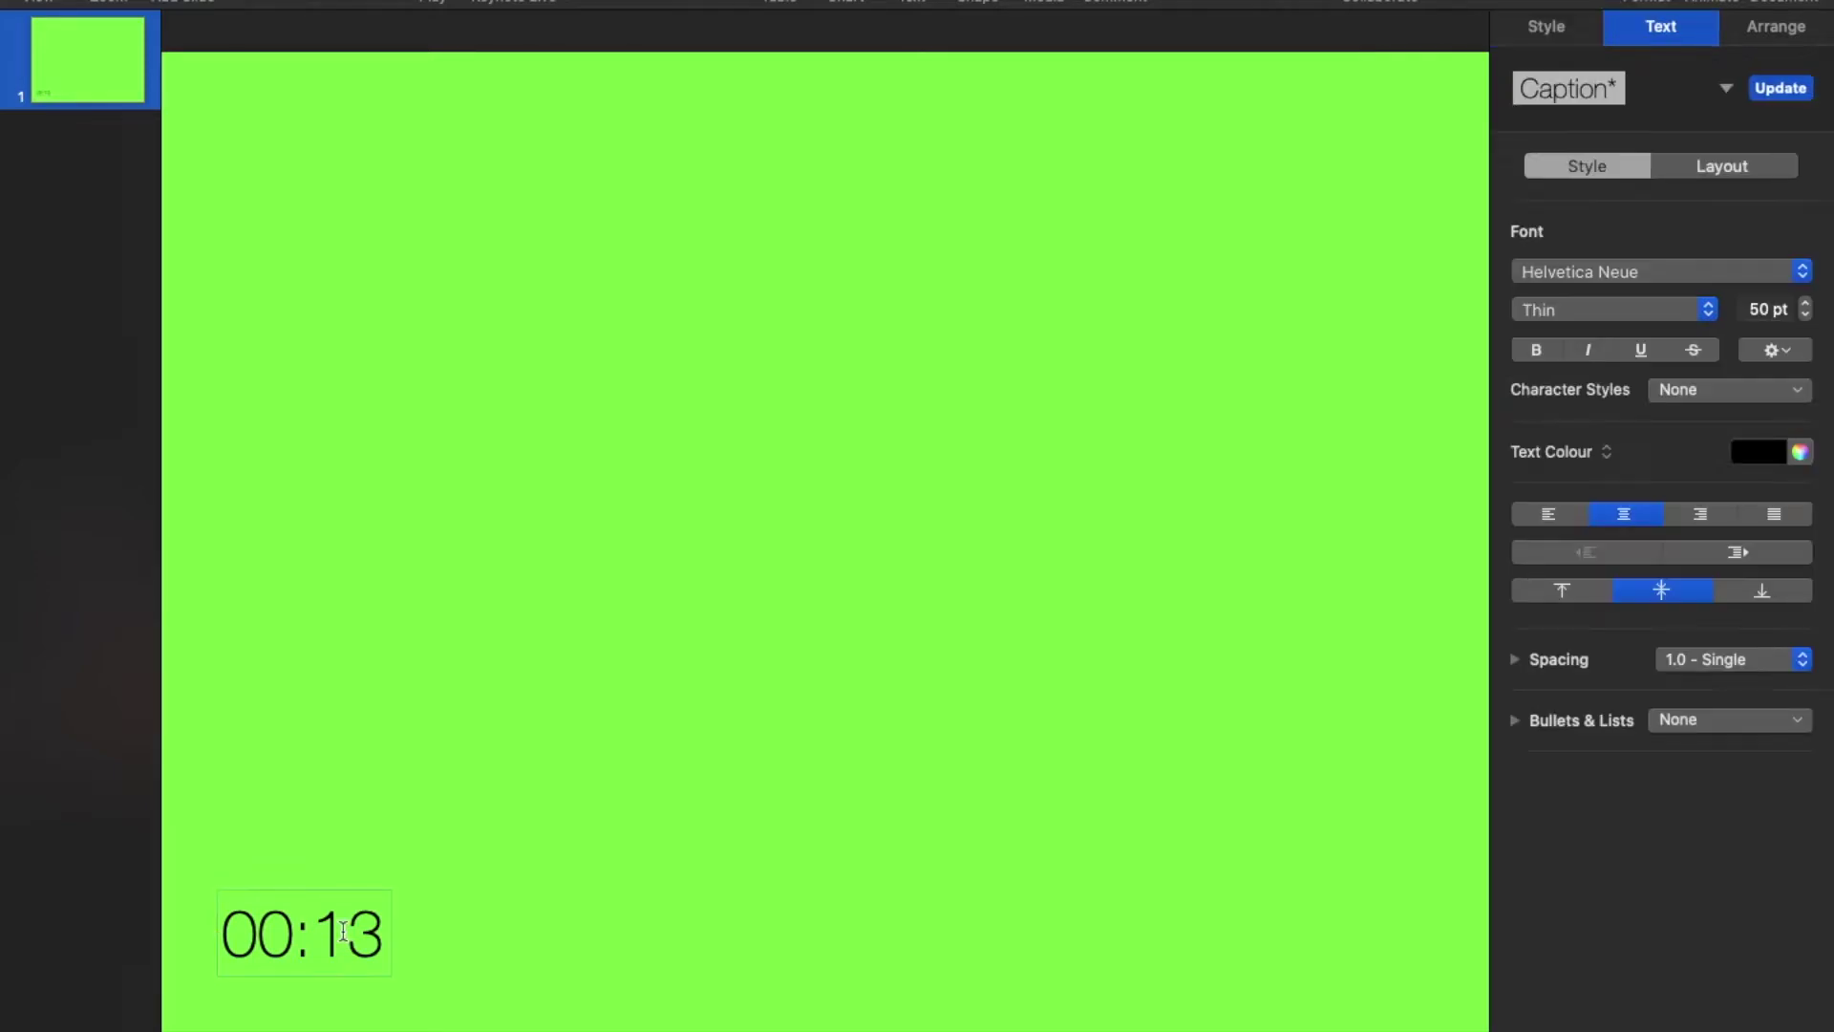
click(450, 891)
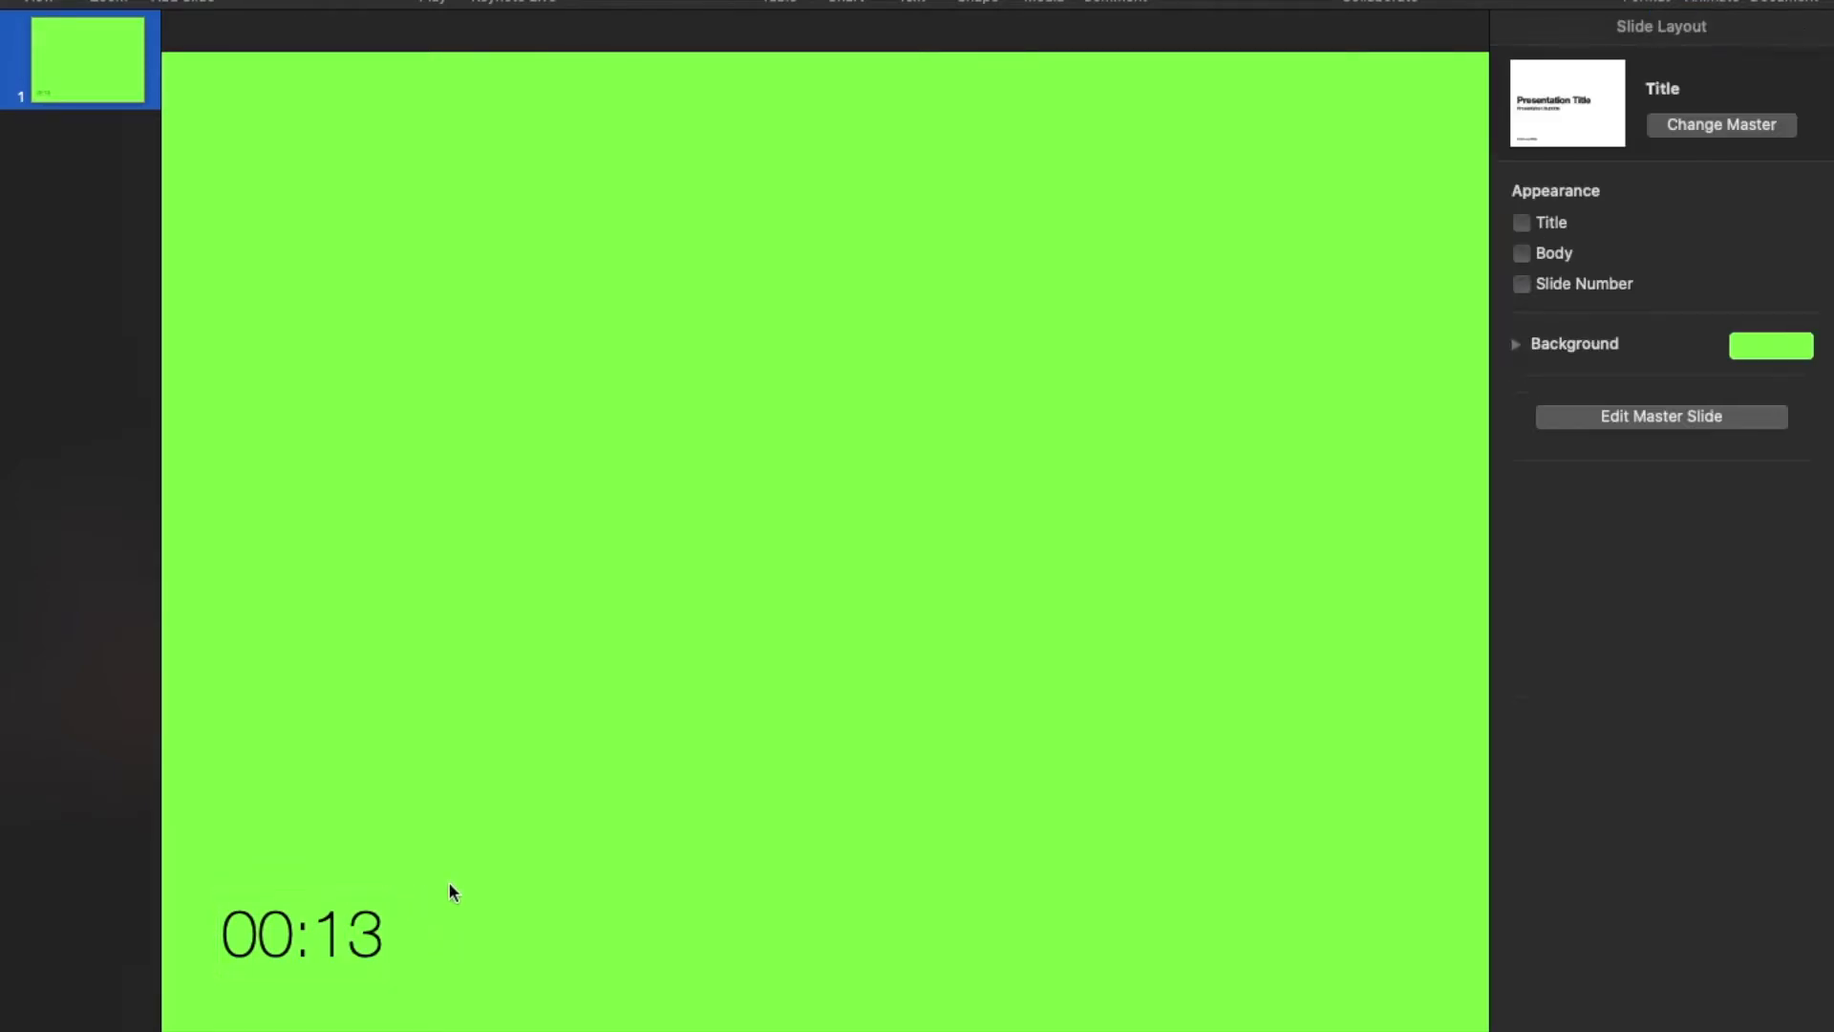
Step: Copy the timer slide and paste it repeatedly into 13 identical green slides
right_click(91, 72)
click(132, 235)
key(super+v)
key(super+v)
key(super+v)
key(super+v)
key(super+v)
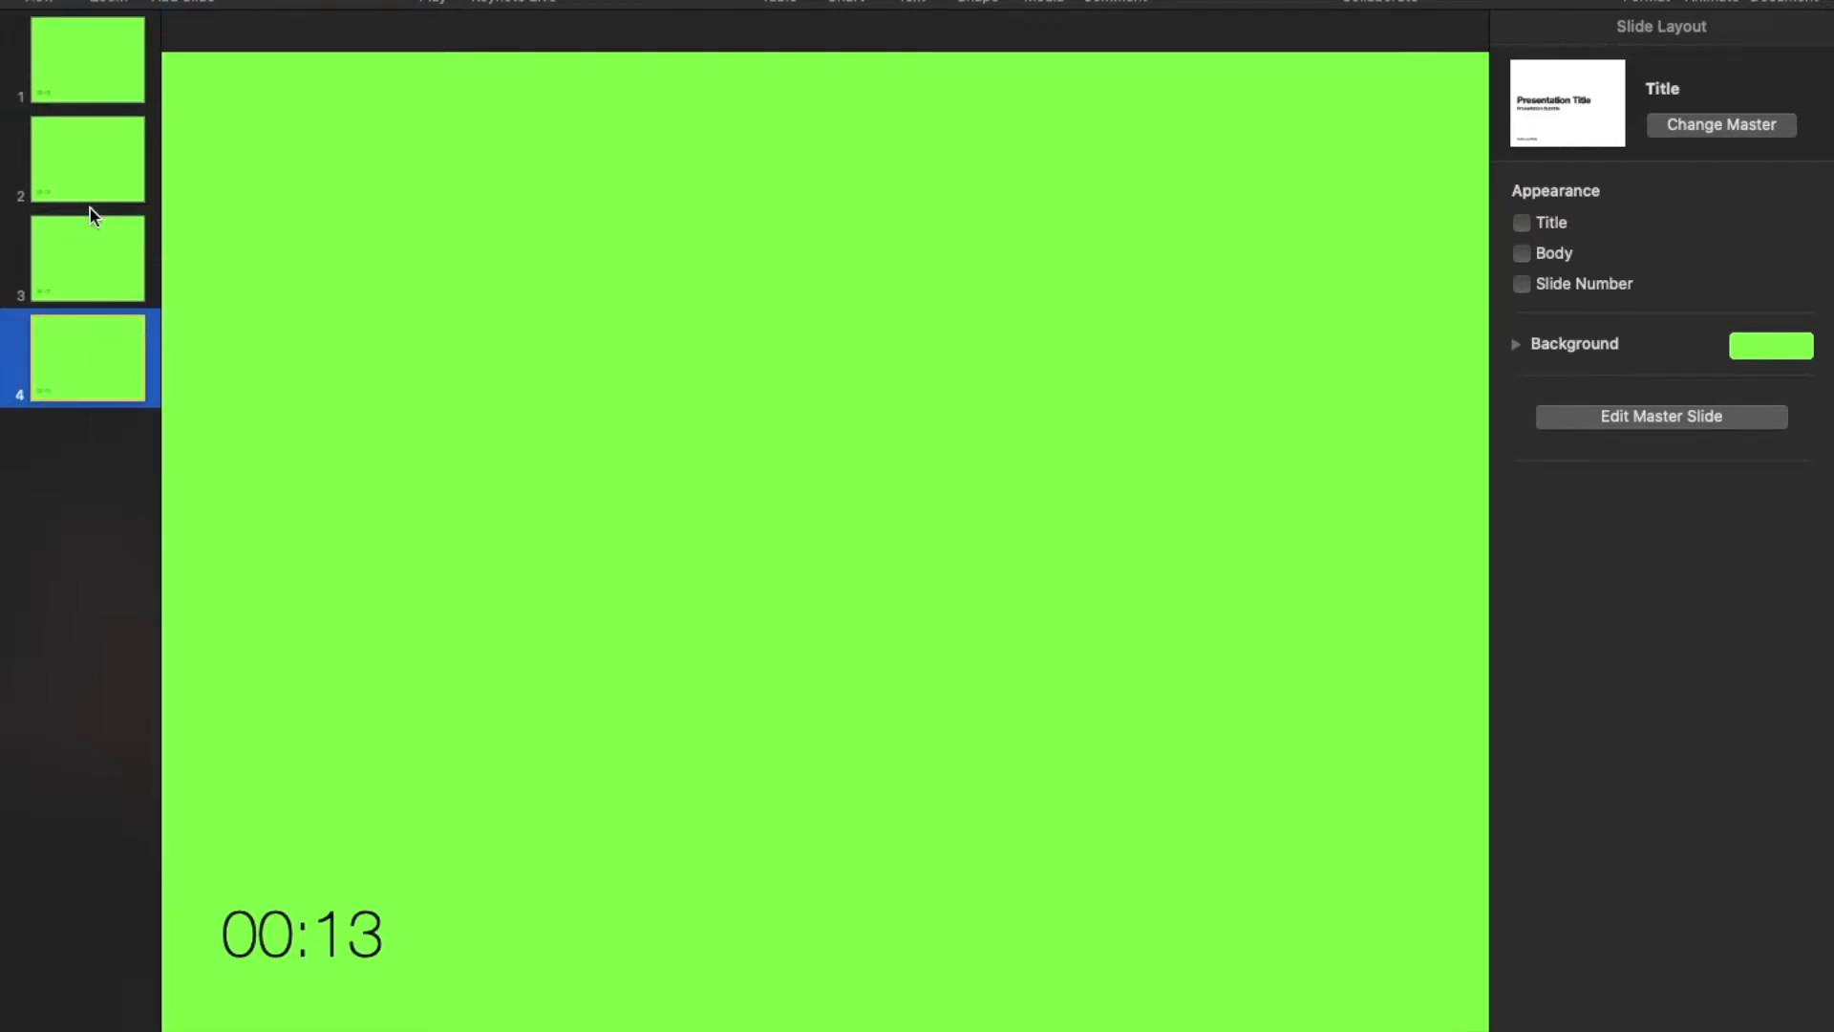
key(super+v)
key(super+v)
key(super+v)
key(super+v)
key(super+v)
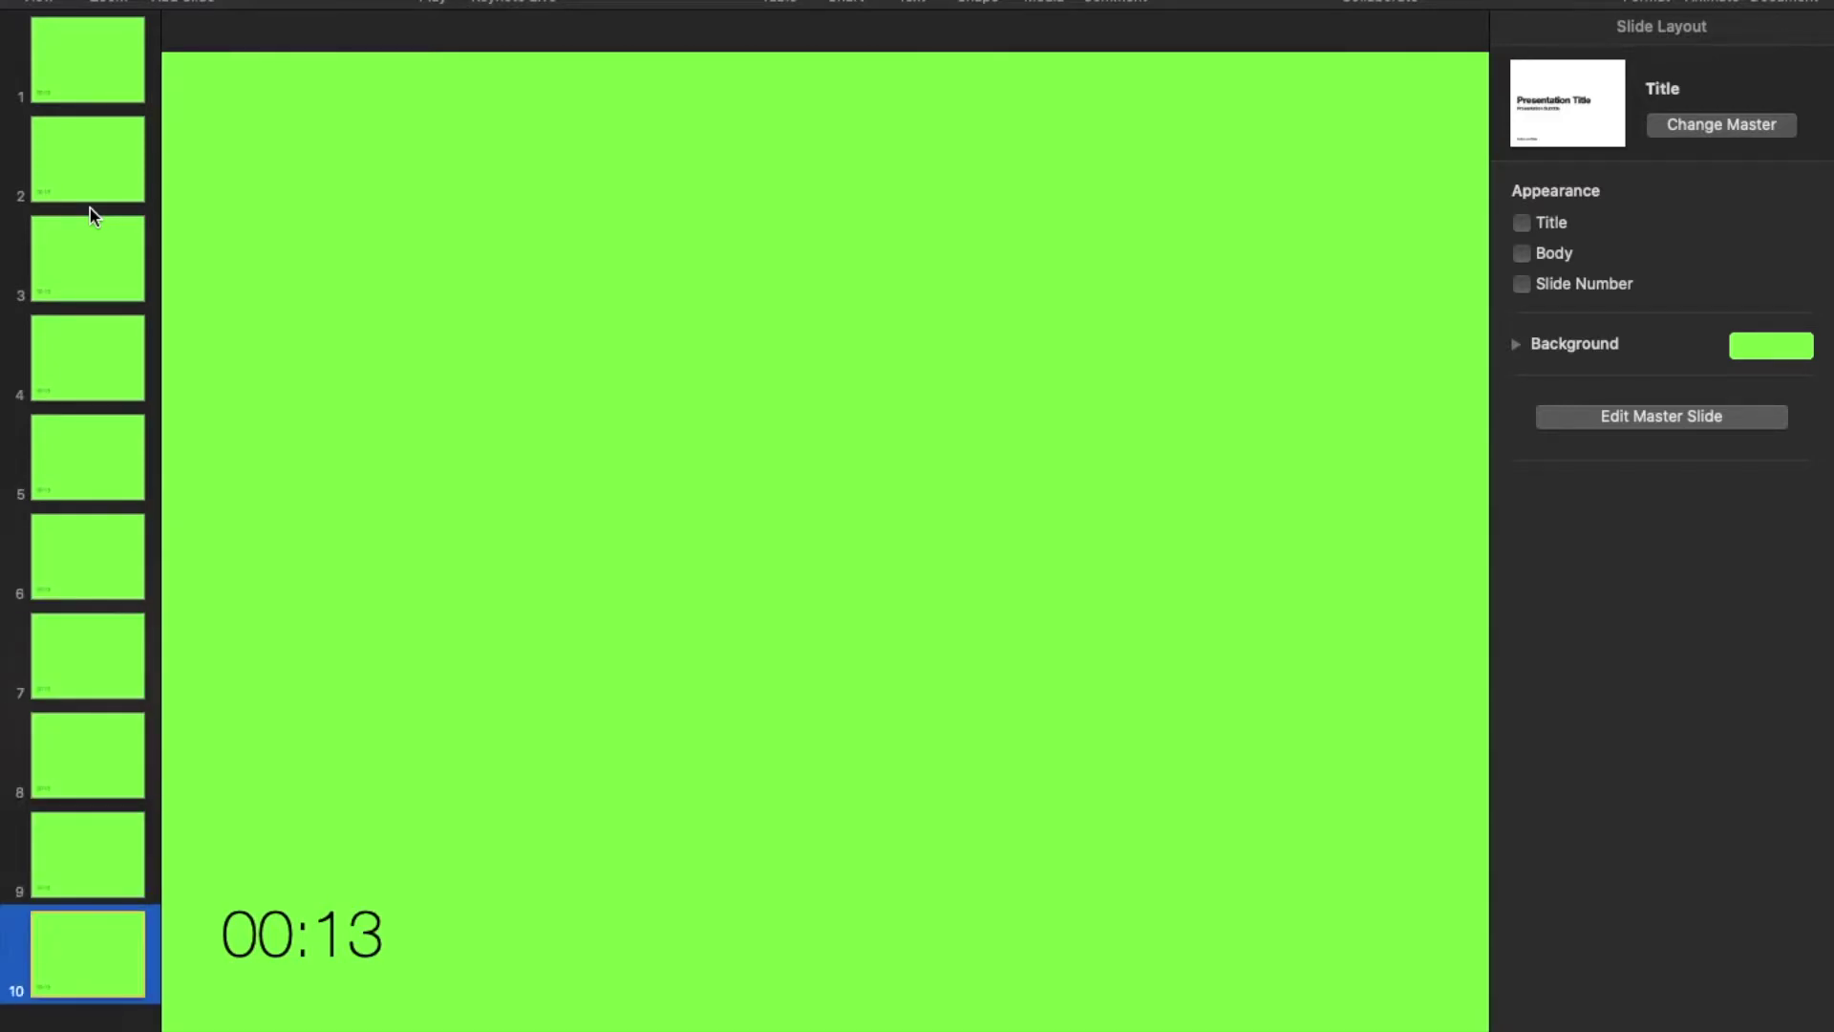
key(super+v)
key(super+v)
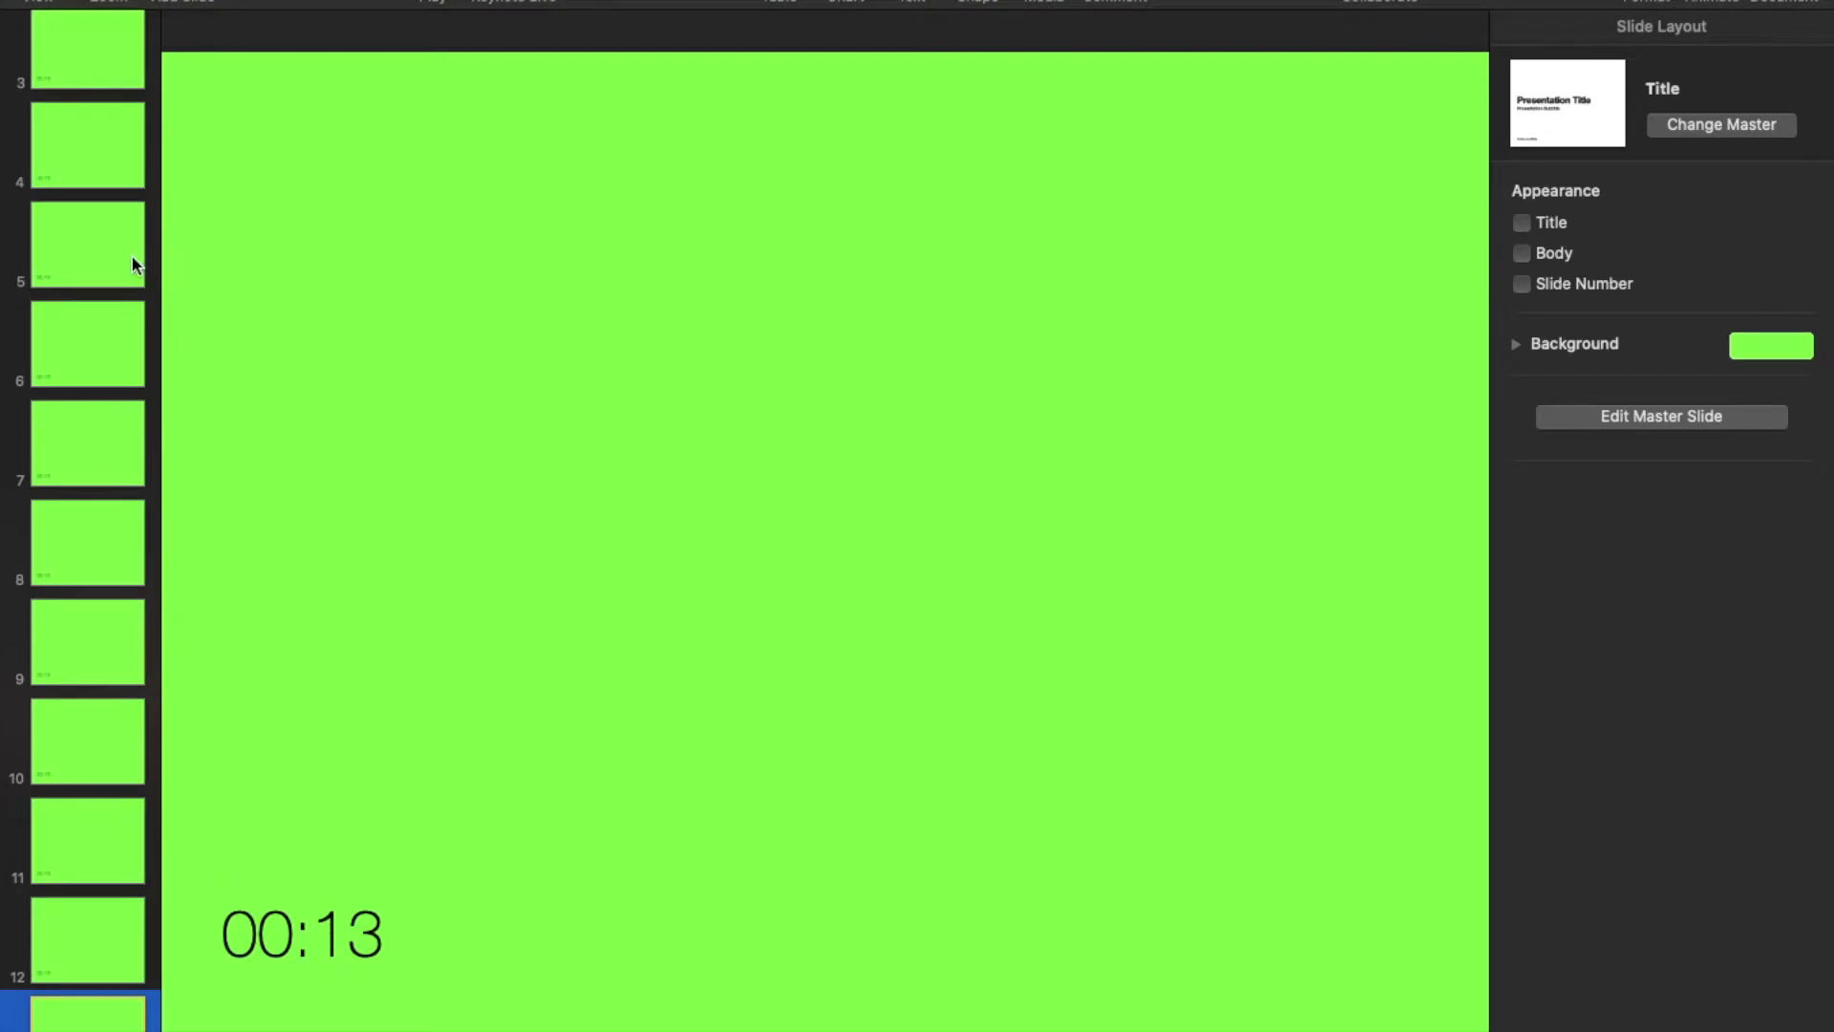
scroll(138, 256, up, 5)
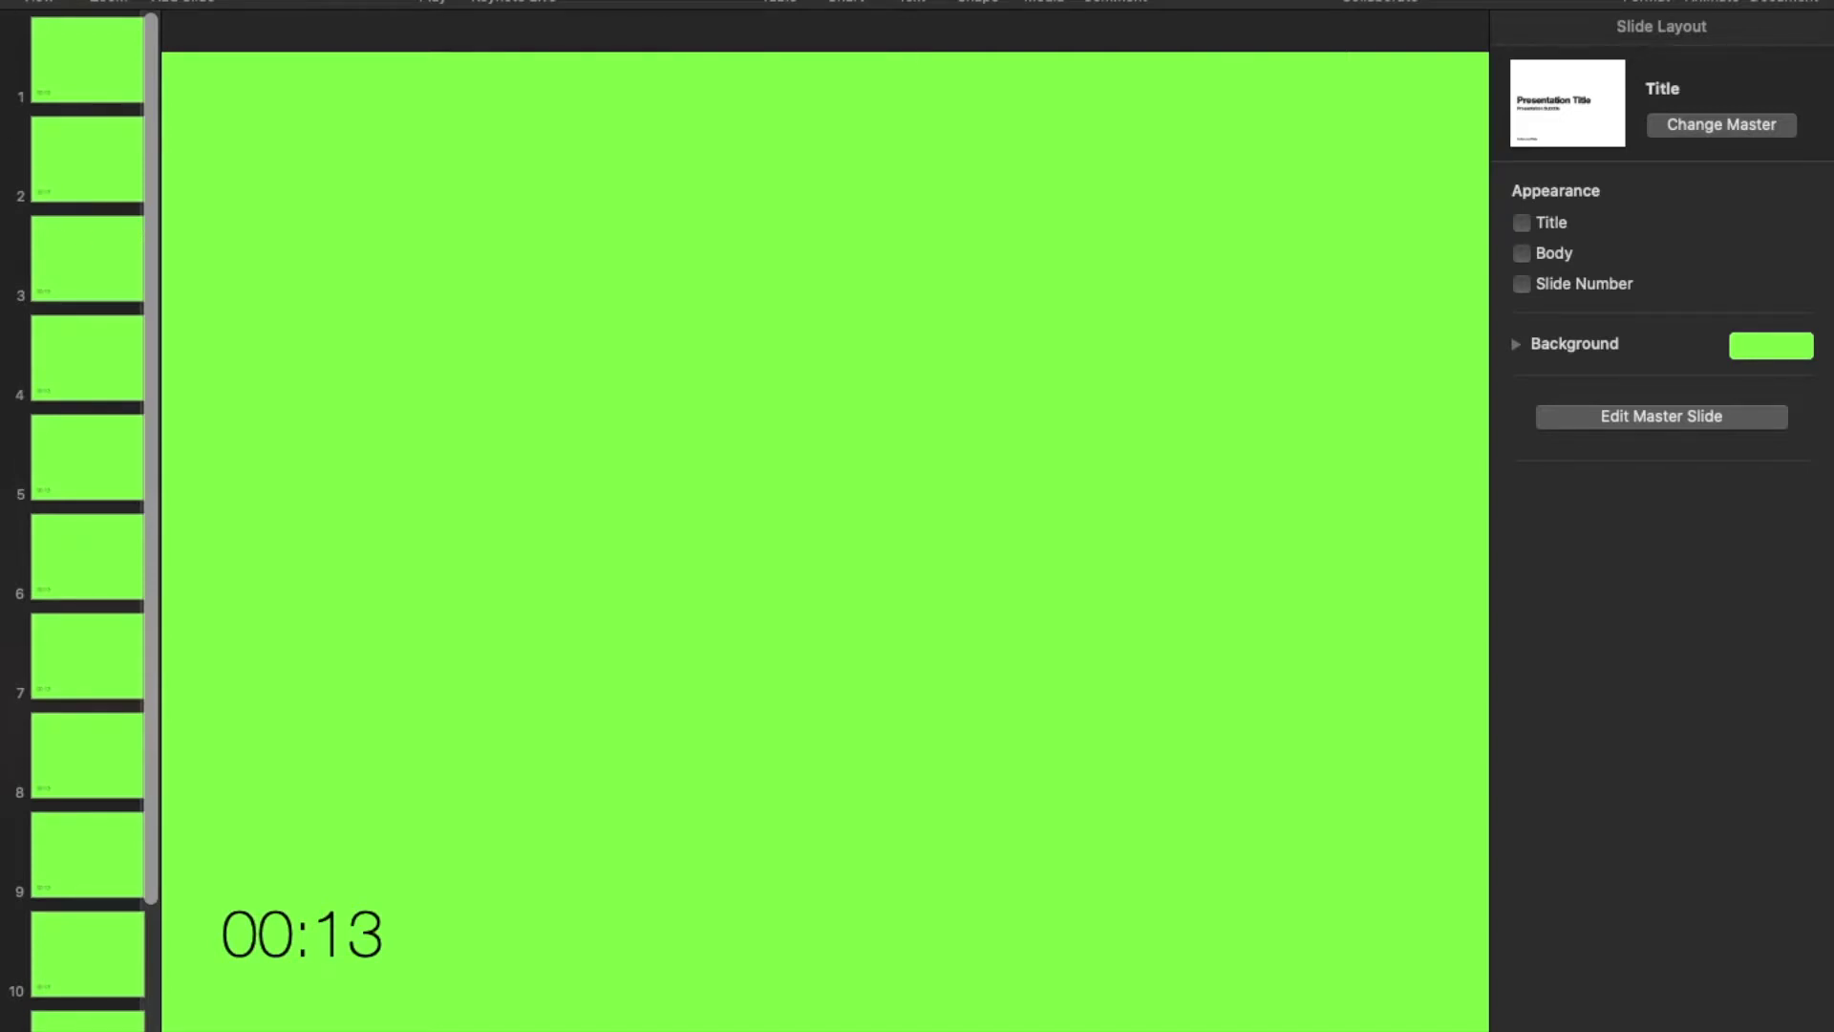
click(72, 61)
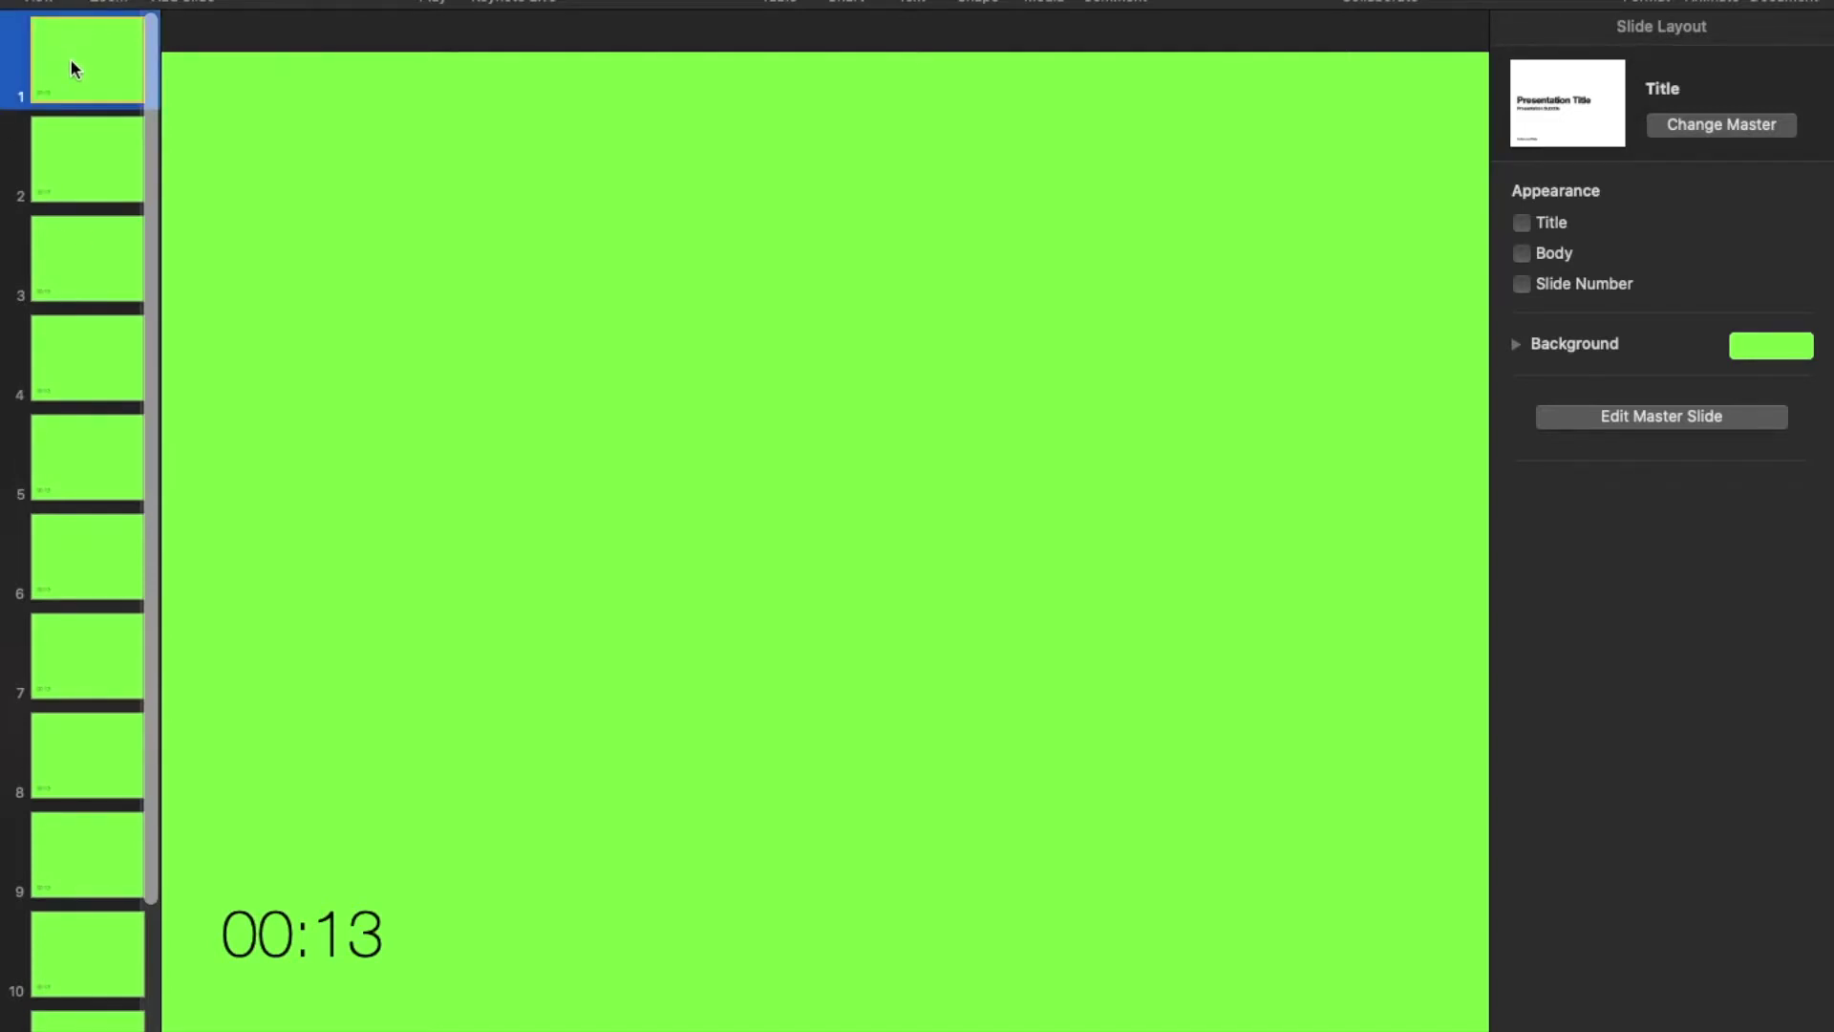
click(76, 158)
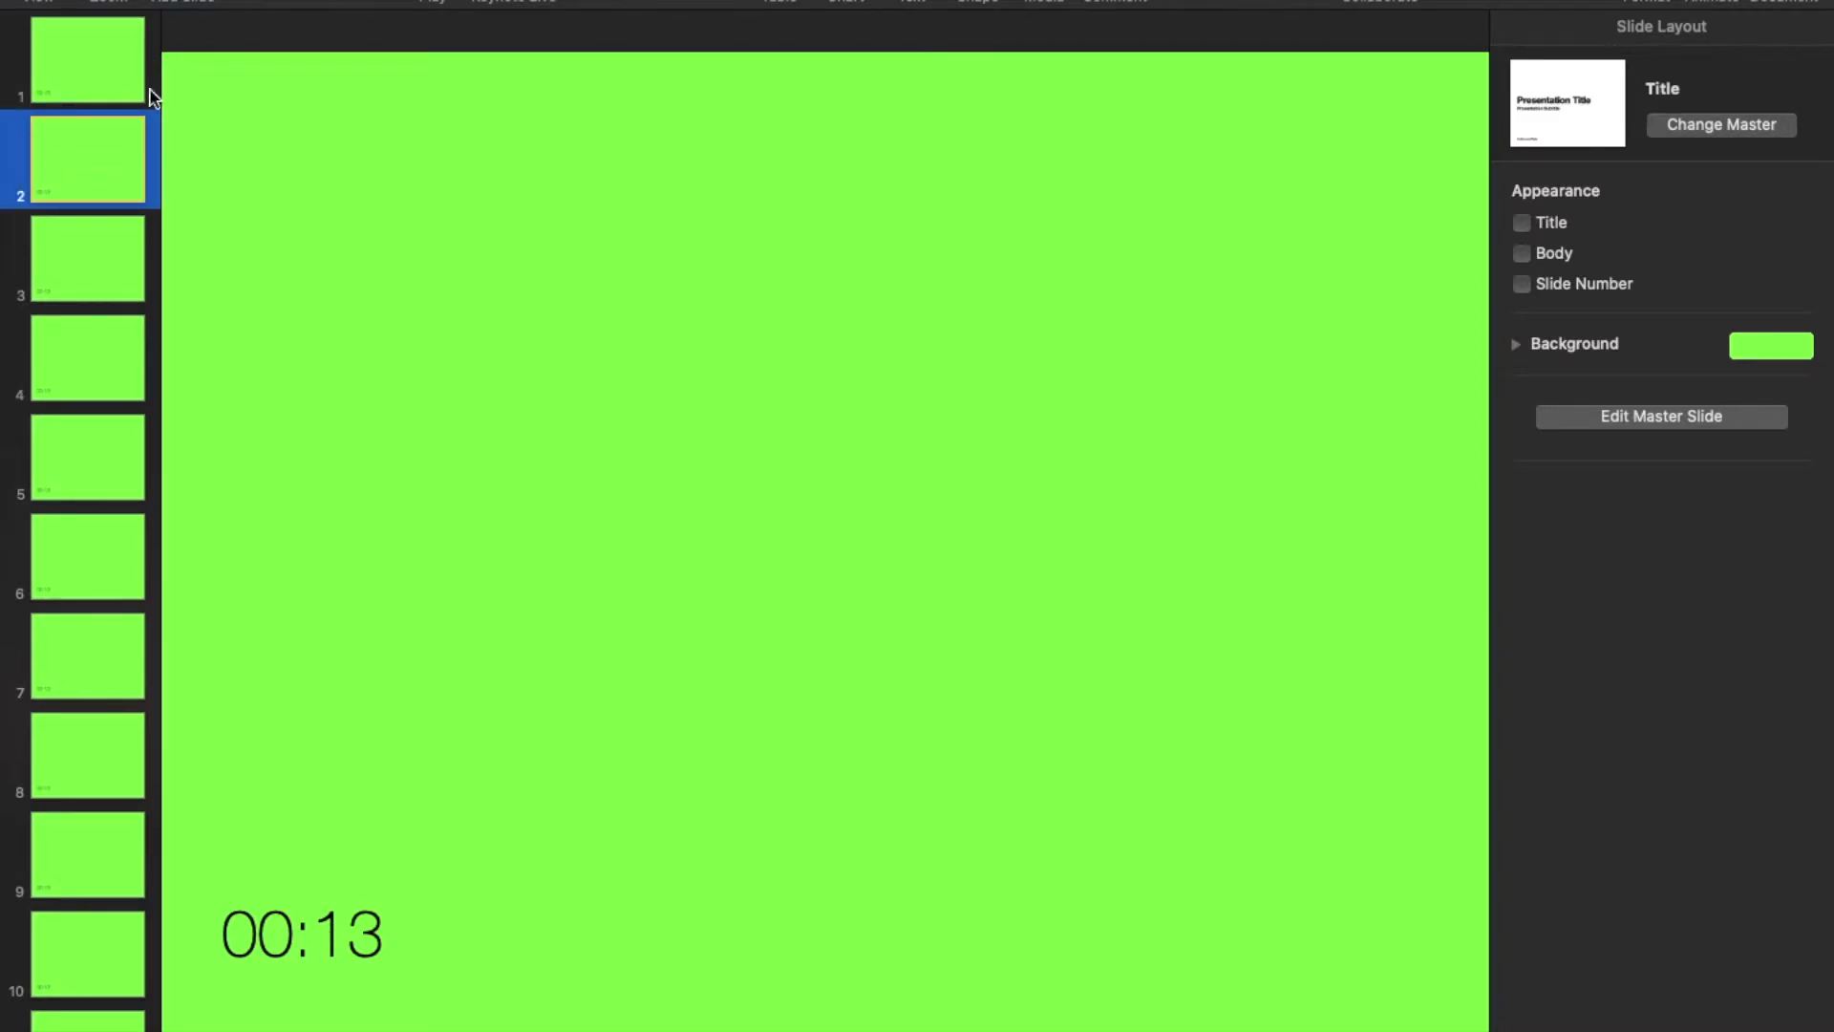
scroll(149, 185, down, 2)
scroll(149, 186, up, 3)
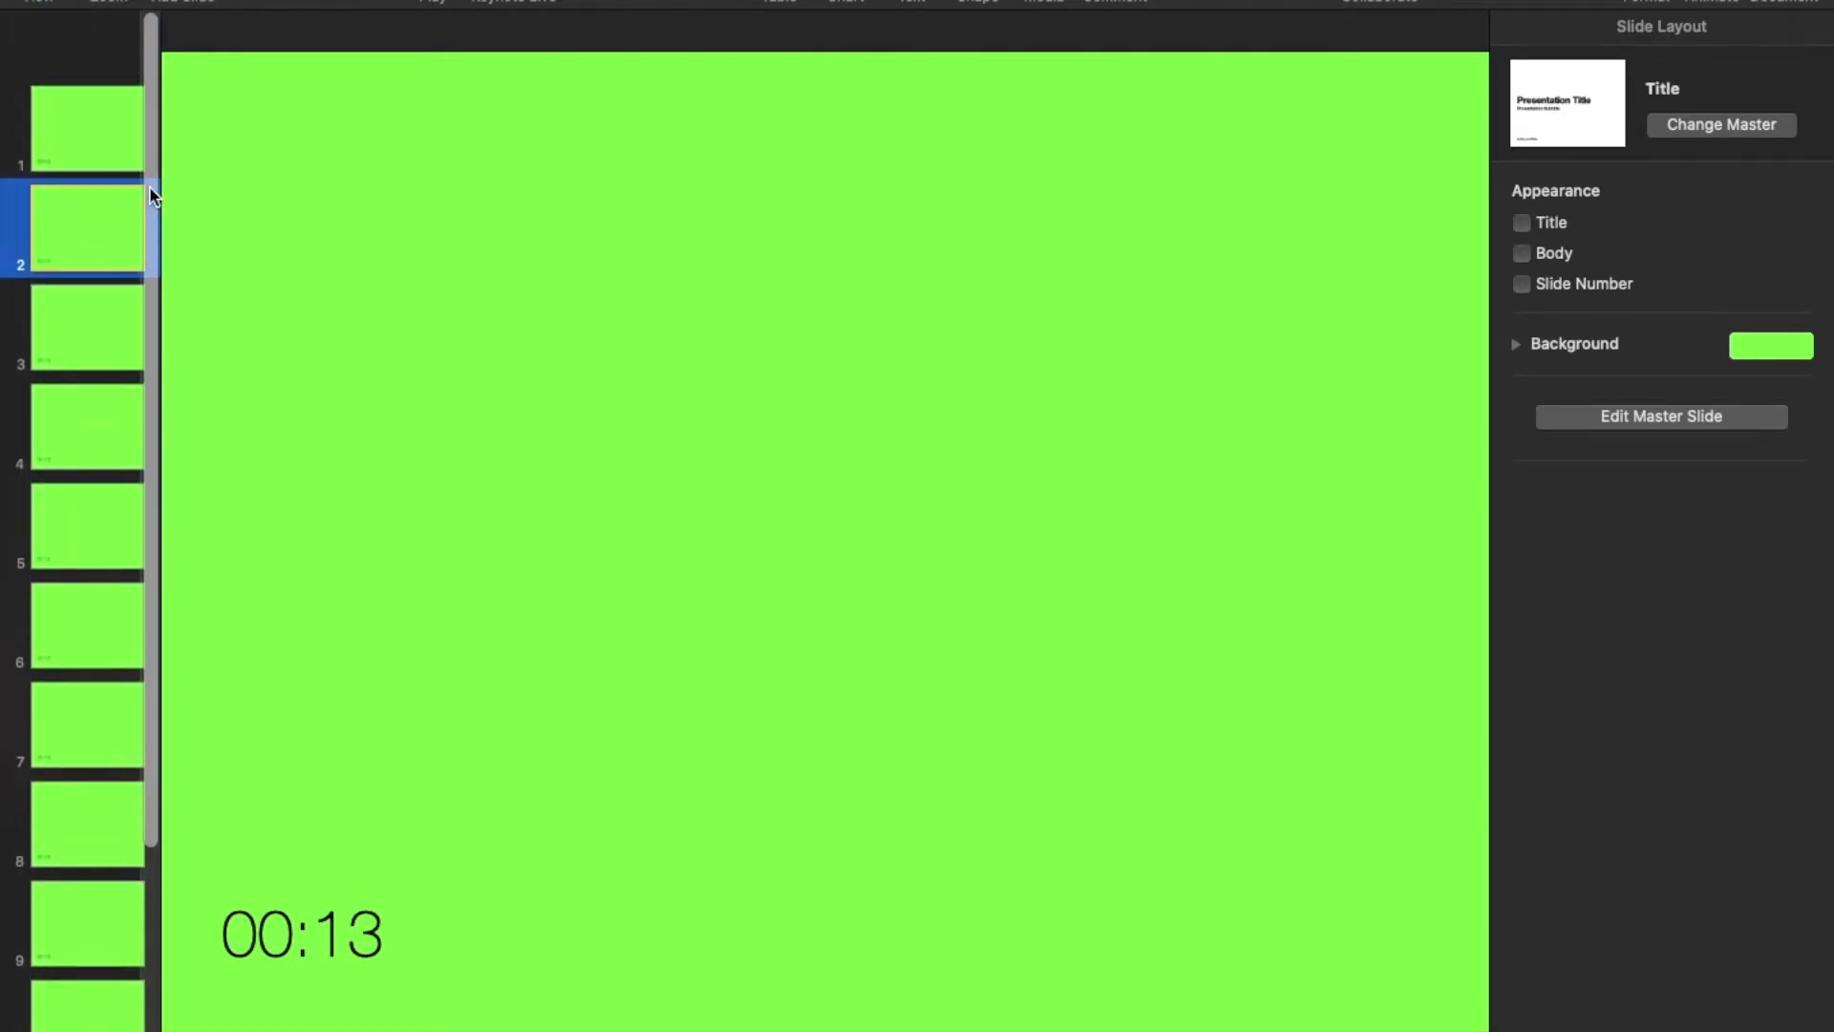
click(105, 65)
Step: Change the timers on slides 2–5 to 00:12, 00:11, 00:10 and 00:09
click(103, 117)
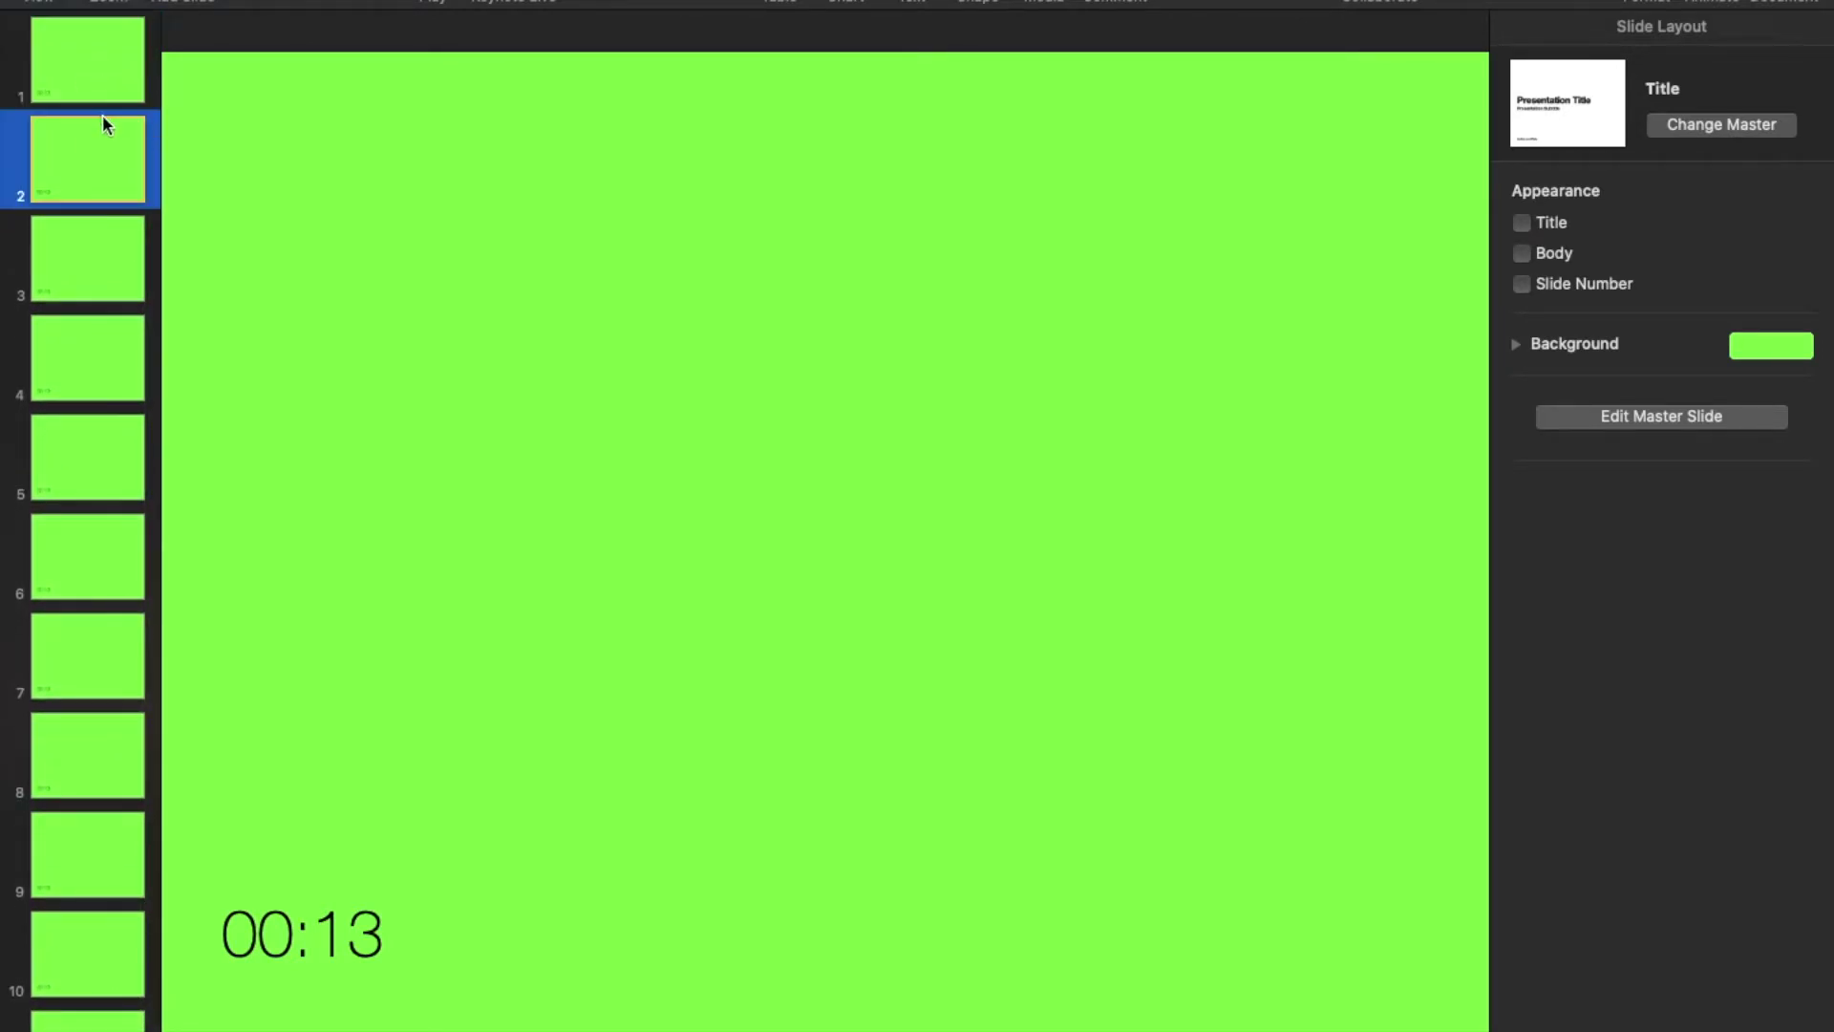
double_click(362, 948)
text(12)
click(100, 232)
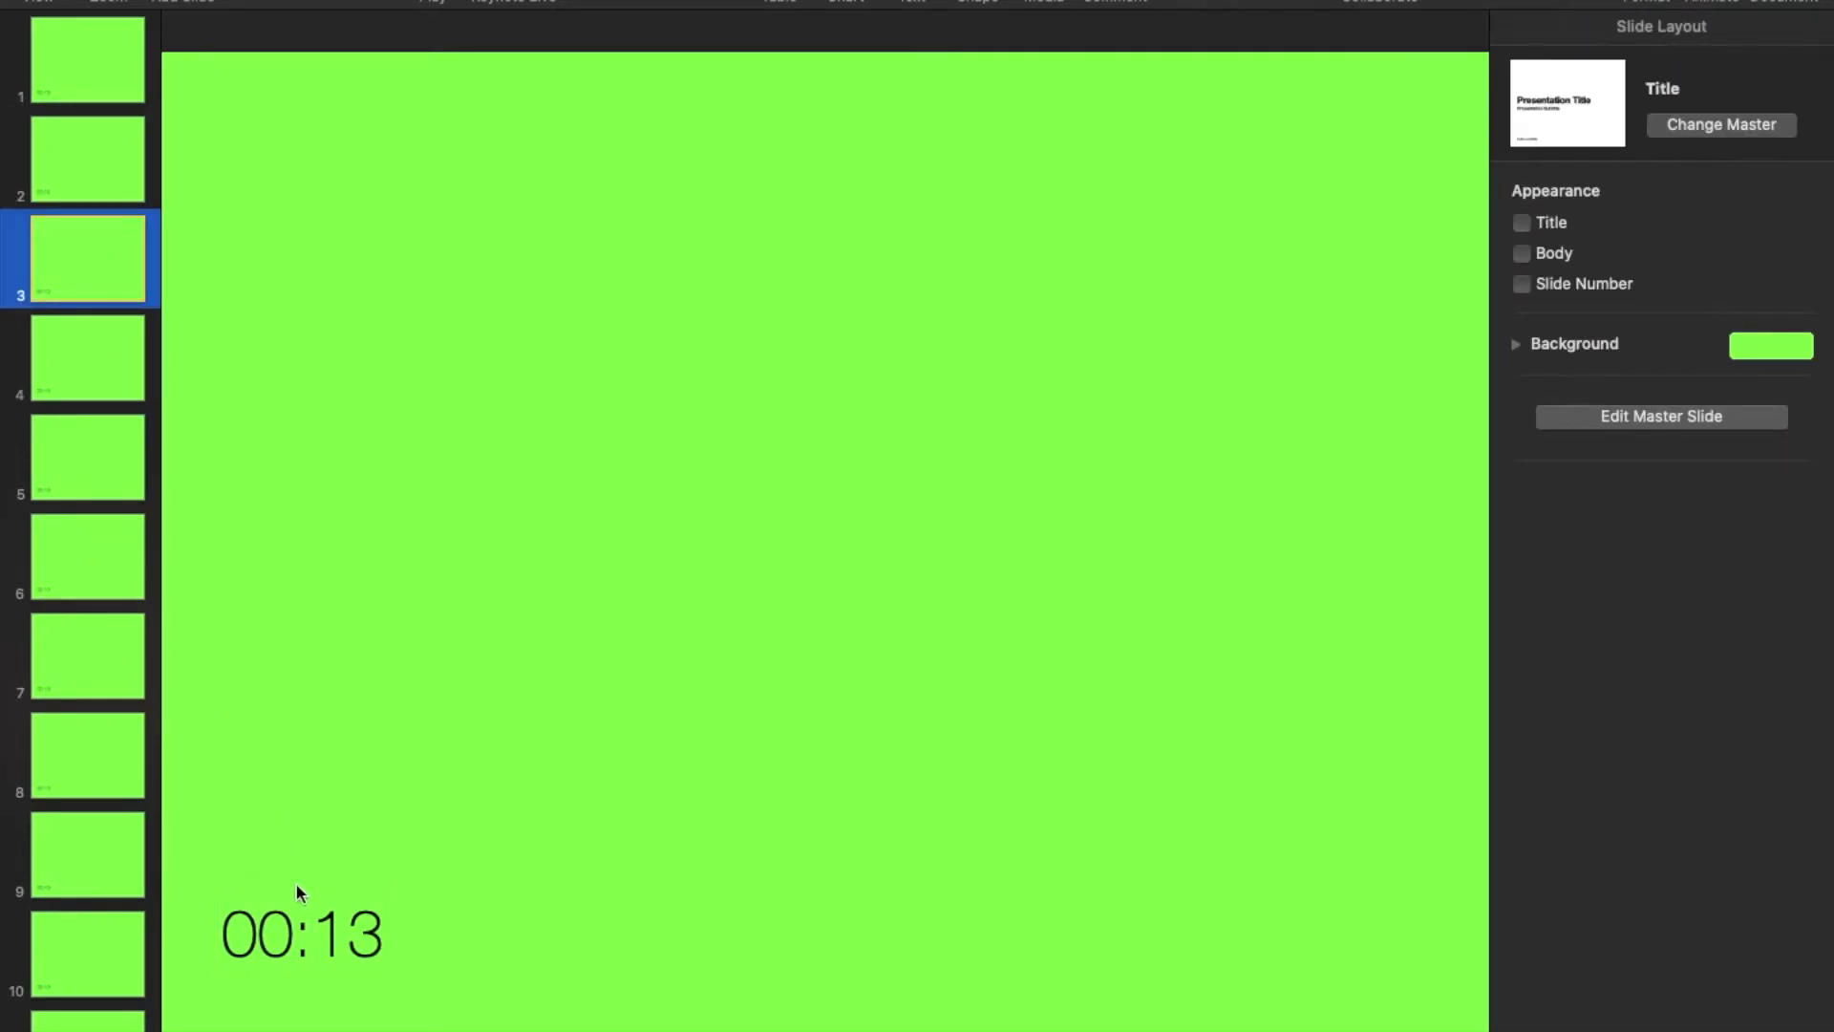
click(355, 958)
double_click(356, 951)
text(11)
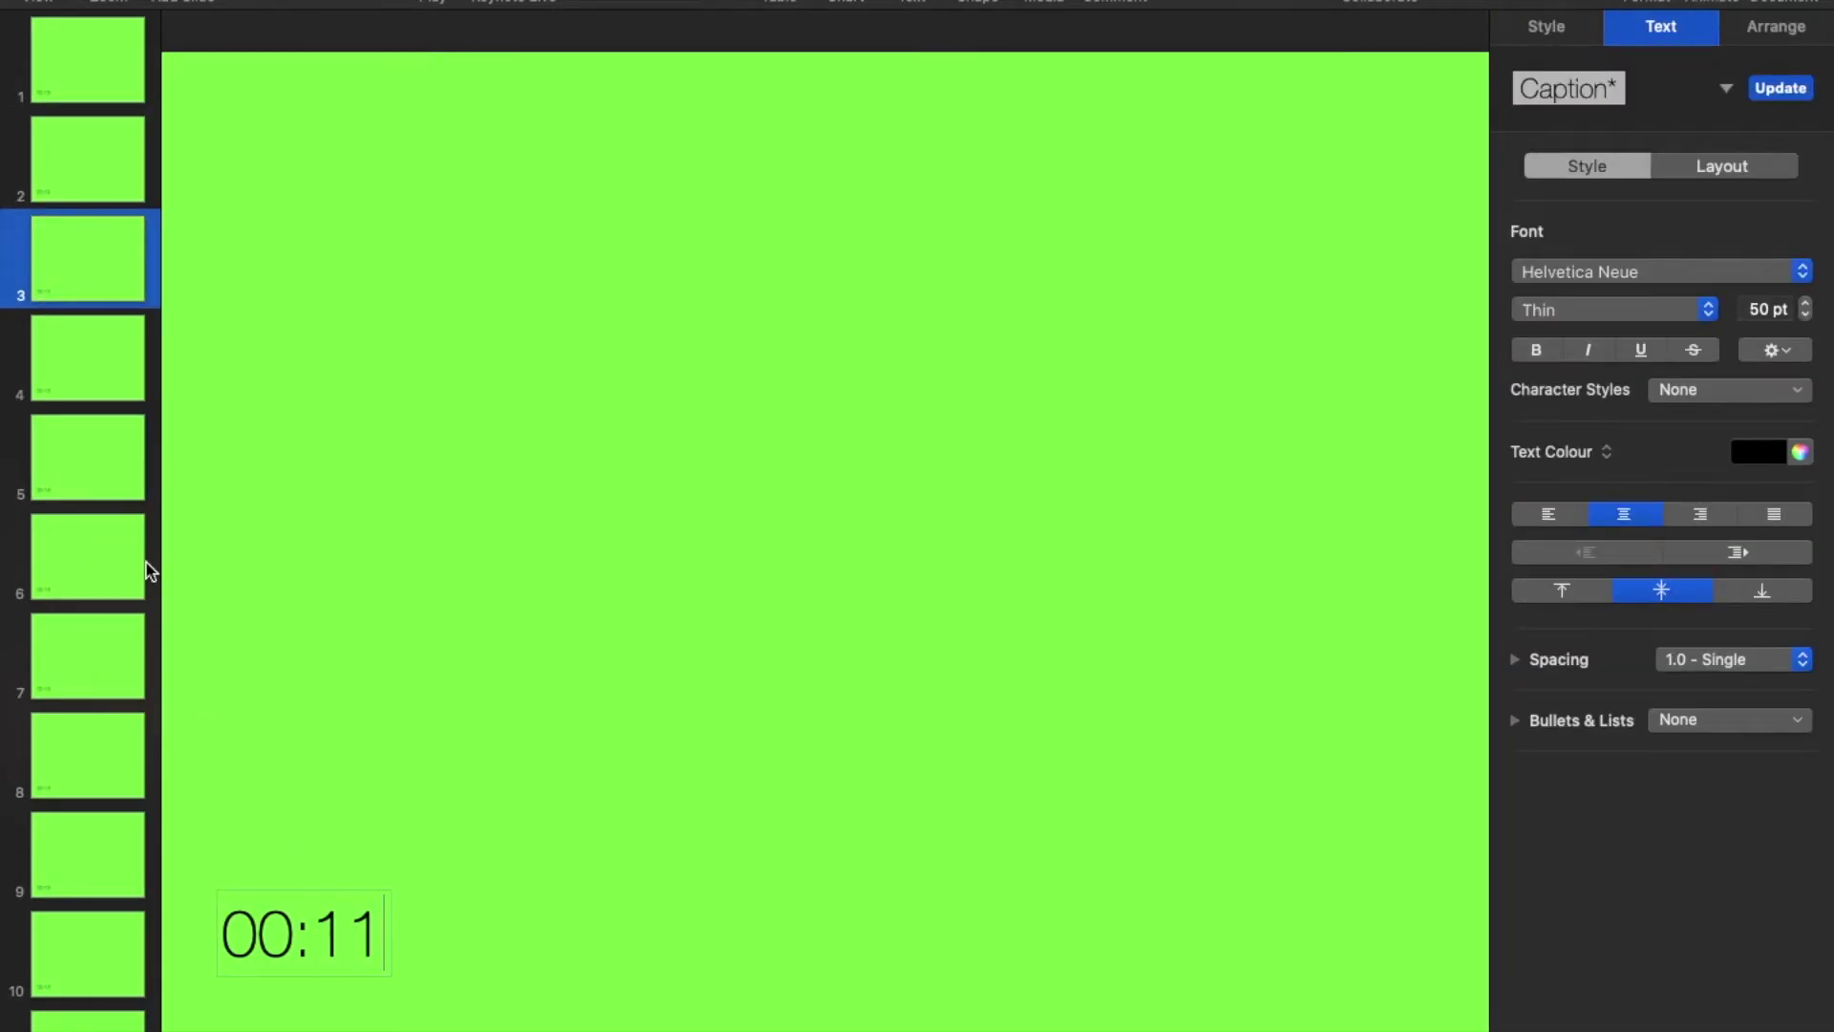
click(43, 374)
double_click(369, 945)
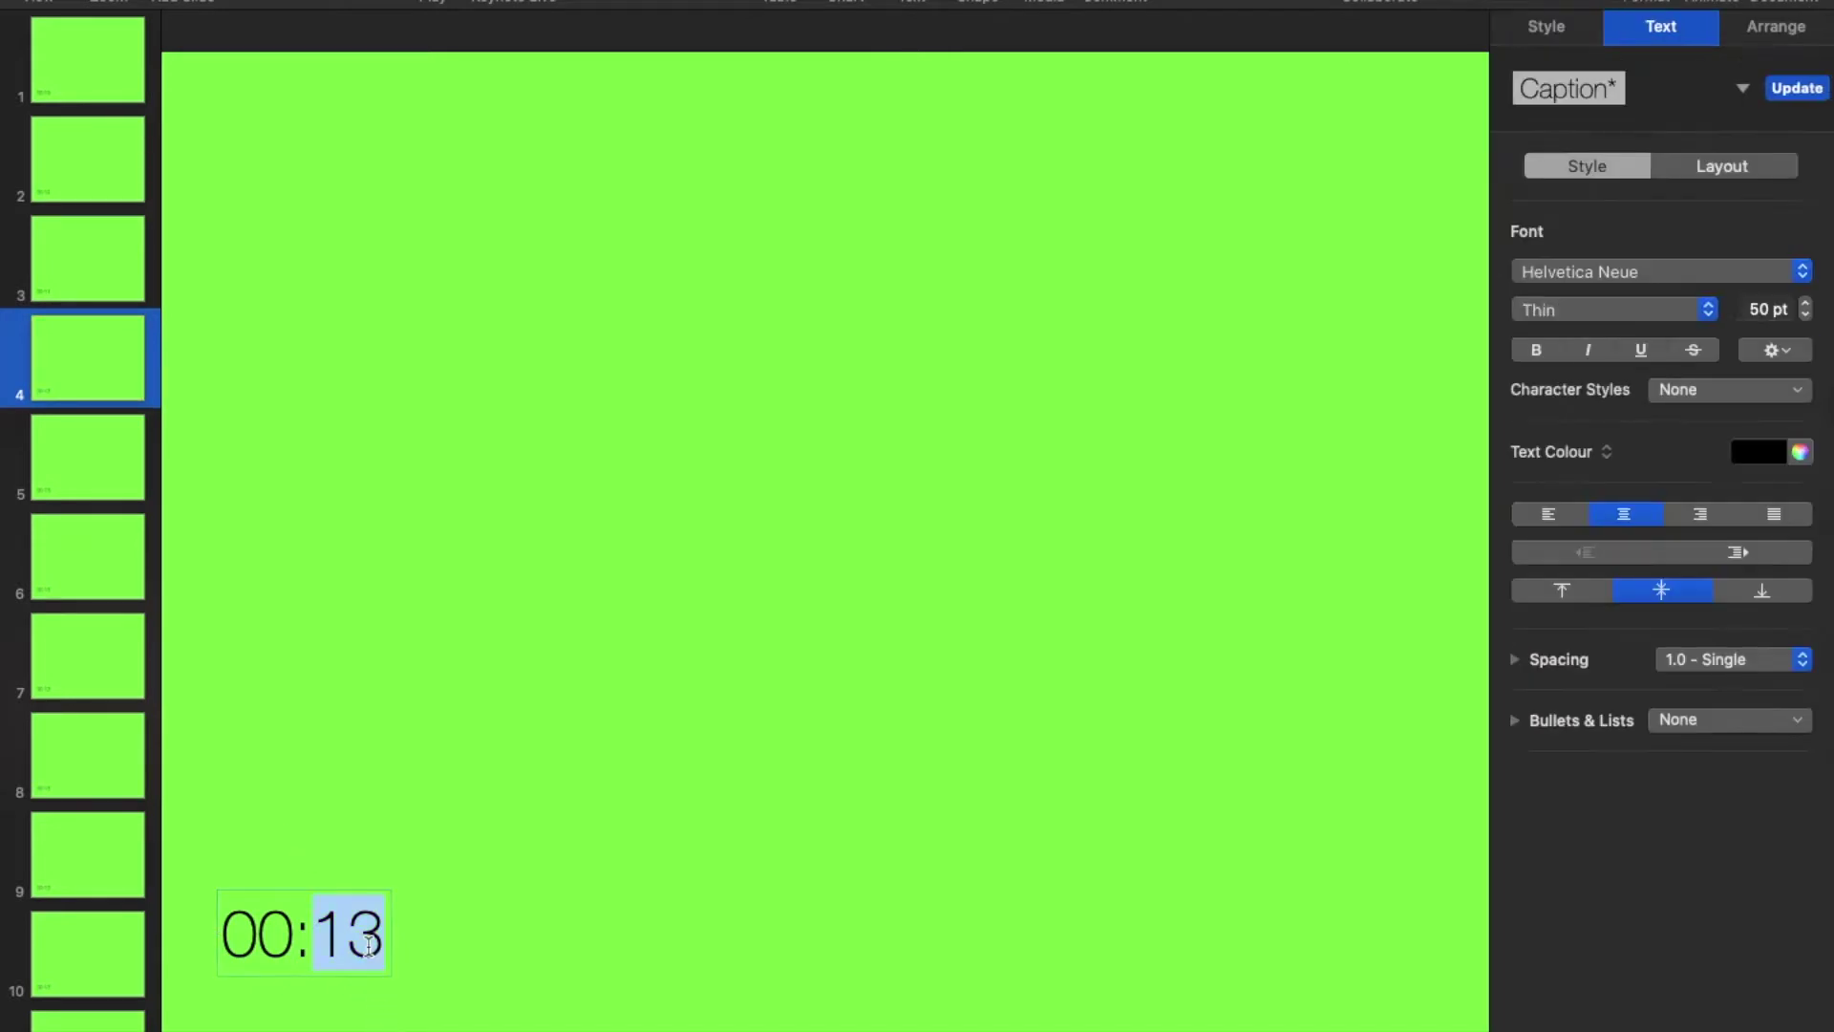
text(10)
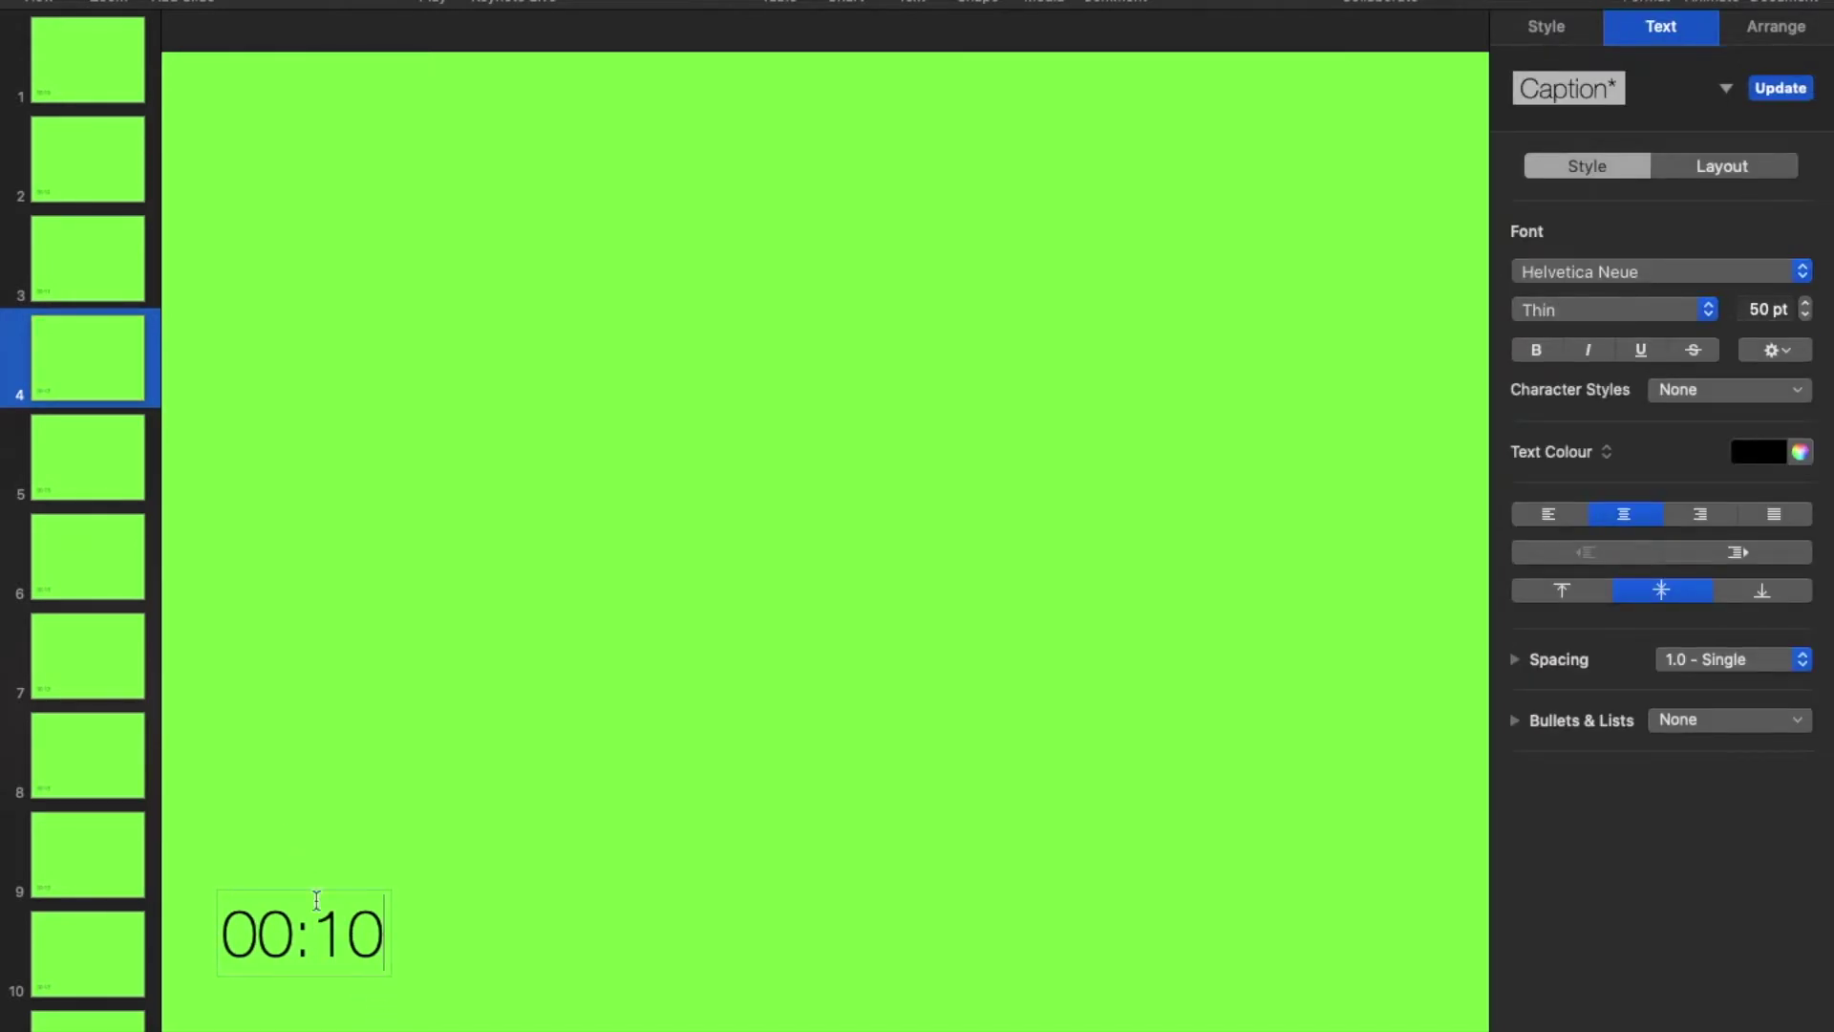
click(103, 425)
double_click(367, 940)
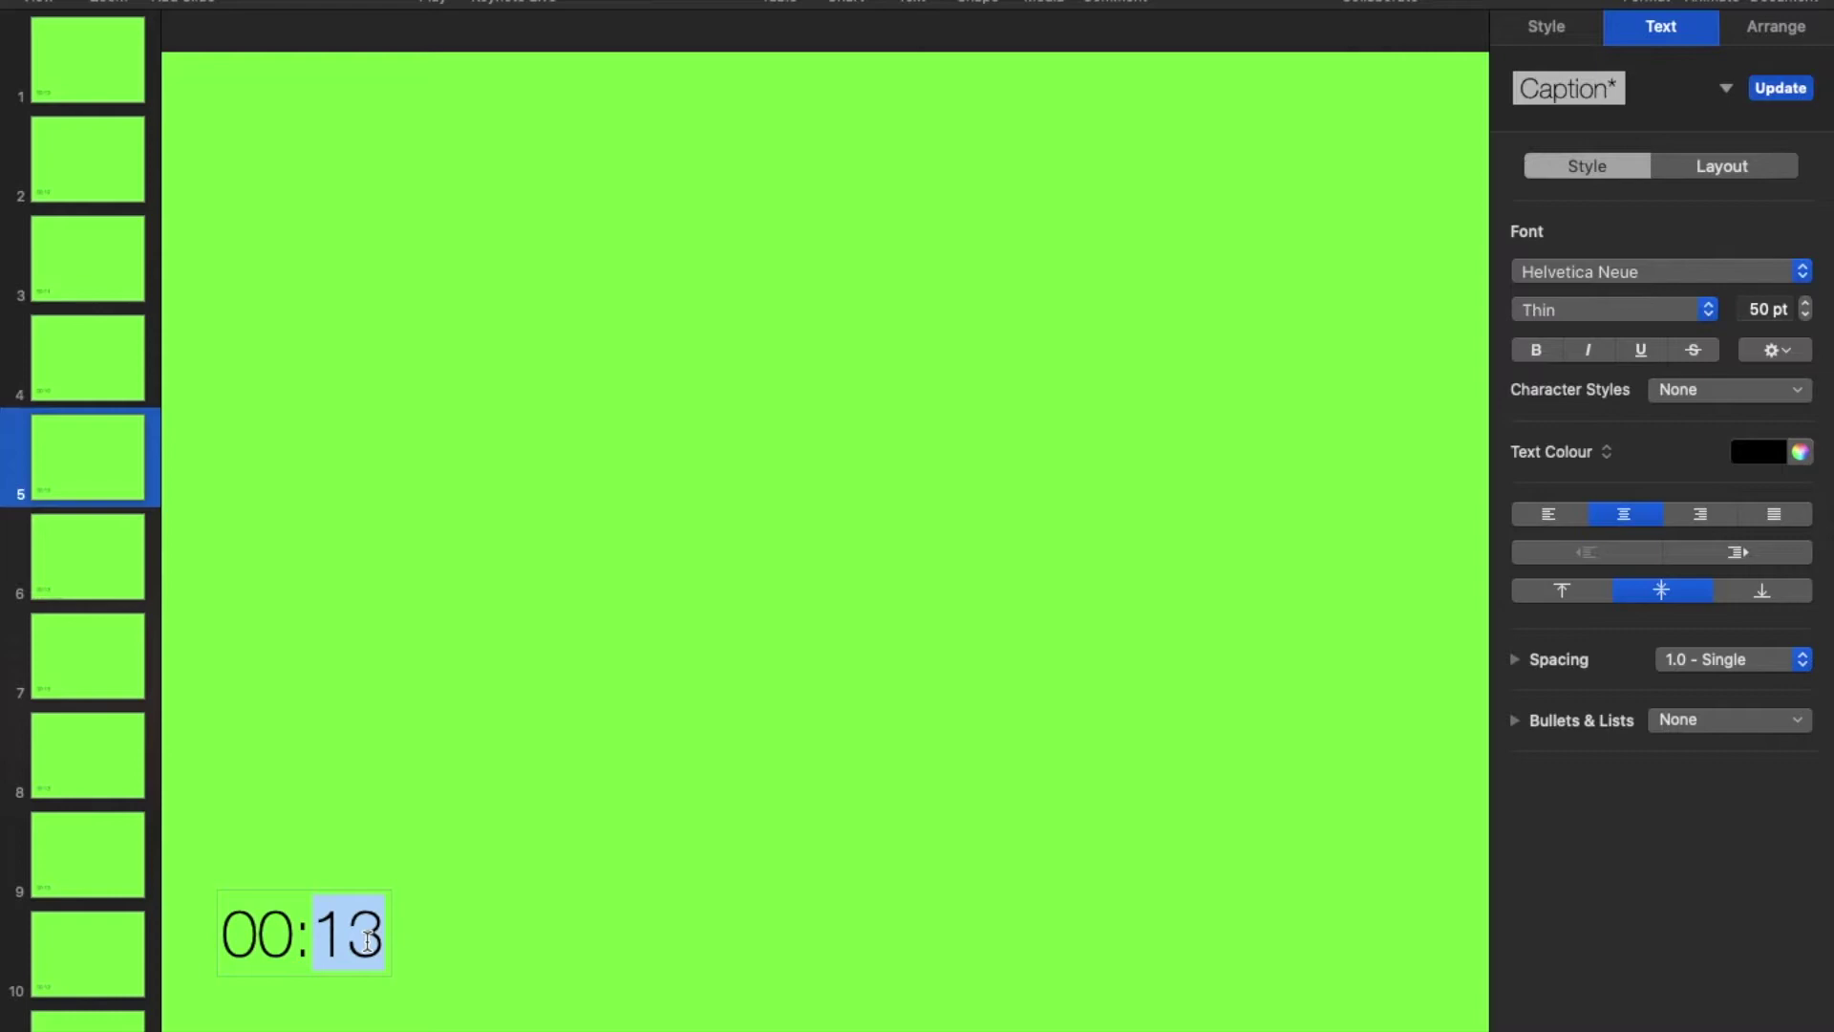
text(09)
Step: Change the timers on slides 6–9 to 00:08, 00:07, 00:06 and 00:05
click(139, 611)
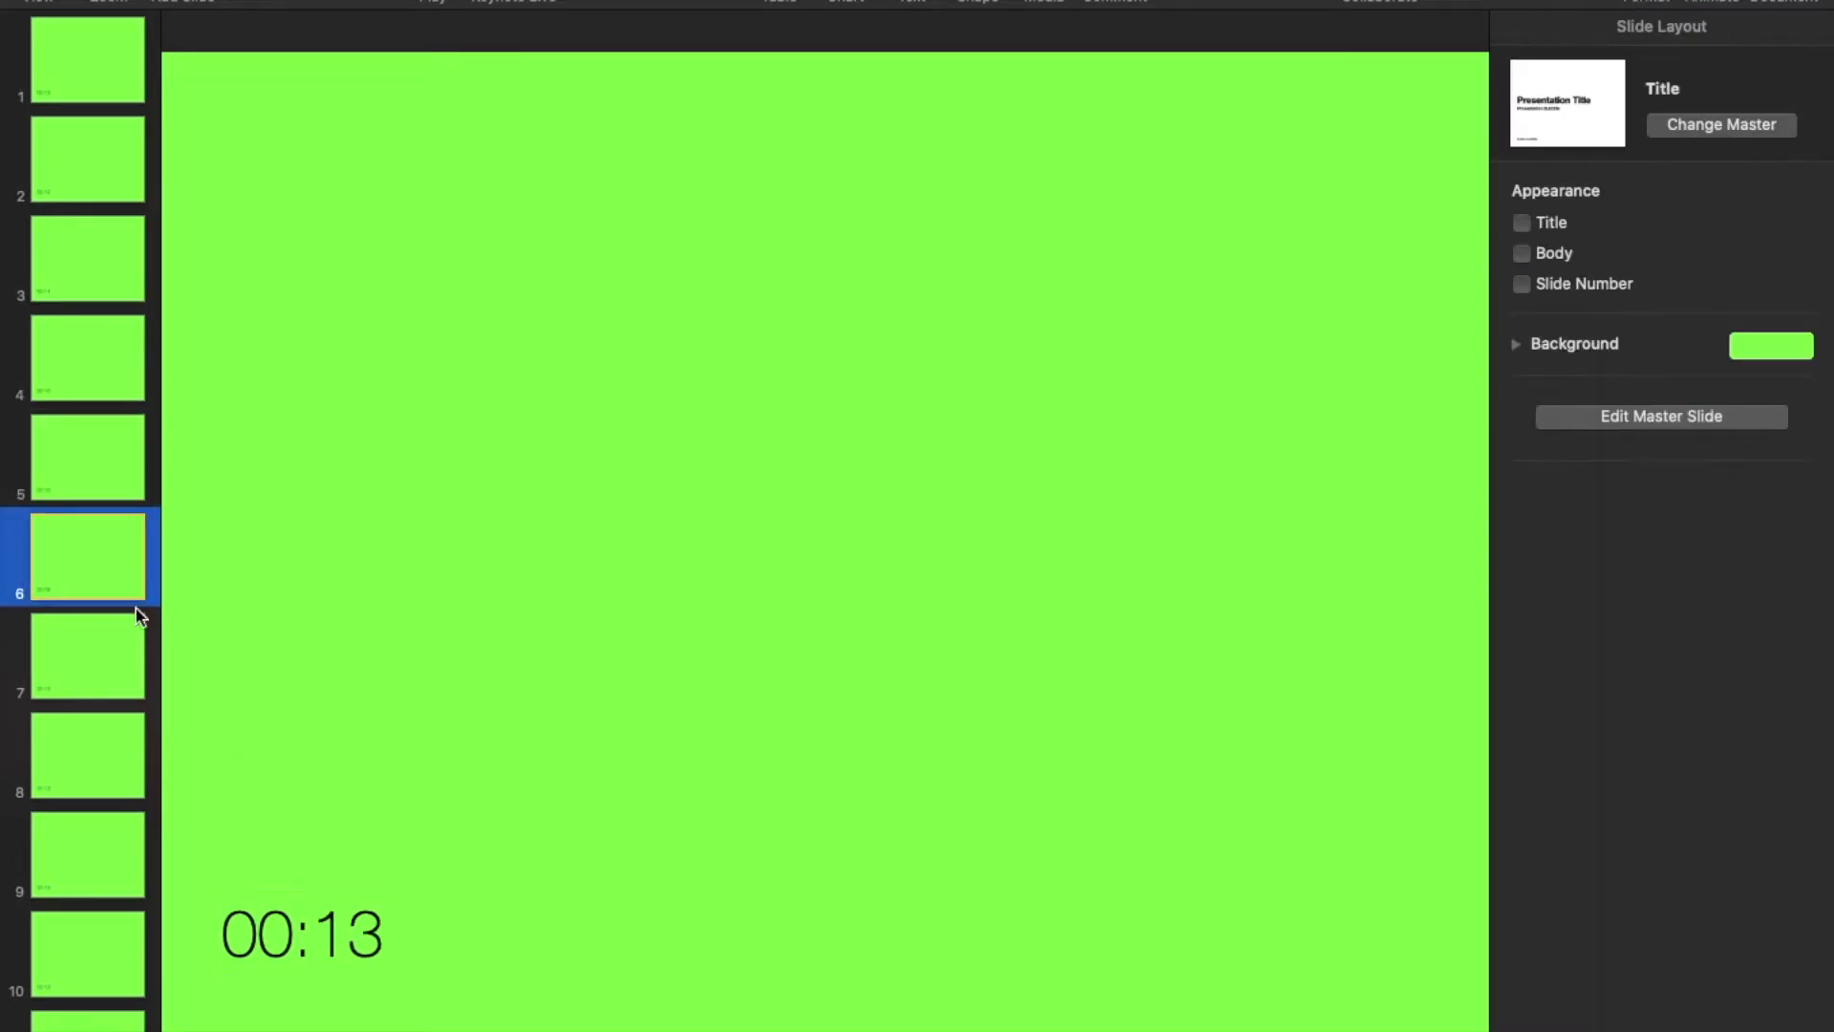
double_click(362, 941)
text(08)
click(88, 655)
double_click(363, 941)
text(07)
click(88, 755)
double_click(363, 941)
text(06)
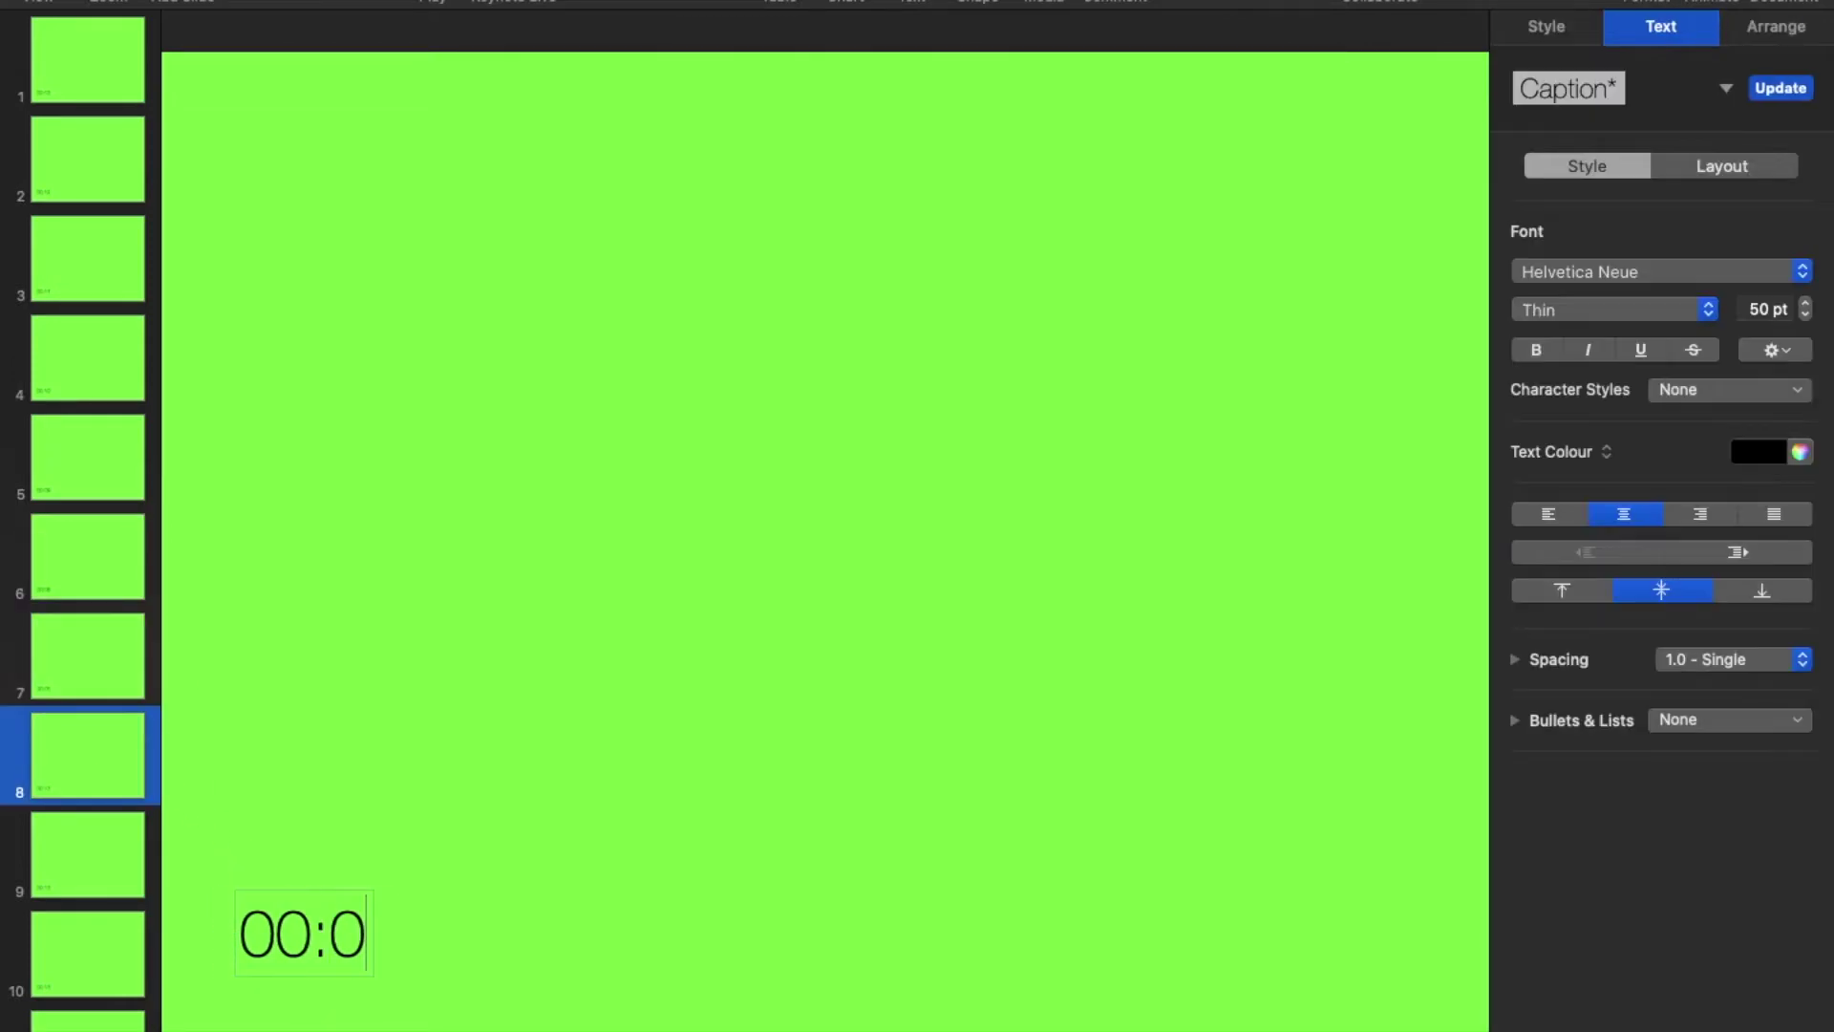
click(87, 855)
text(5)
Step: Retime the remaining slides from 00:04 down to 00:01 on the last slide
click(88, 893)
double_click(363, 940)
text(04)
click(88, 831)
double_click(363, 941)
click(88, 931)
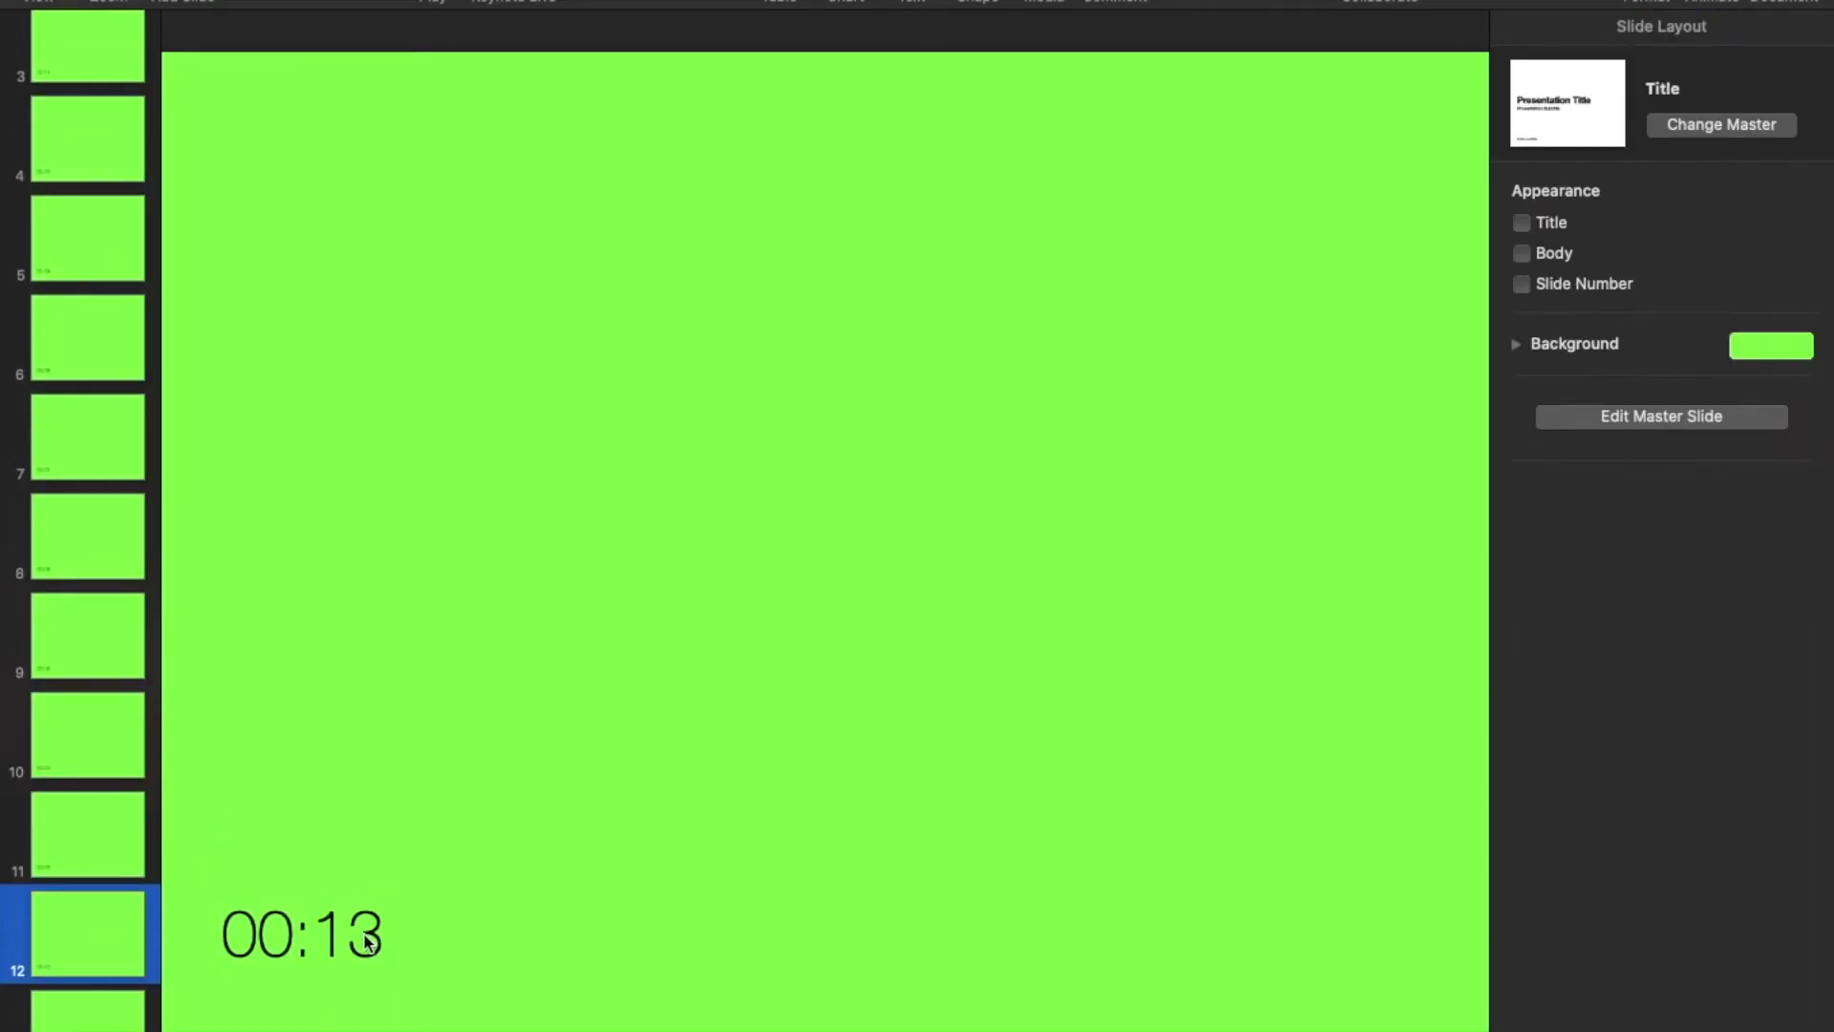
double_click(363, 941)
text(01)
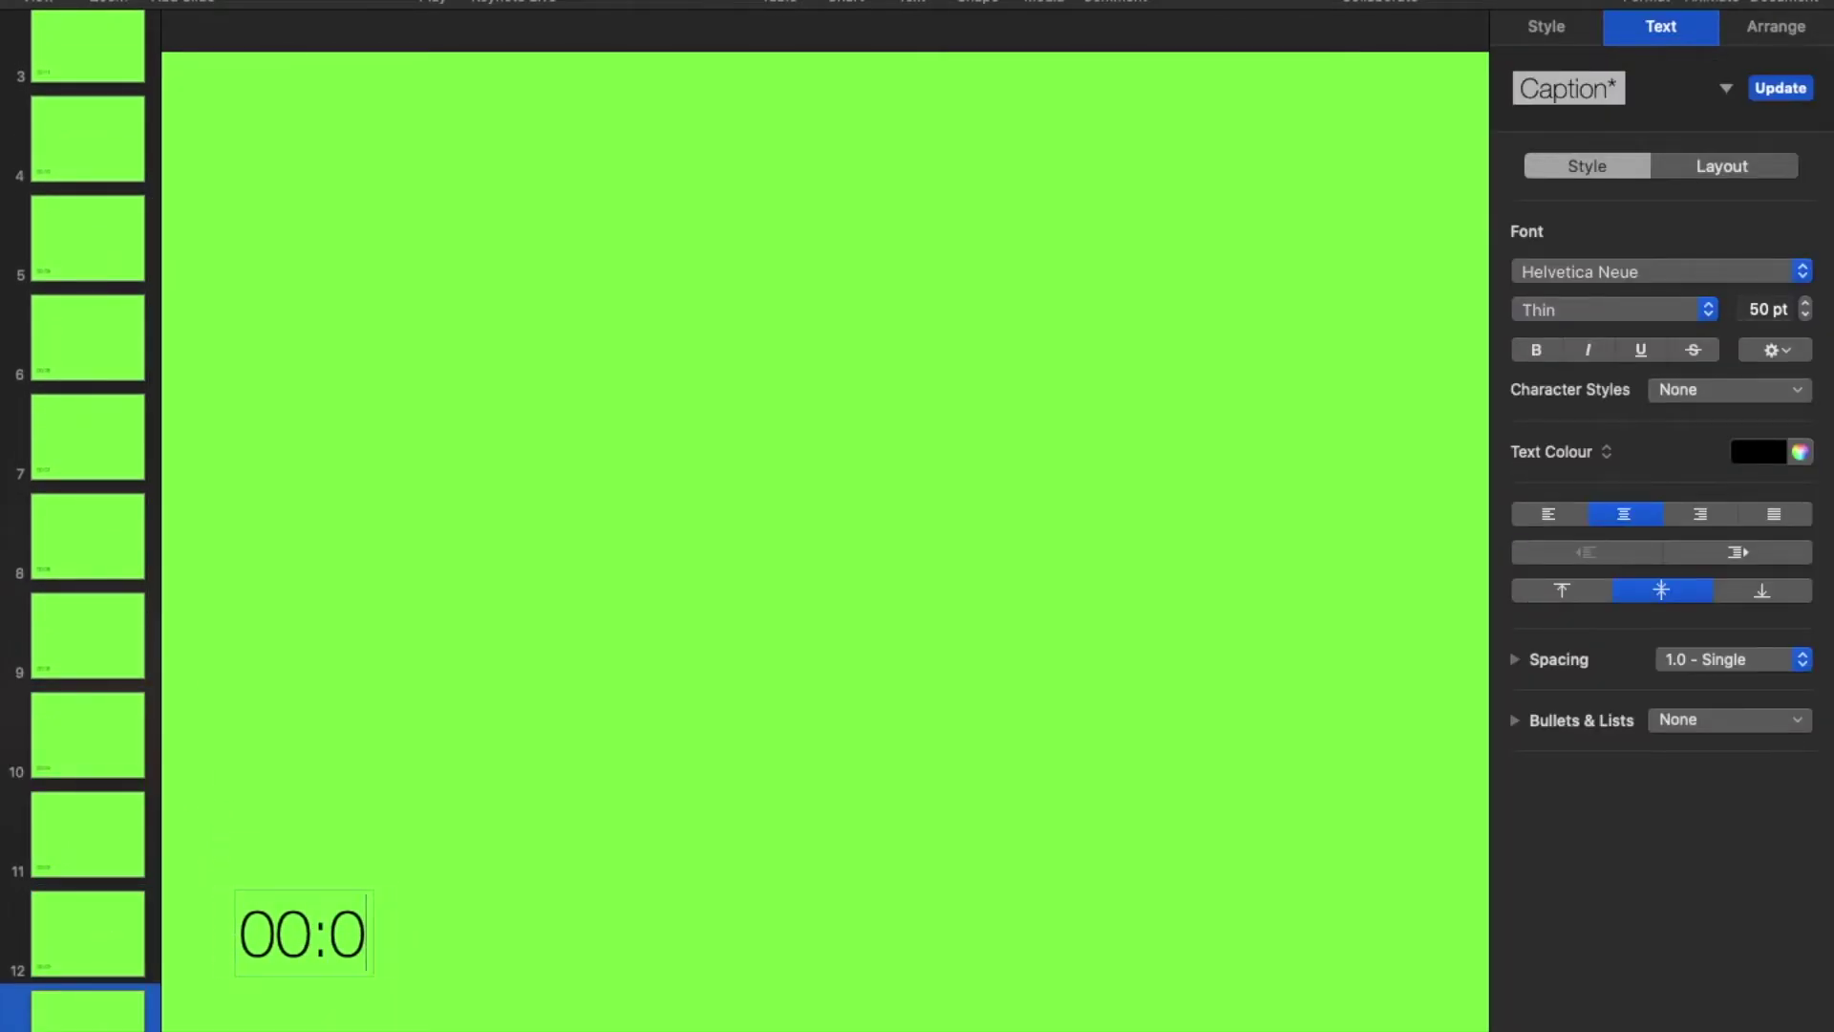
click(350, 680)
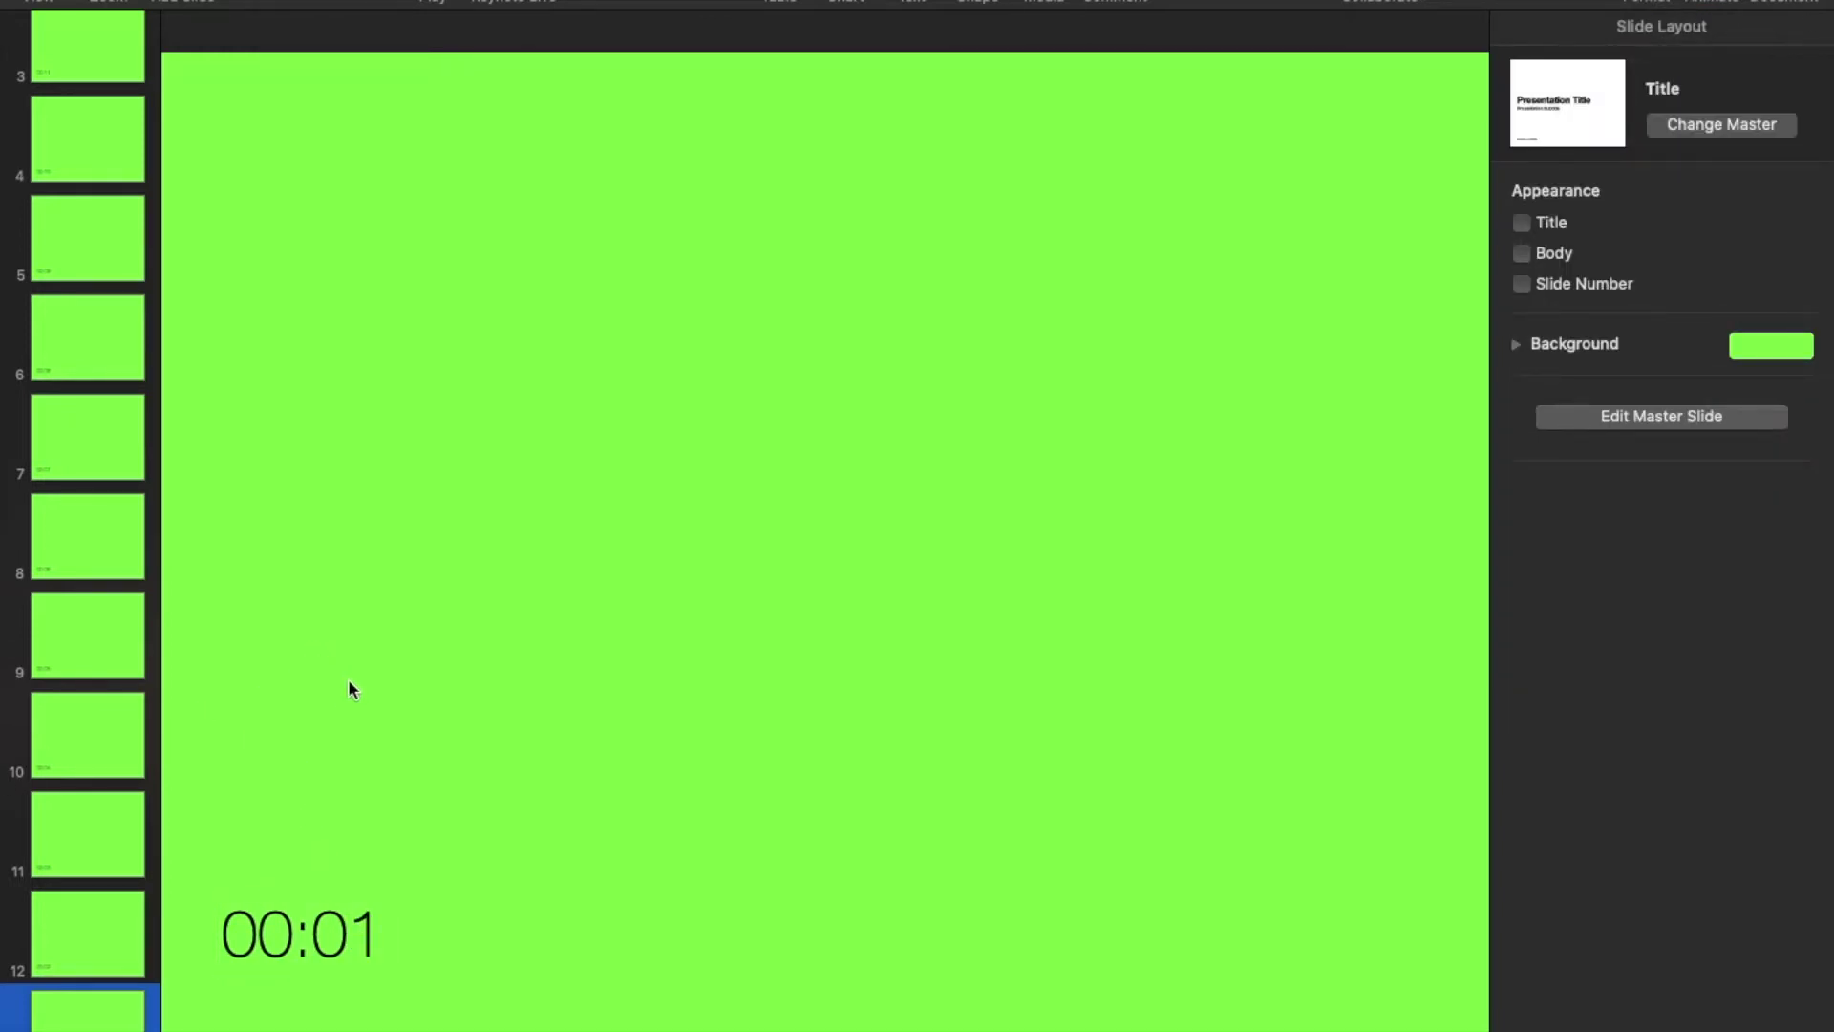
Step: Return to slide 1 and look at the File menu without choosing a command
scroll(60, 484, up, 5)
click(93, 99)
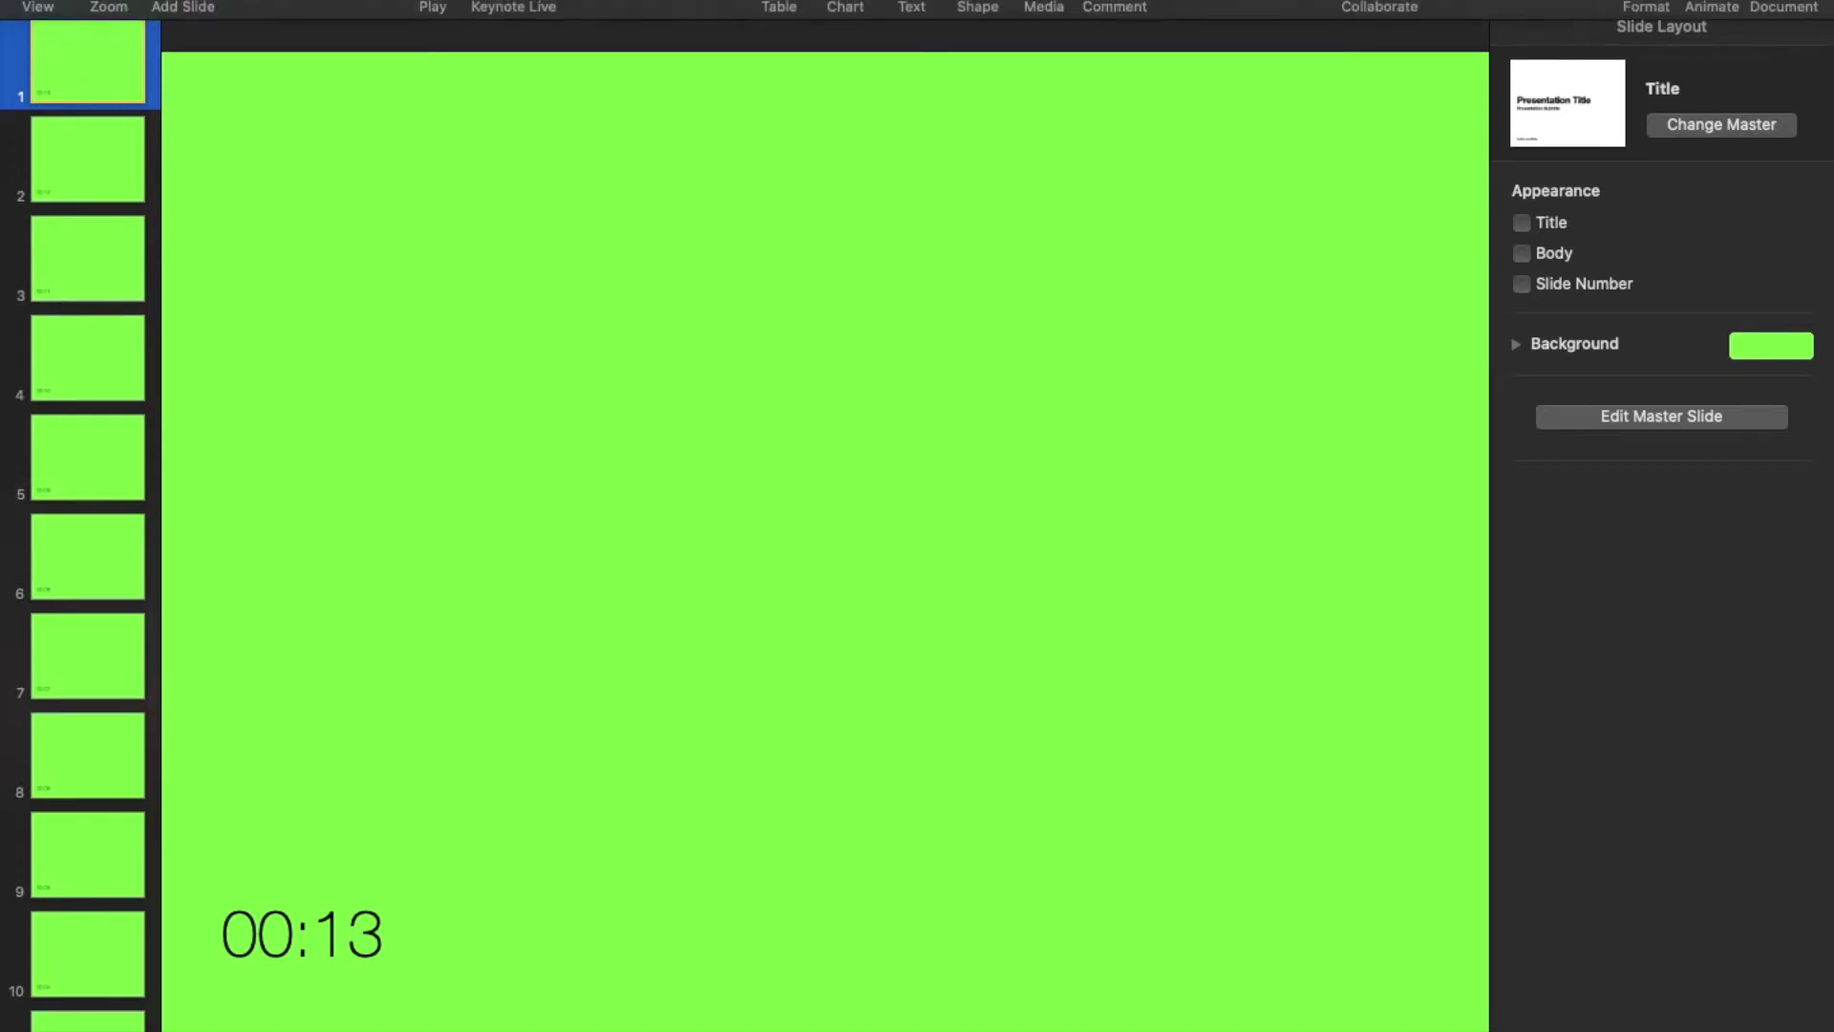
click(181, 3)
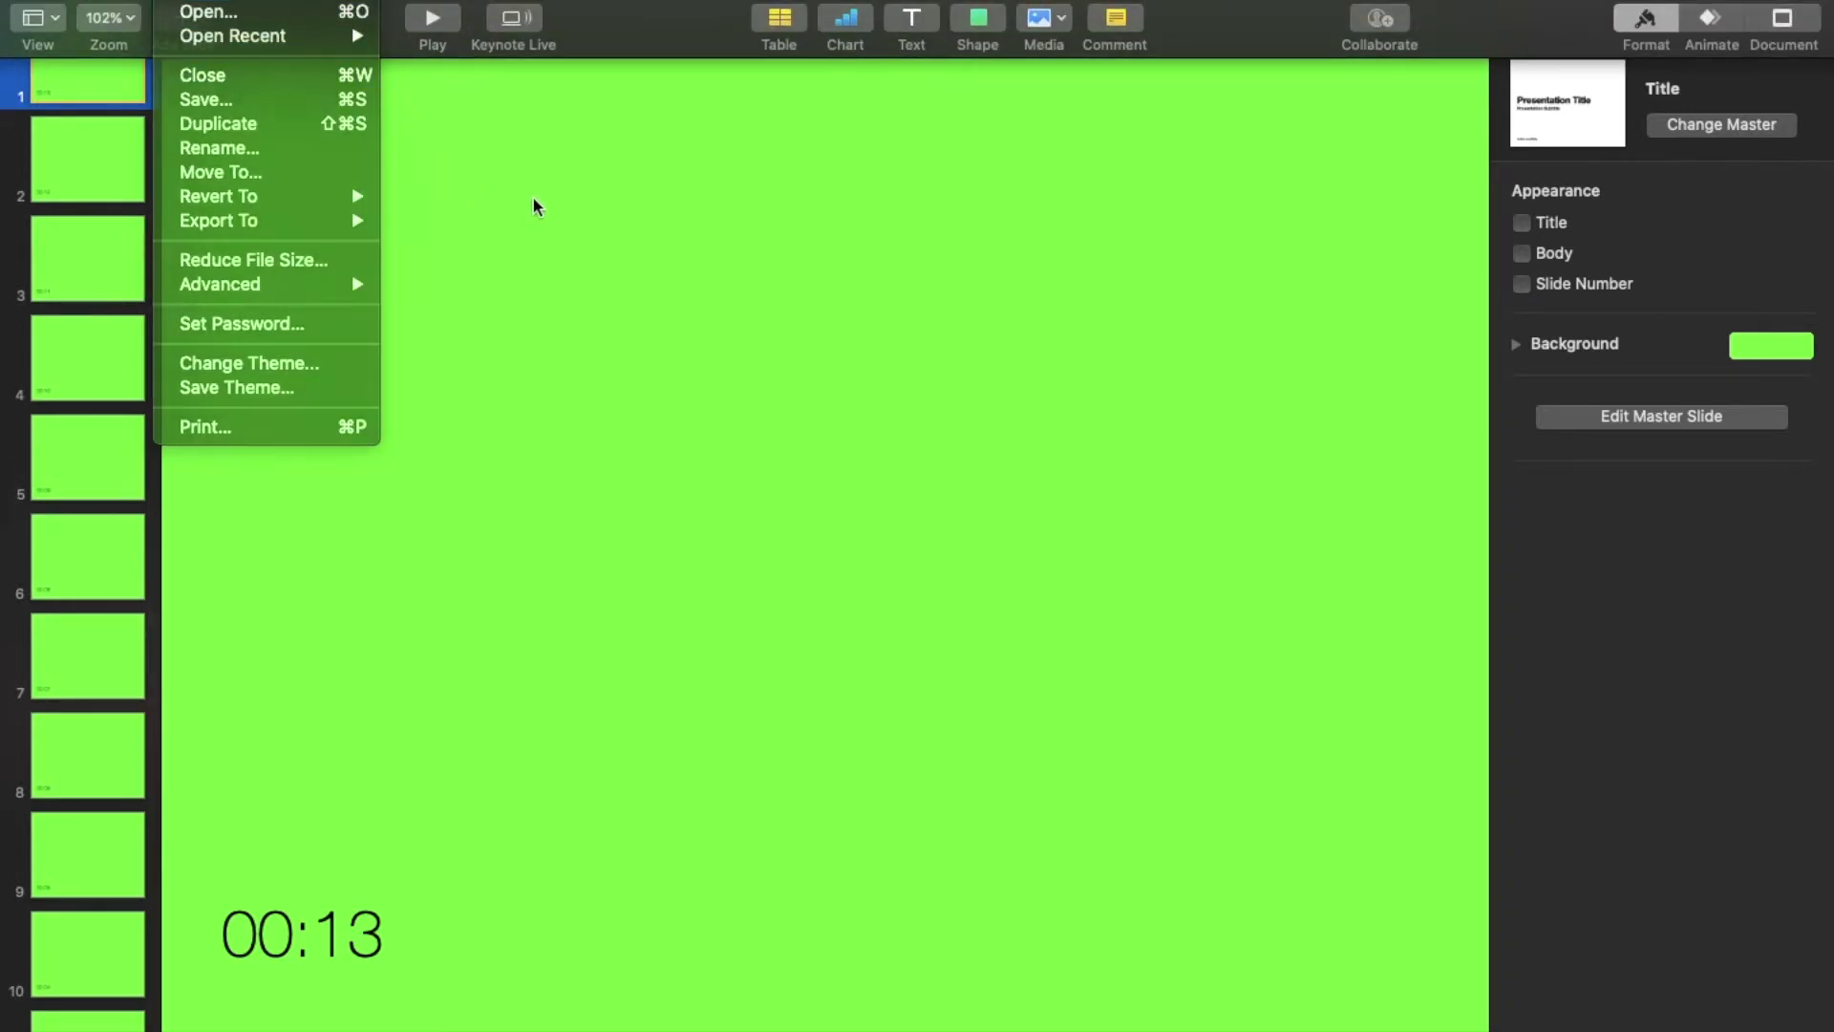
click(531, 197)
scroll(8, 244, down, 2)
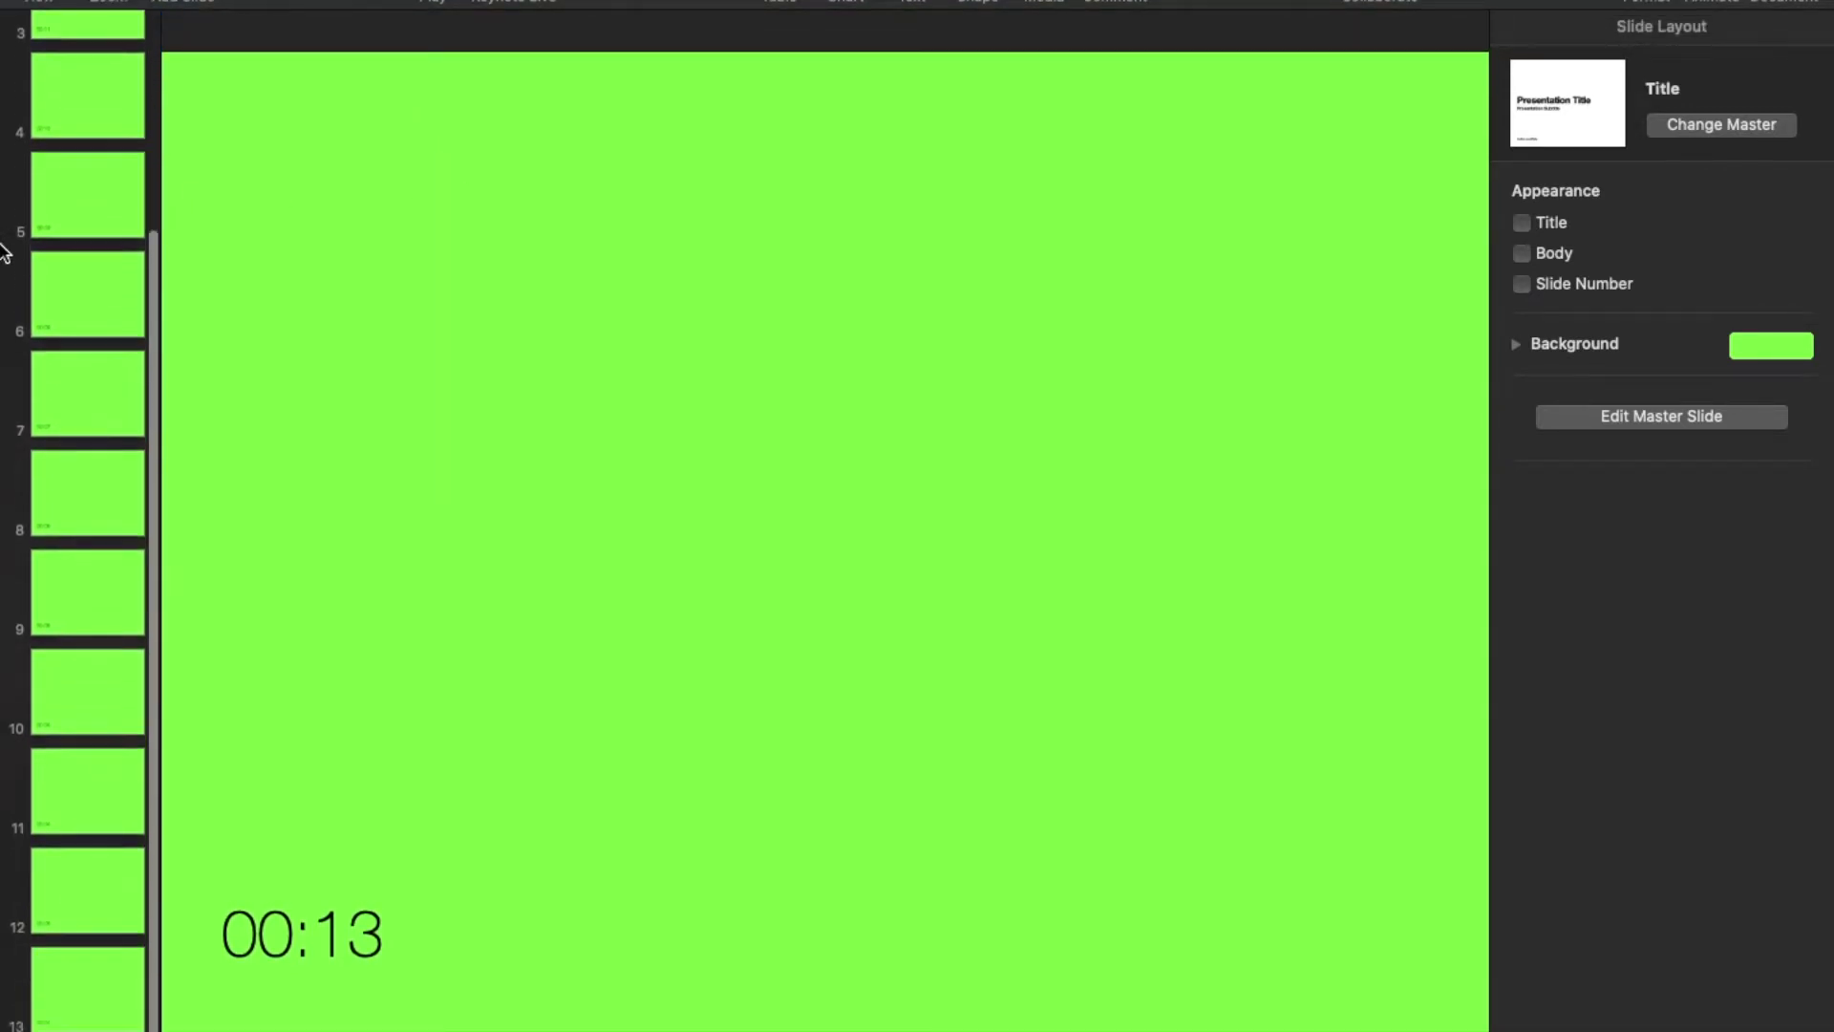
Step: Select all 13 countdown slides in the navigator with Command-A
scroll(5, 251, up, 3)
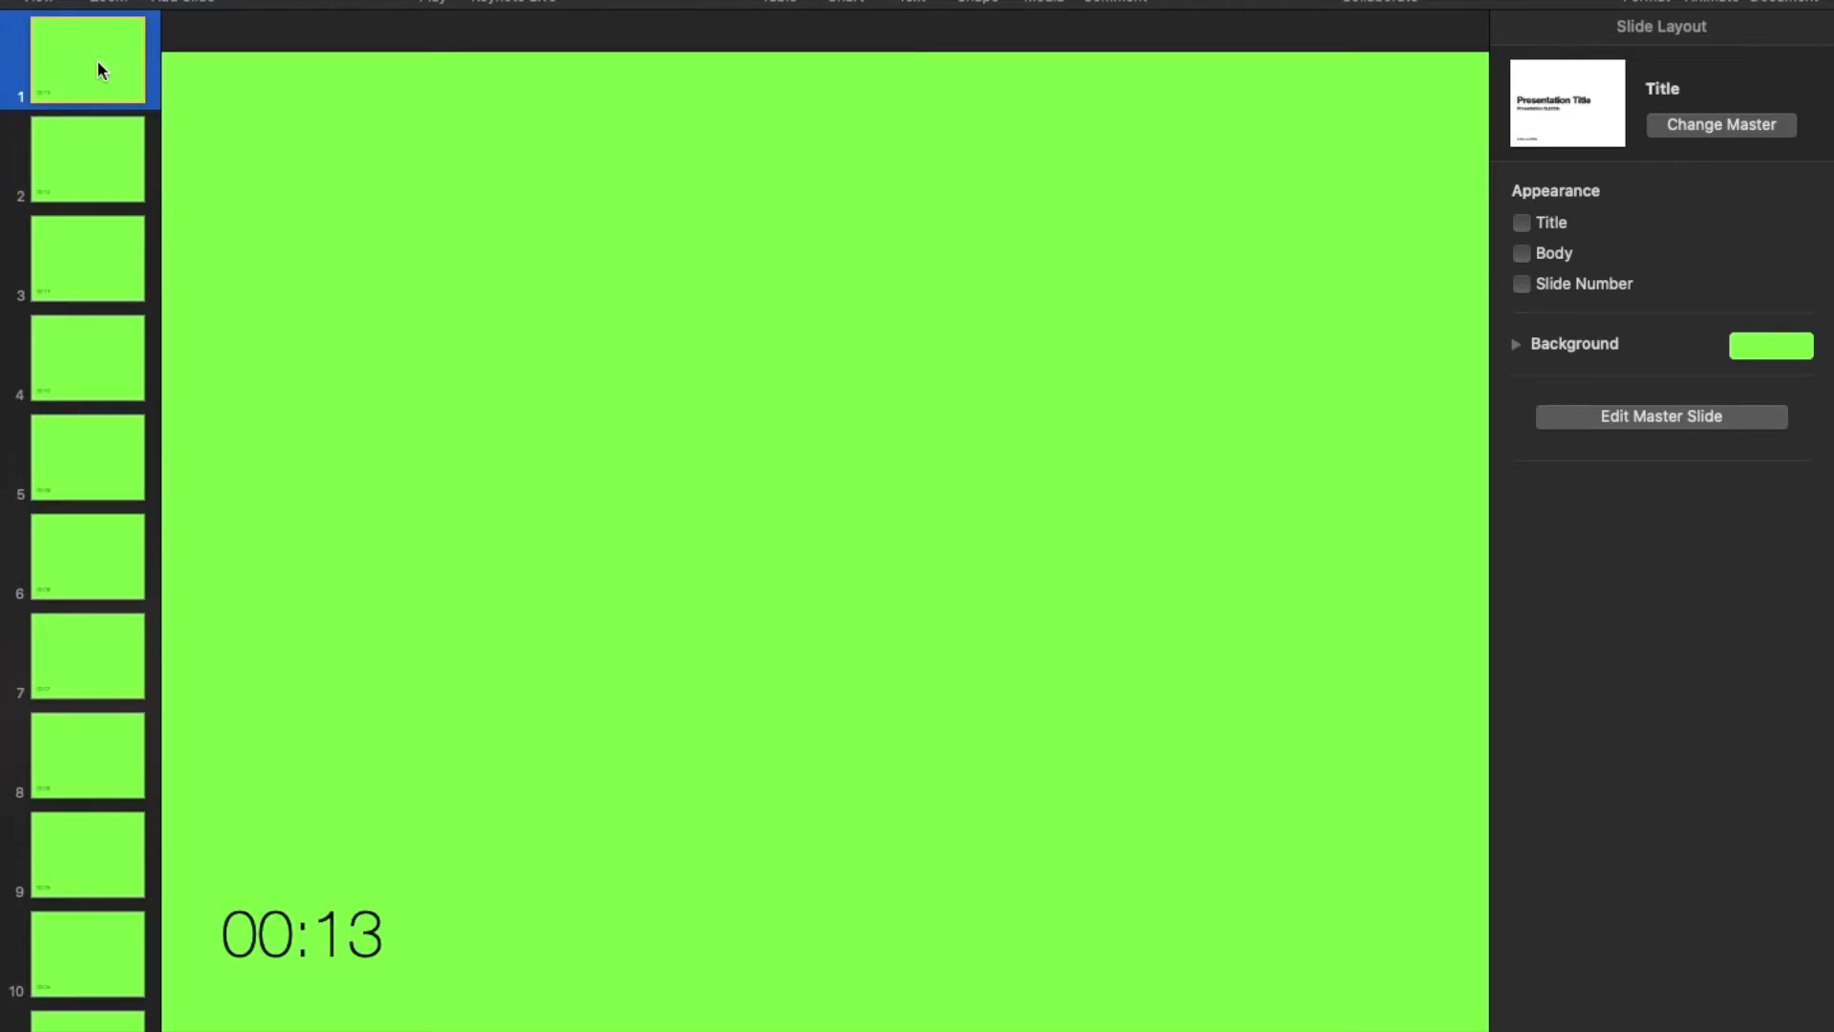
key(super+a)
scroll(82, 496, down, 3)
scroll(82, 496, up, 5)
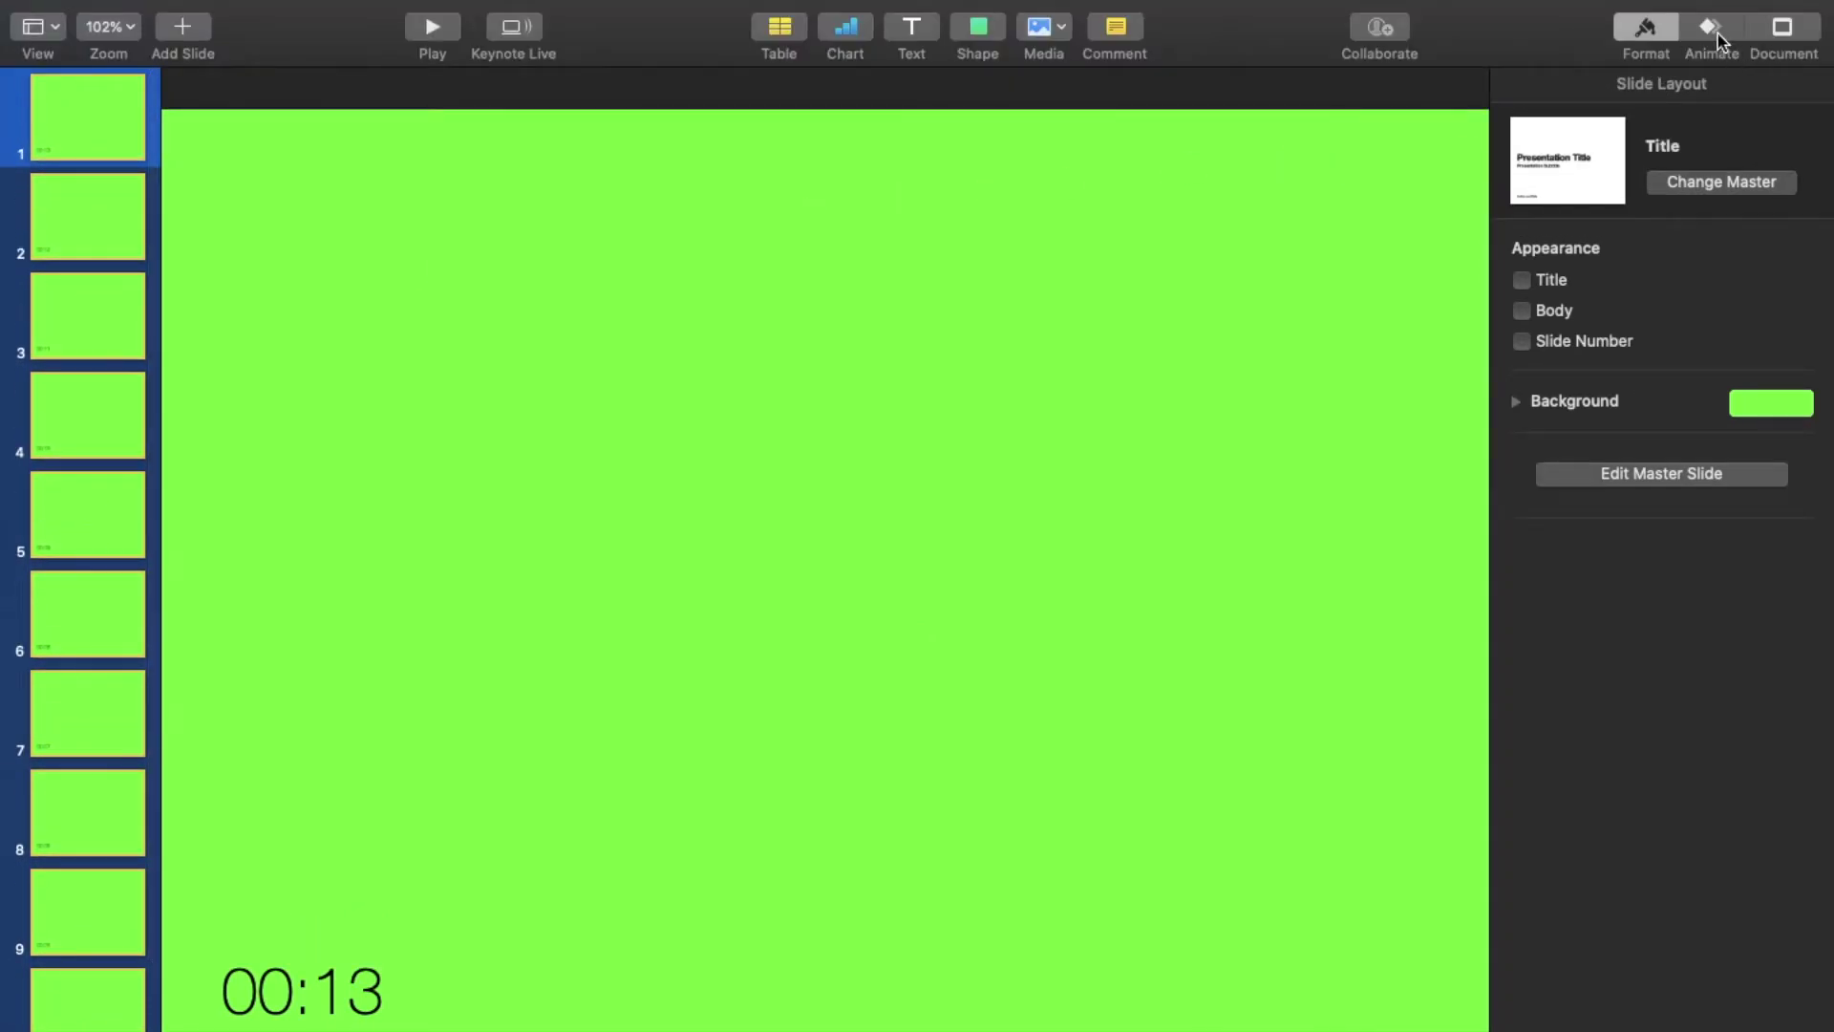
Step: Set every slide's transition to start automatically after 1 s, then show the screenshot toolbar
click(1718, 32)
click(1653, 284)
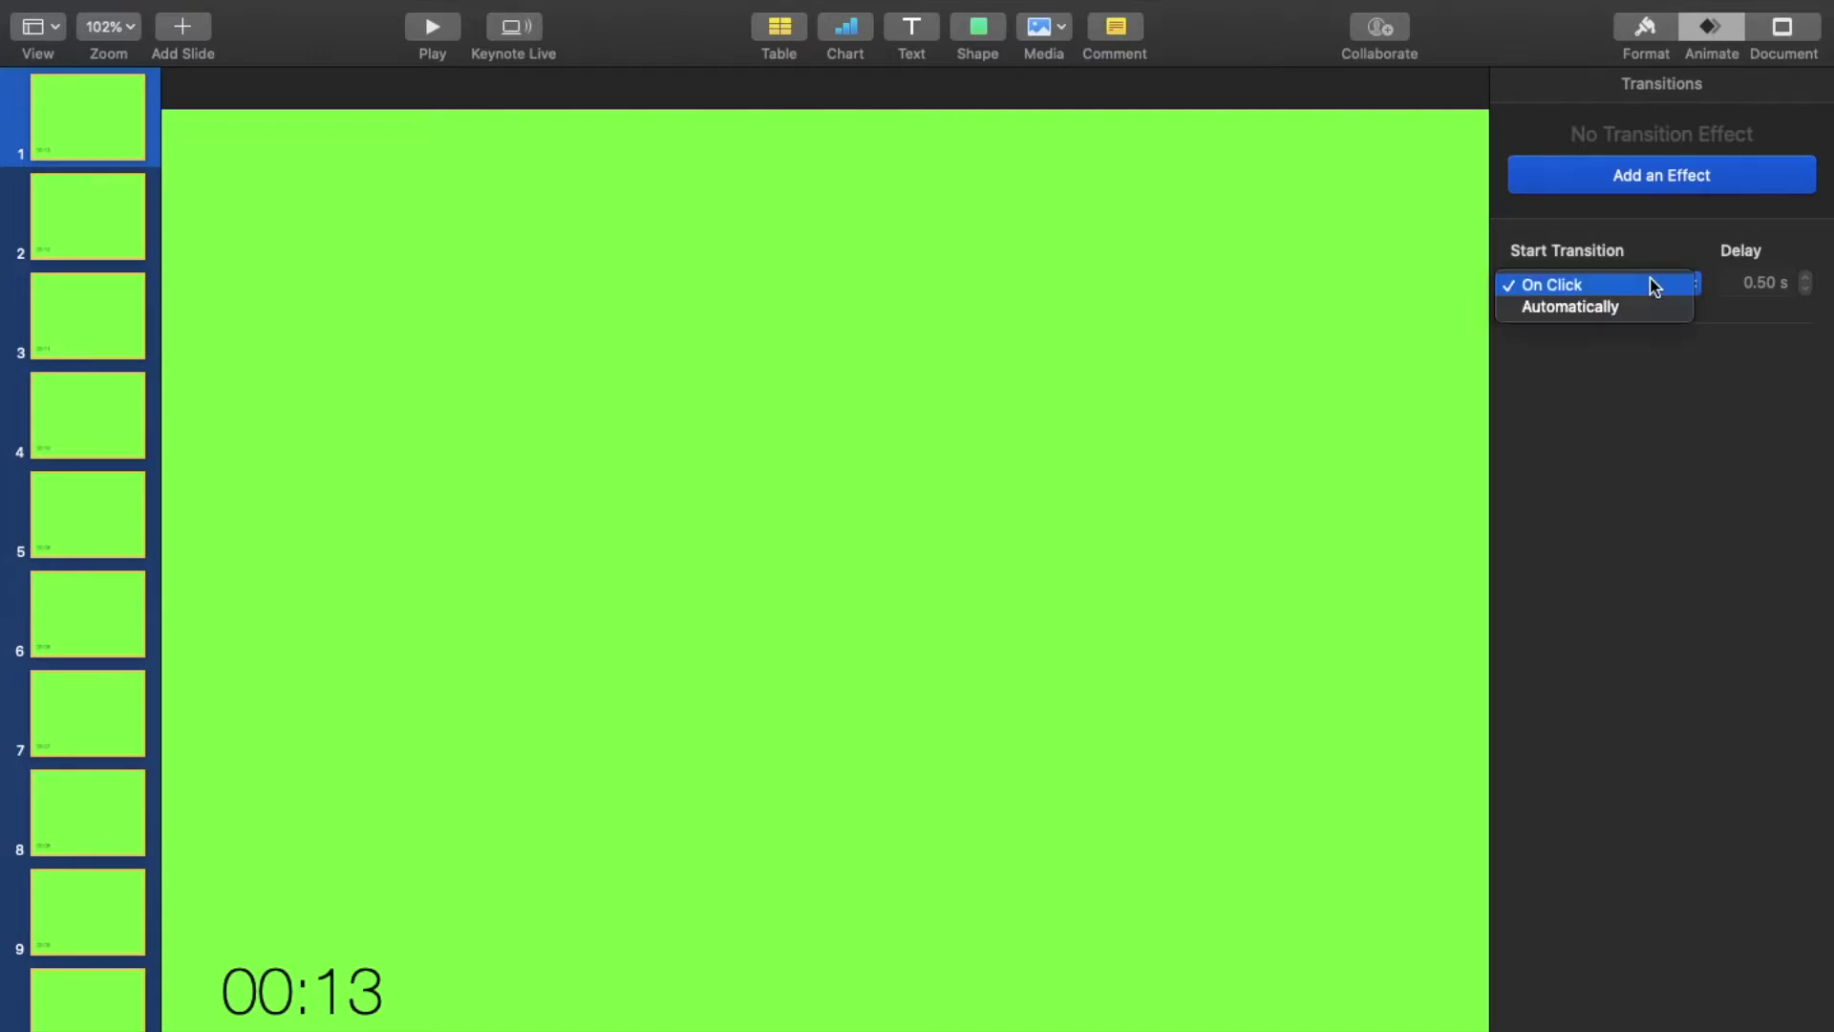
click(1645, 306)
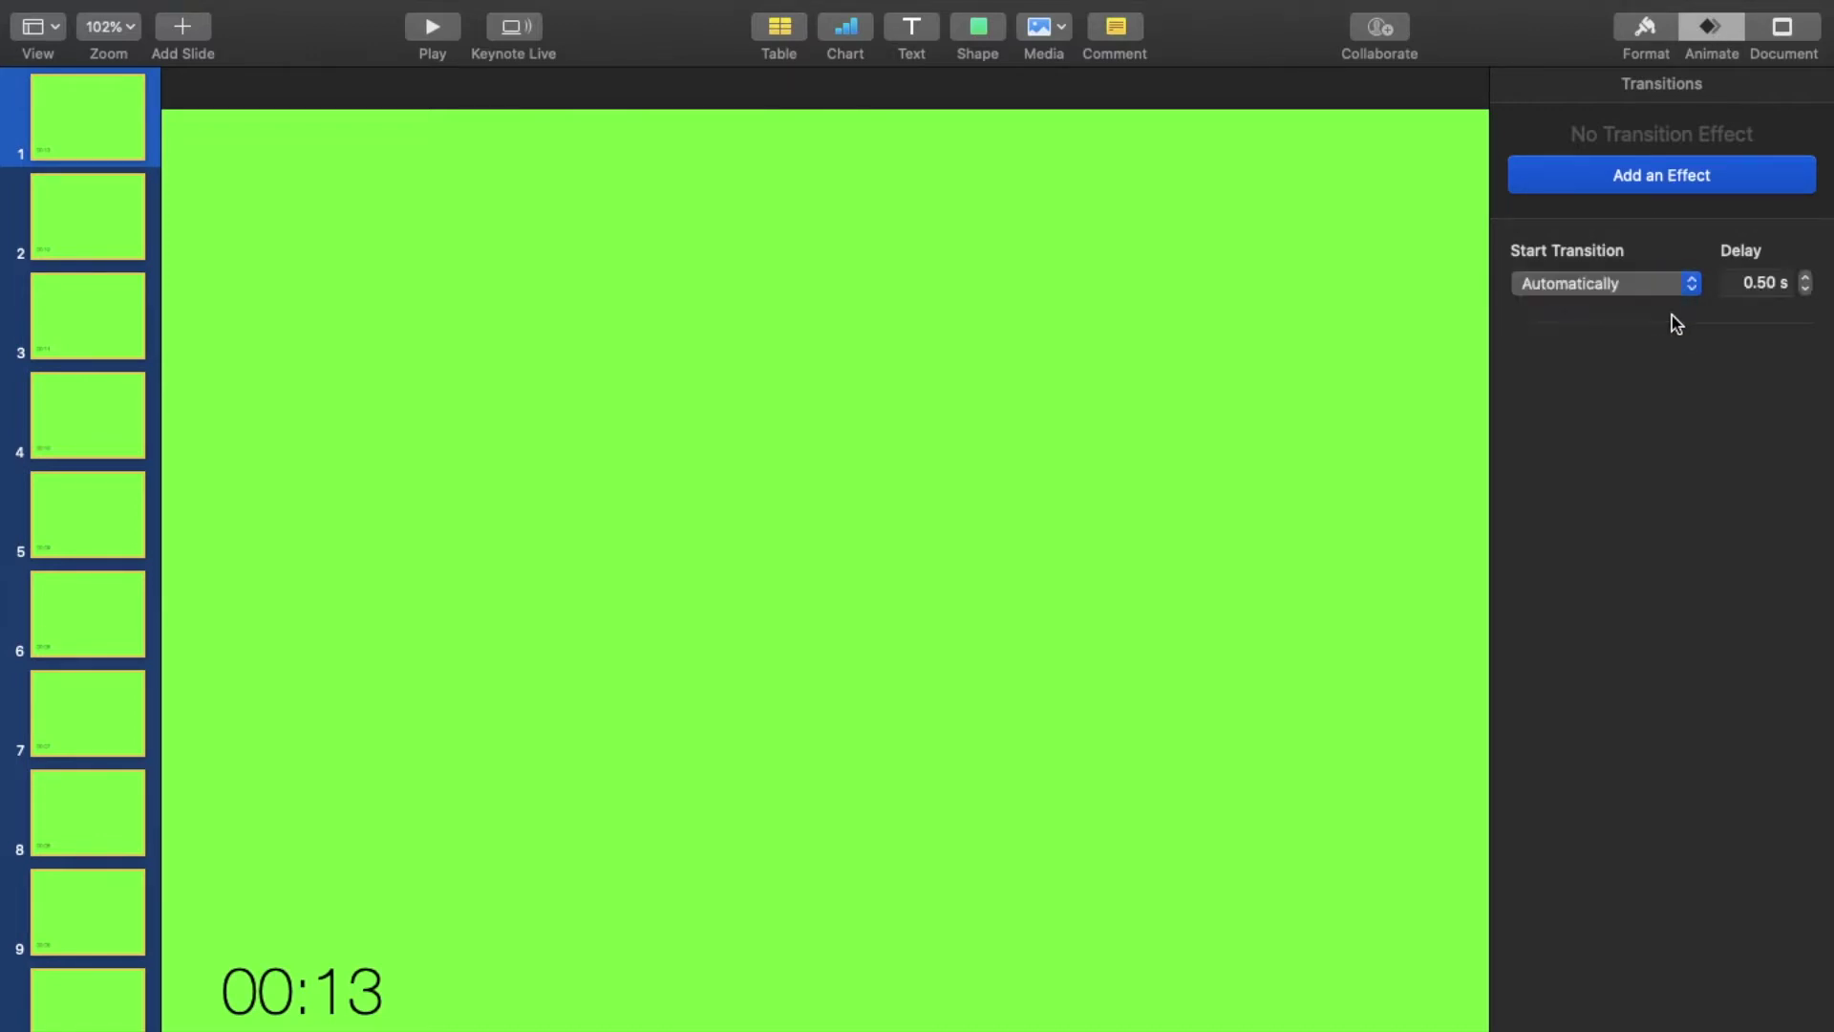
click(1765, 284)
text(1)
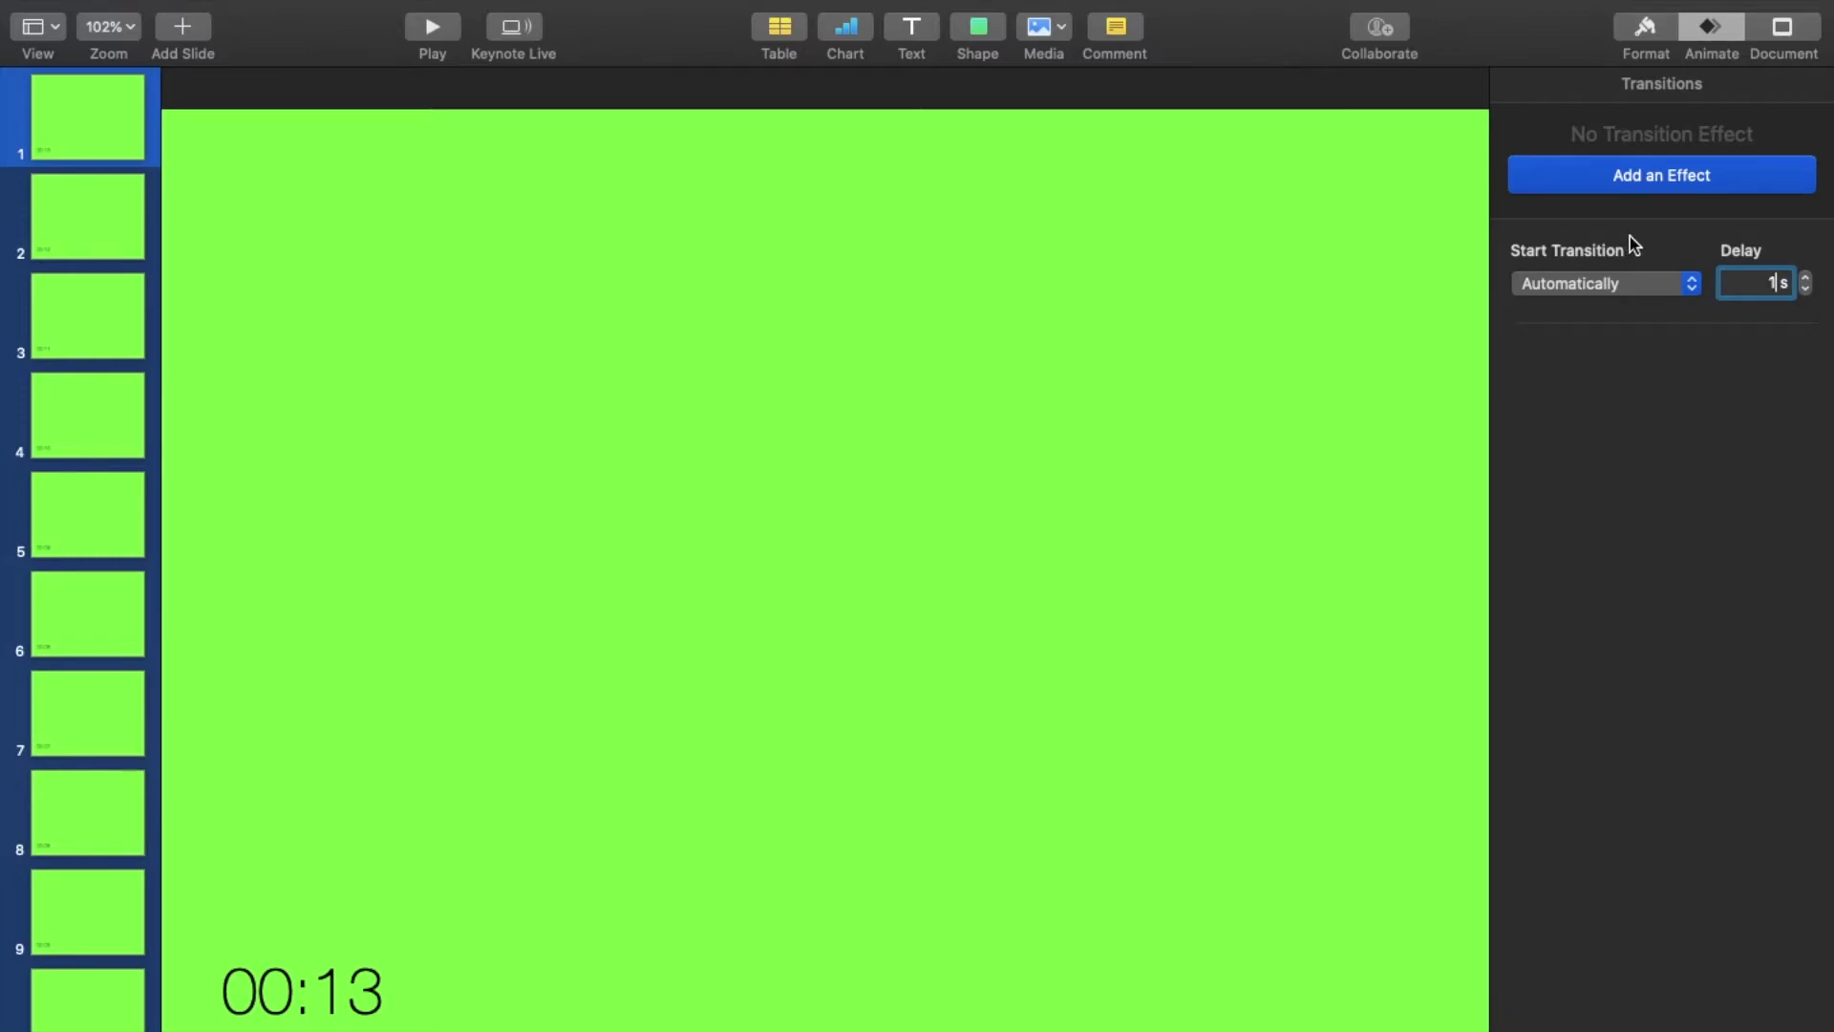
key(super+shift+5)
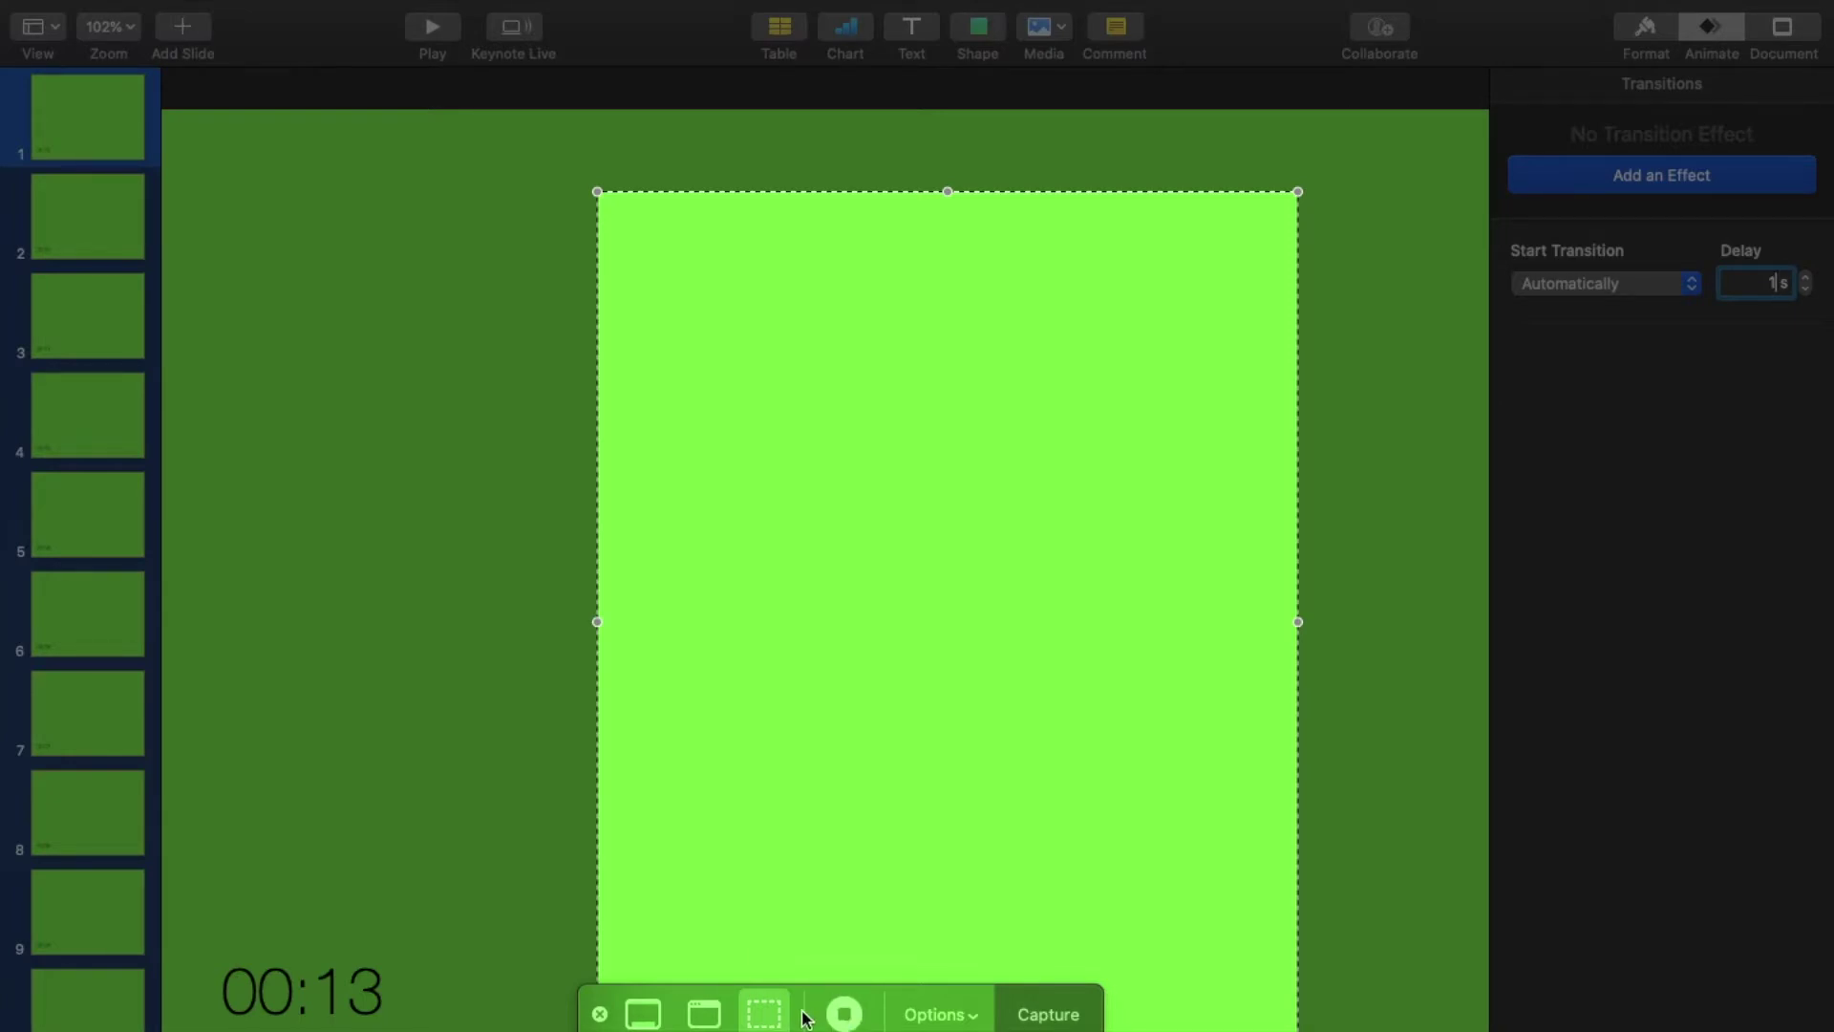
Step: Close the screenshot toolbar, play the countdown full screen, then switch to iMovie
click(600, 1014)
click(431, 29)
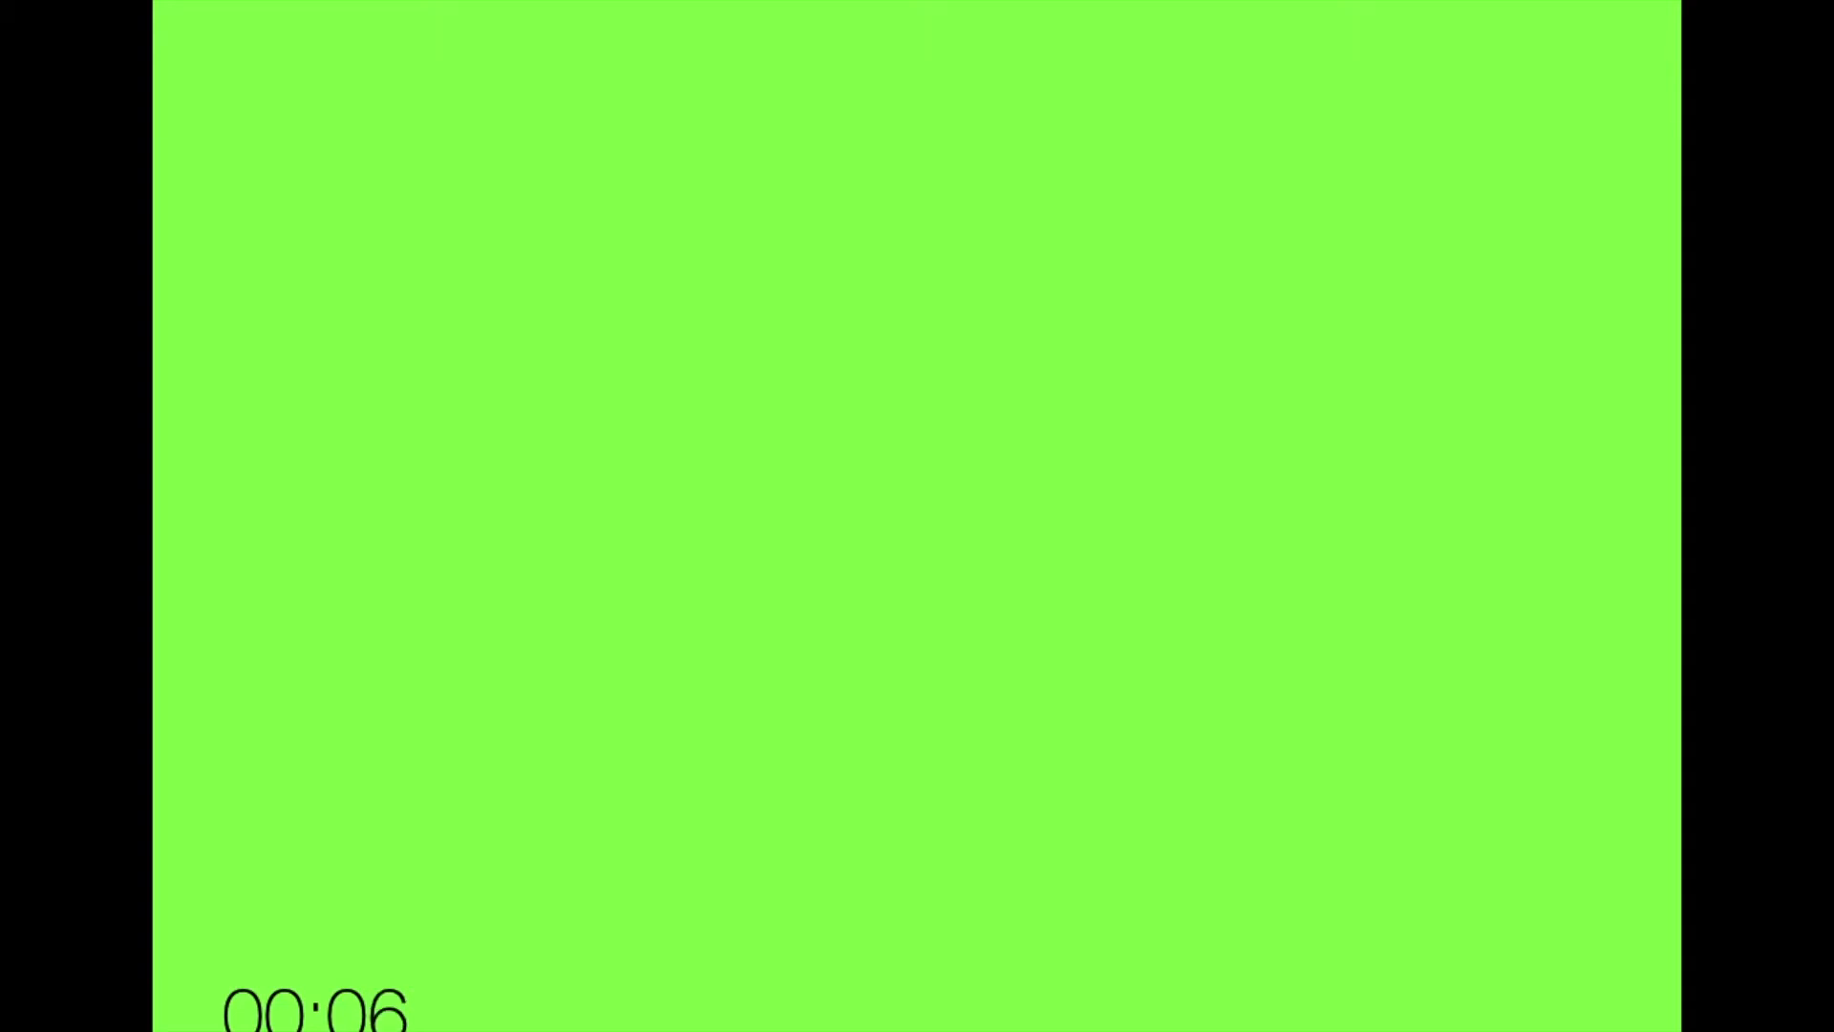
click(1655, 1014)
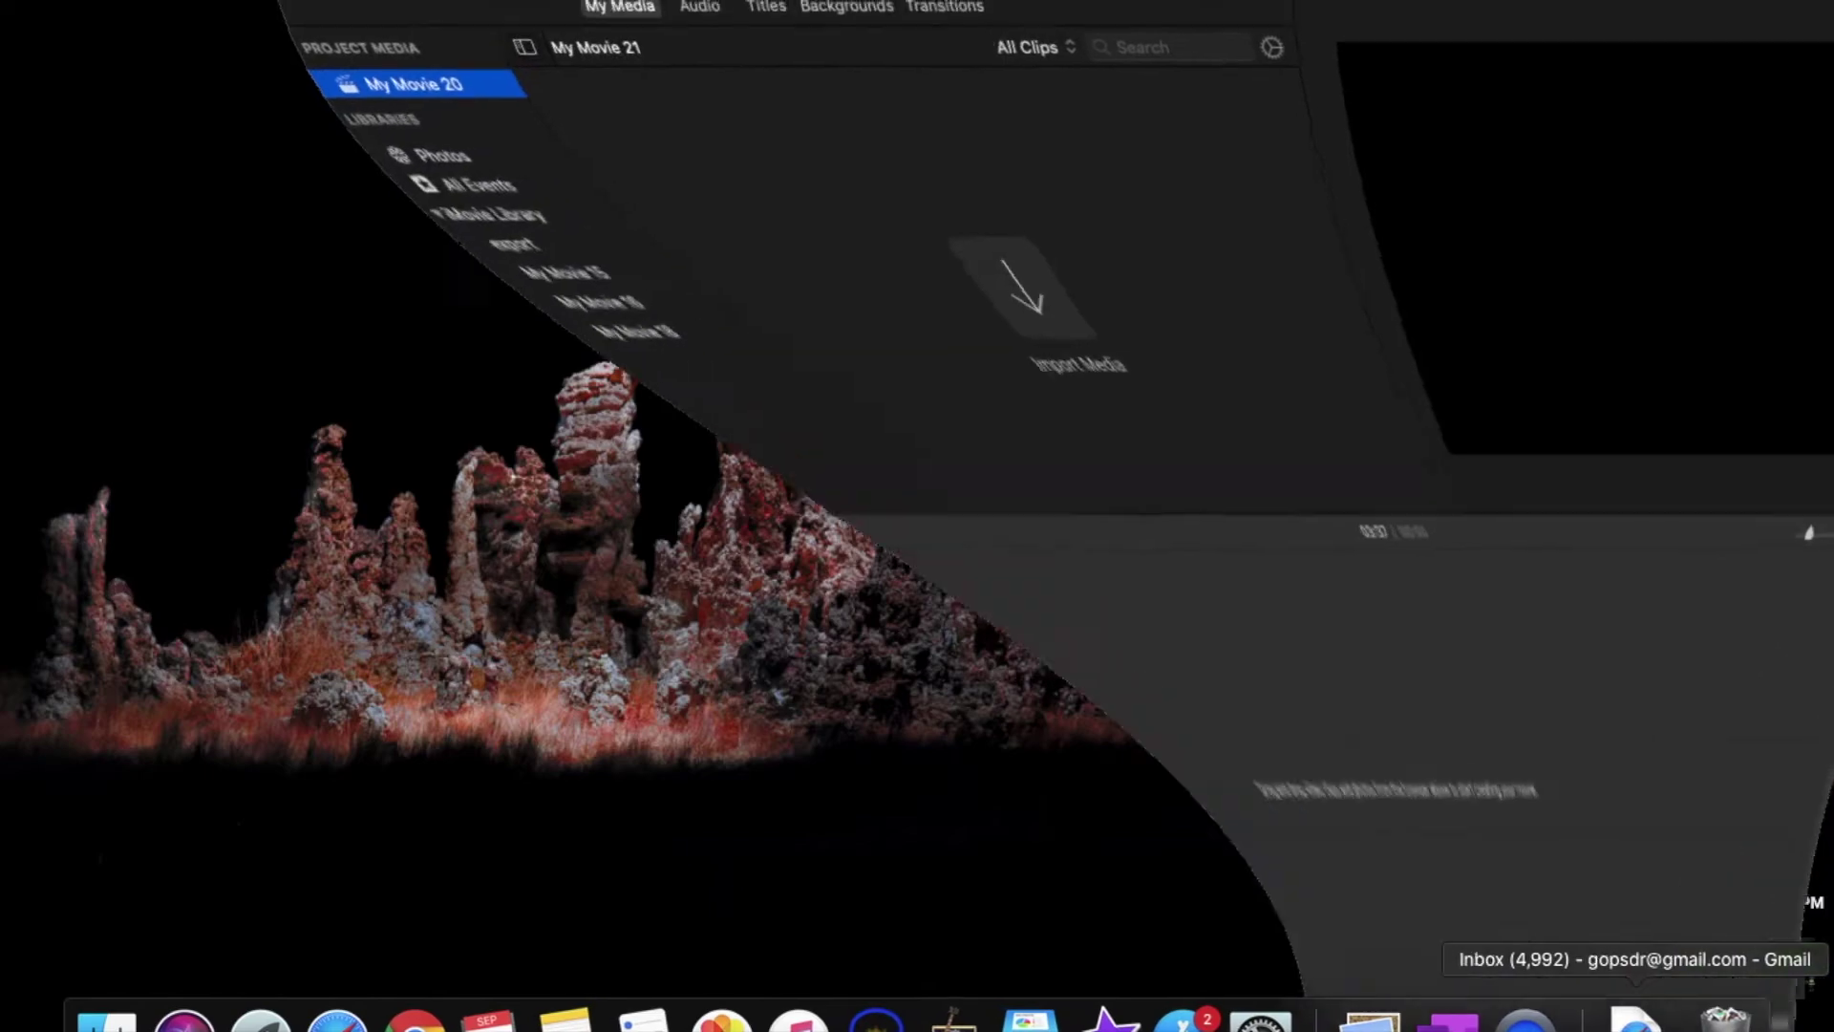
Step: Add the green countdown recording, then the rock-formation video, to the My Movie 21 timeline
drag(696, 20, 633, 23)
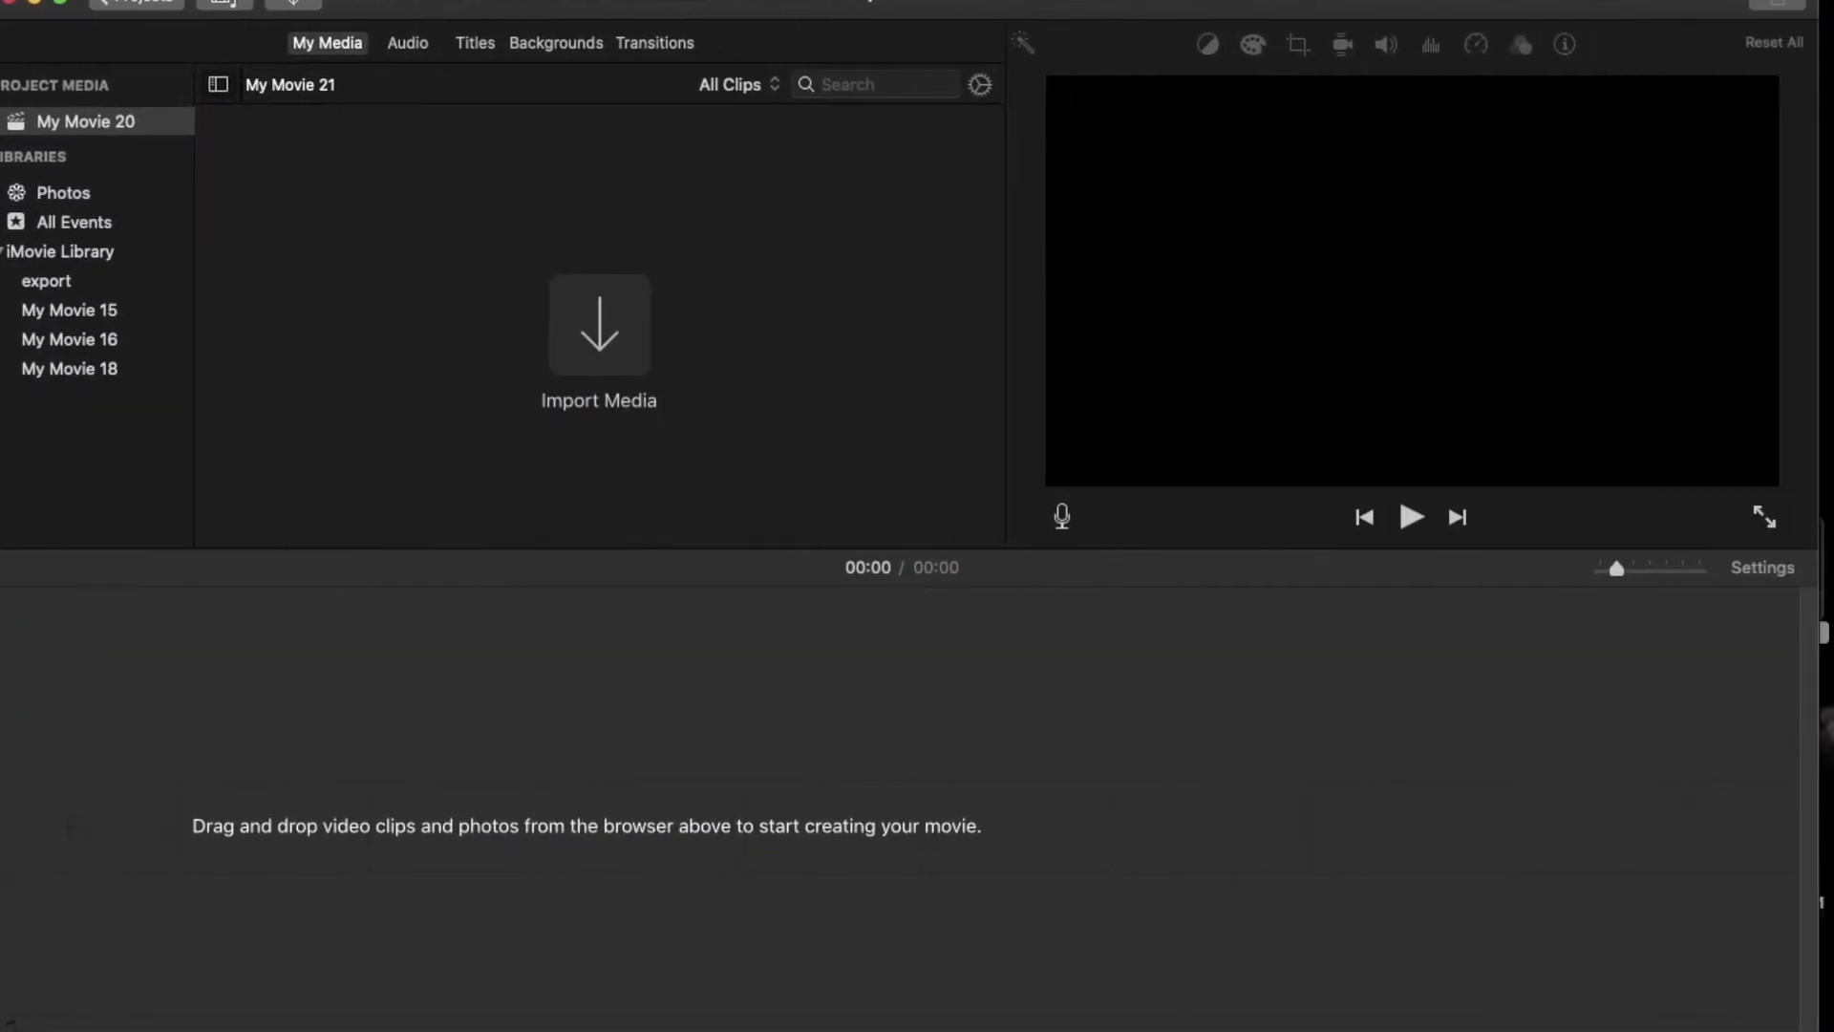
drag(834, 12, 642, 10)
drag(1772, 702, 1081, 765)
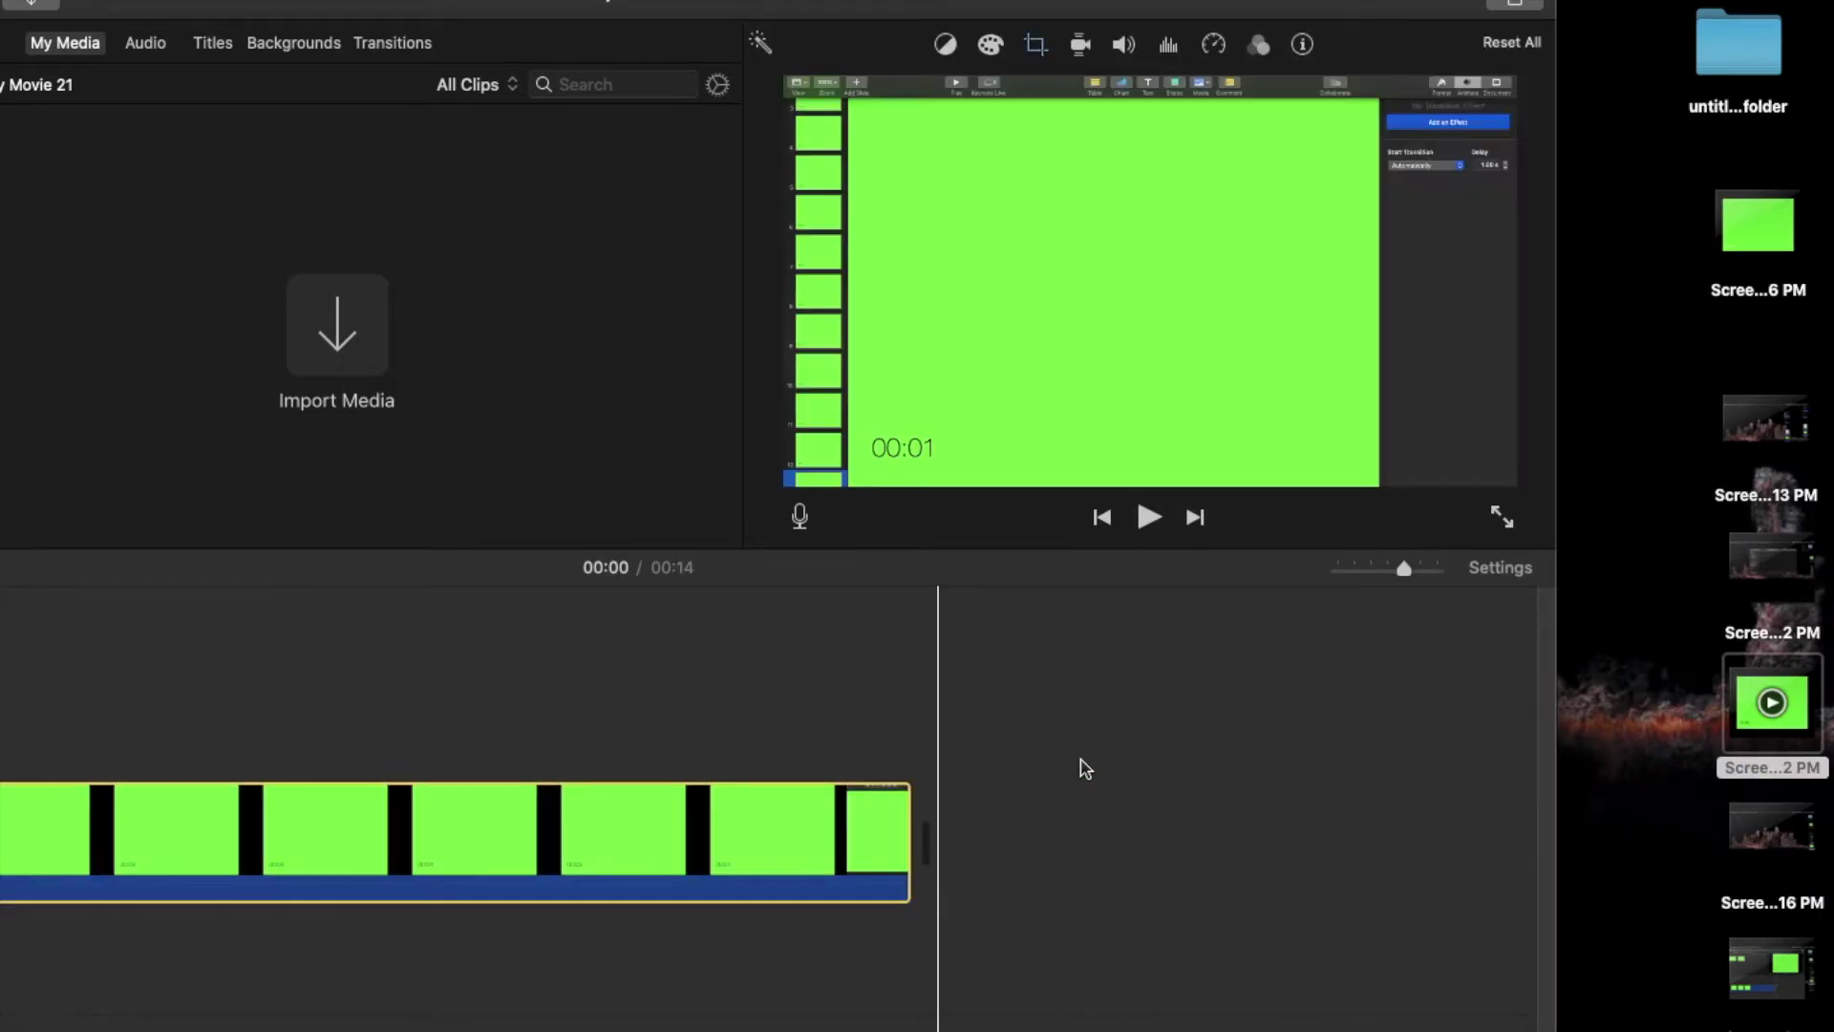
click(1805, 838)
drag(1808, 839, 1213, 854)
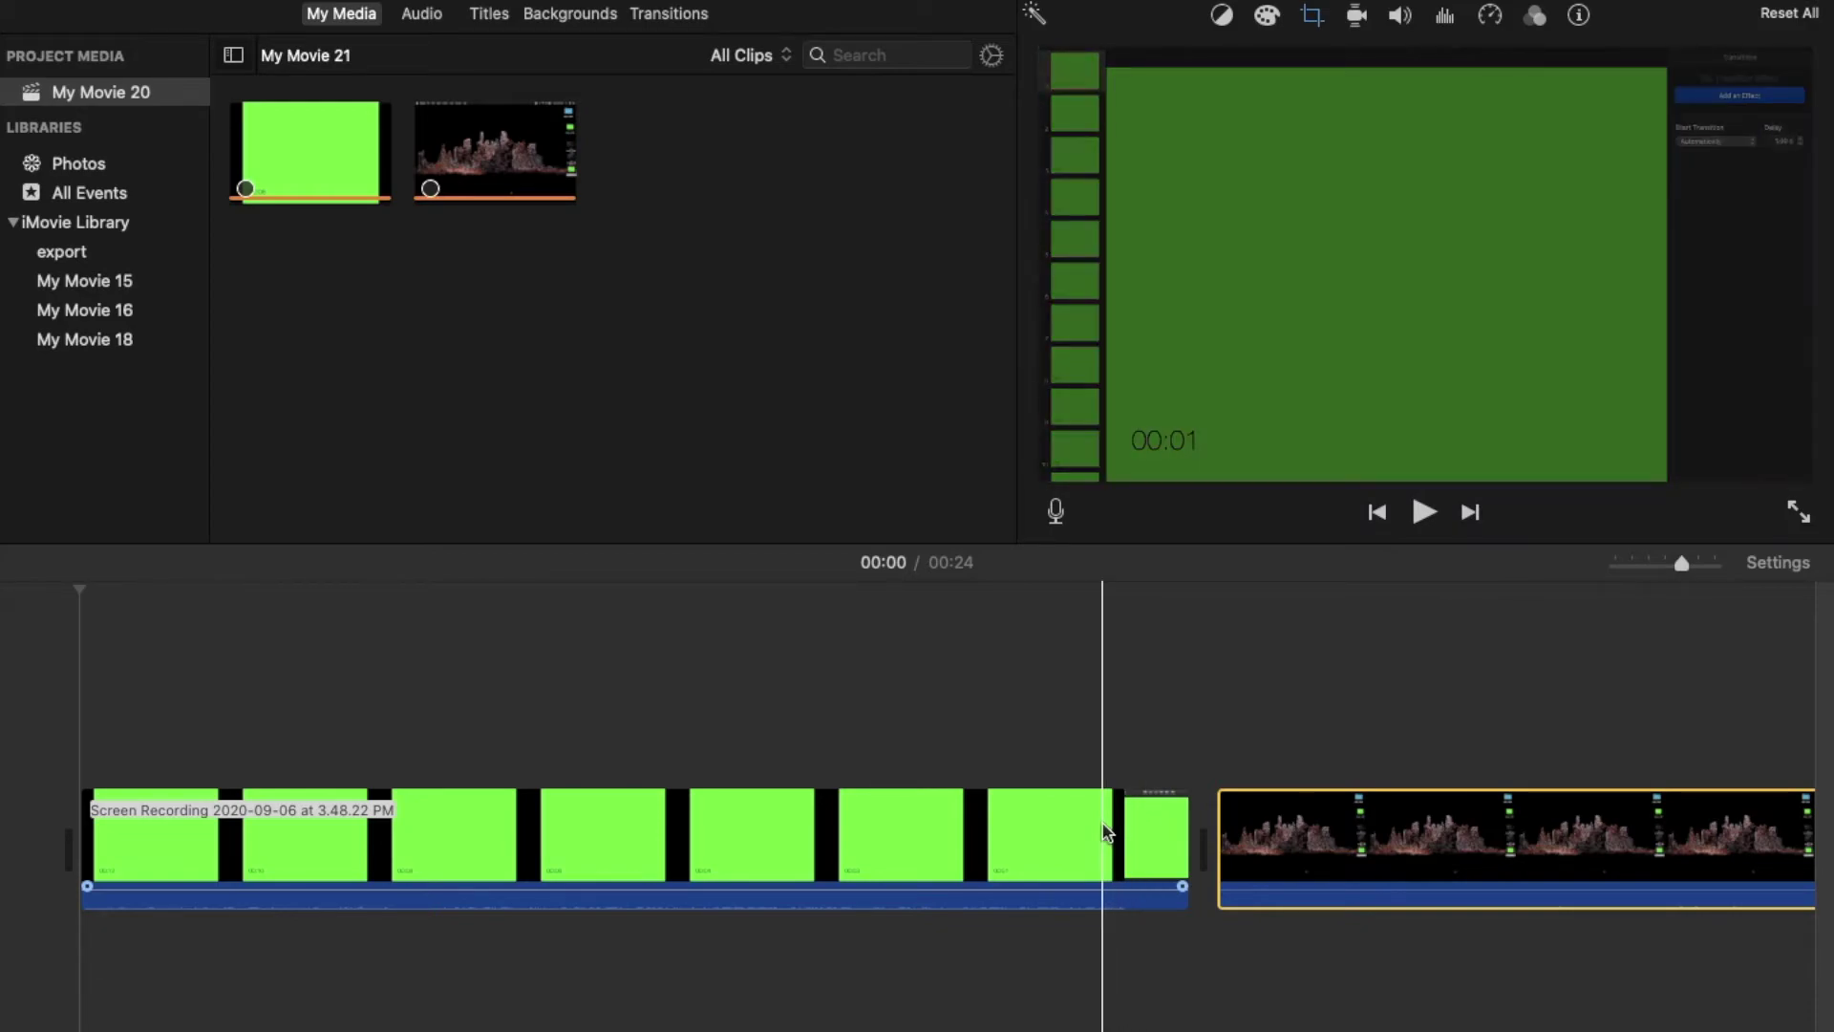
Step: Split the green clip near its end and delete the short trailing piece
click(1073, 834)
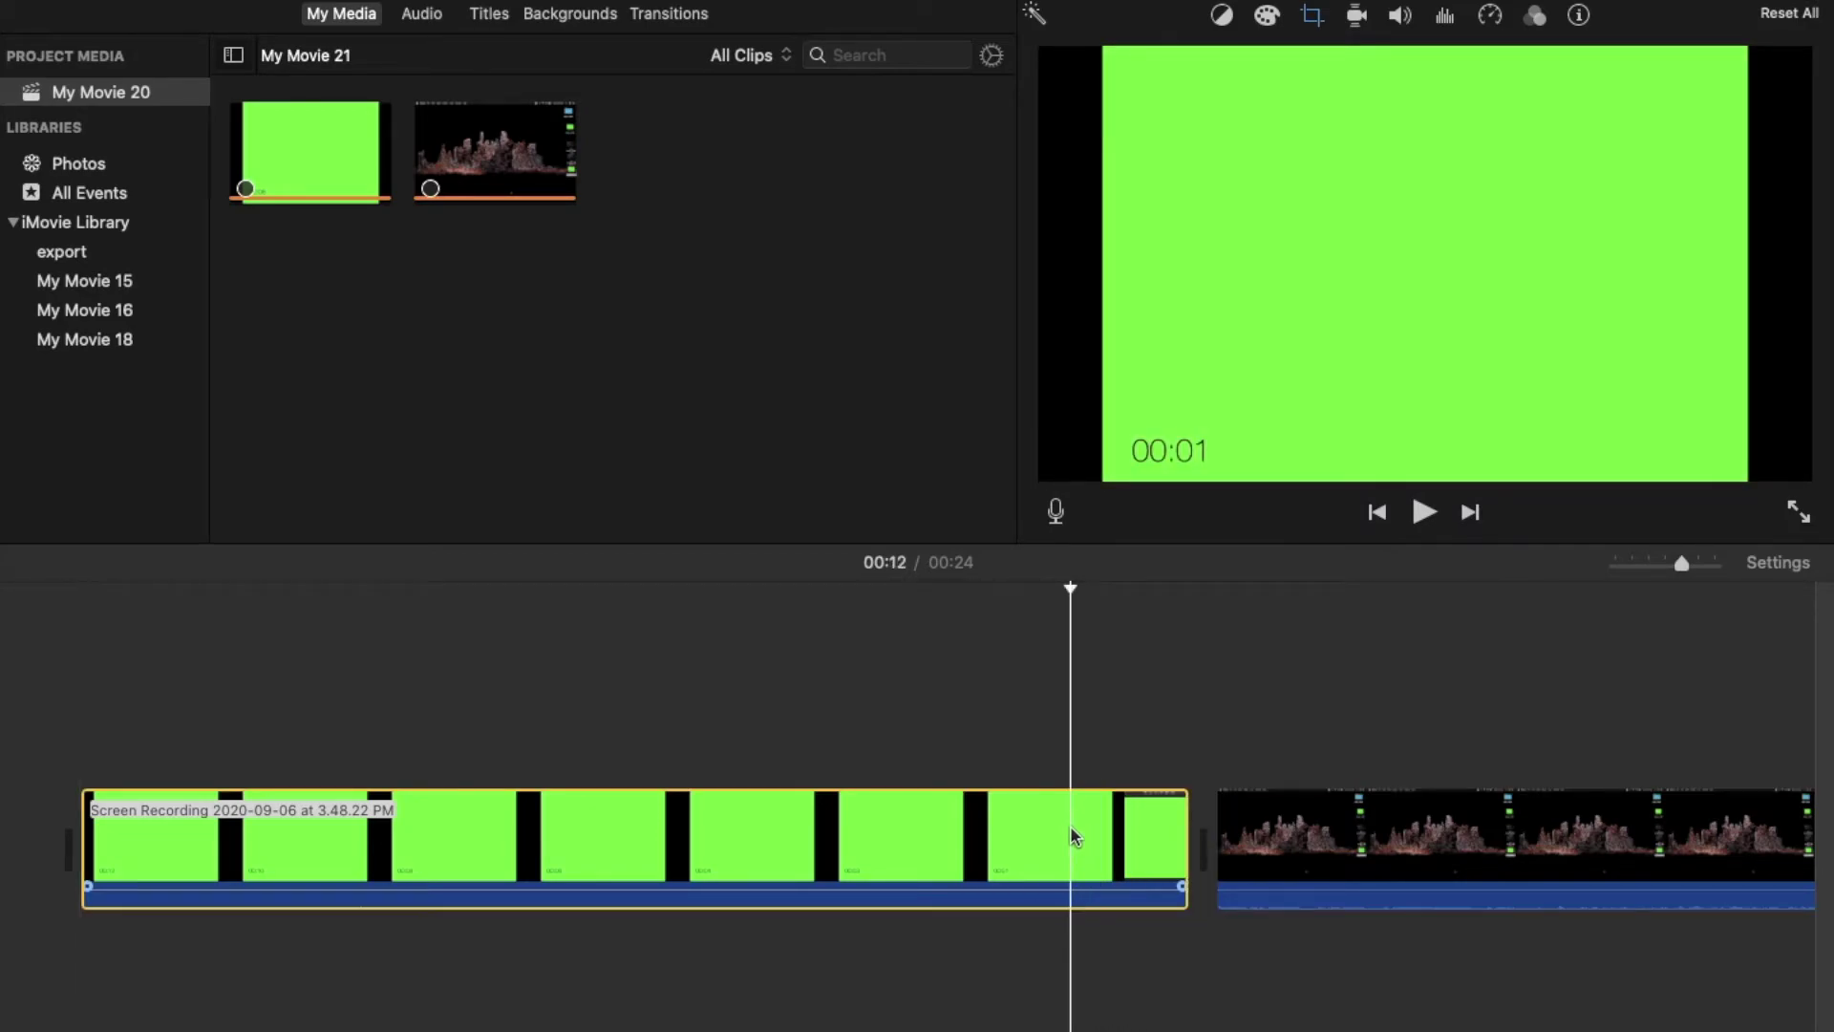
key(super+b)
key(Delete)
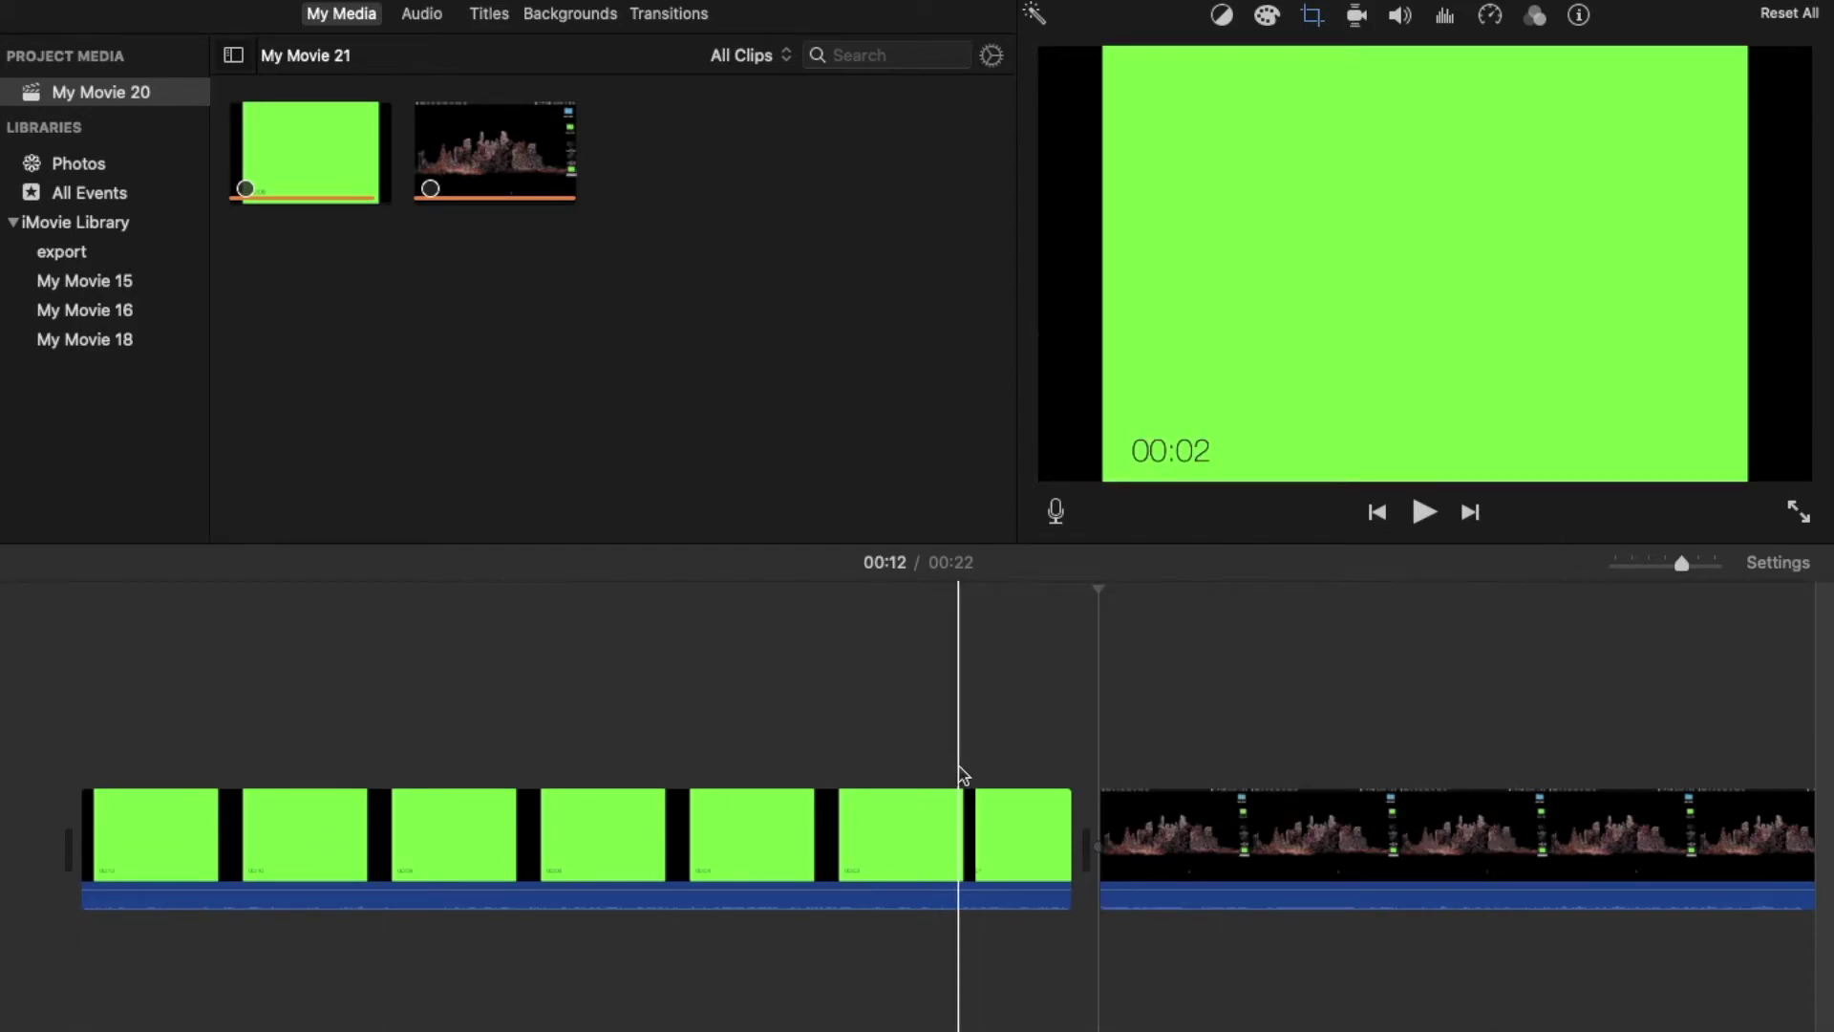
Step: Place the green countdown clip above the rock-formation clip as an overlay
drag(576, 833, 499, 807)
click(668, 831)
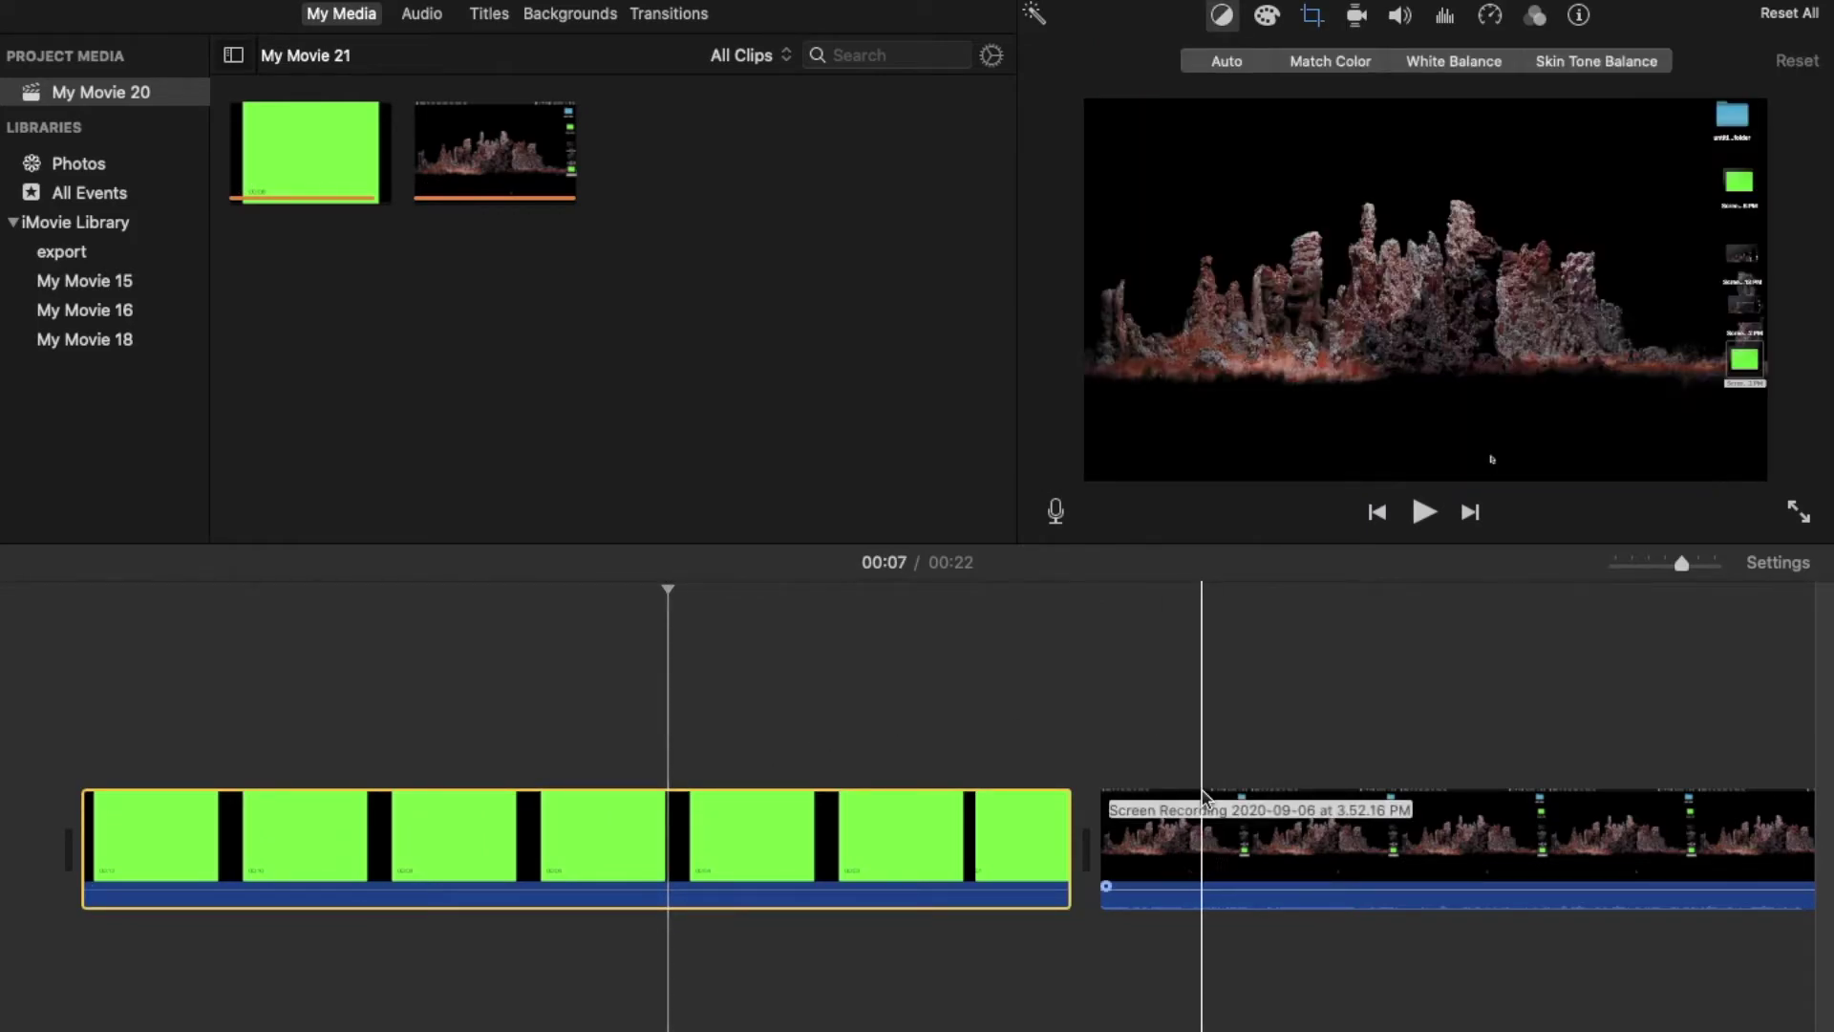
click(1158, 829)
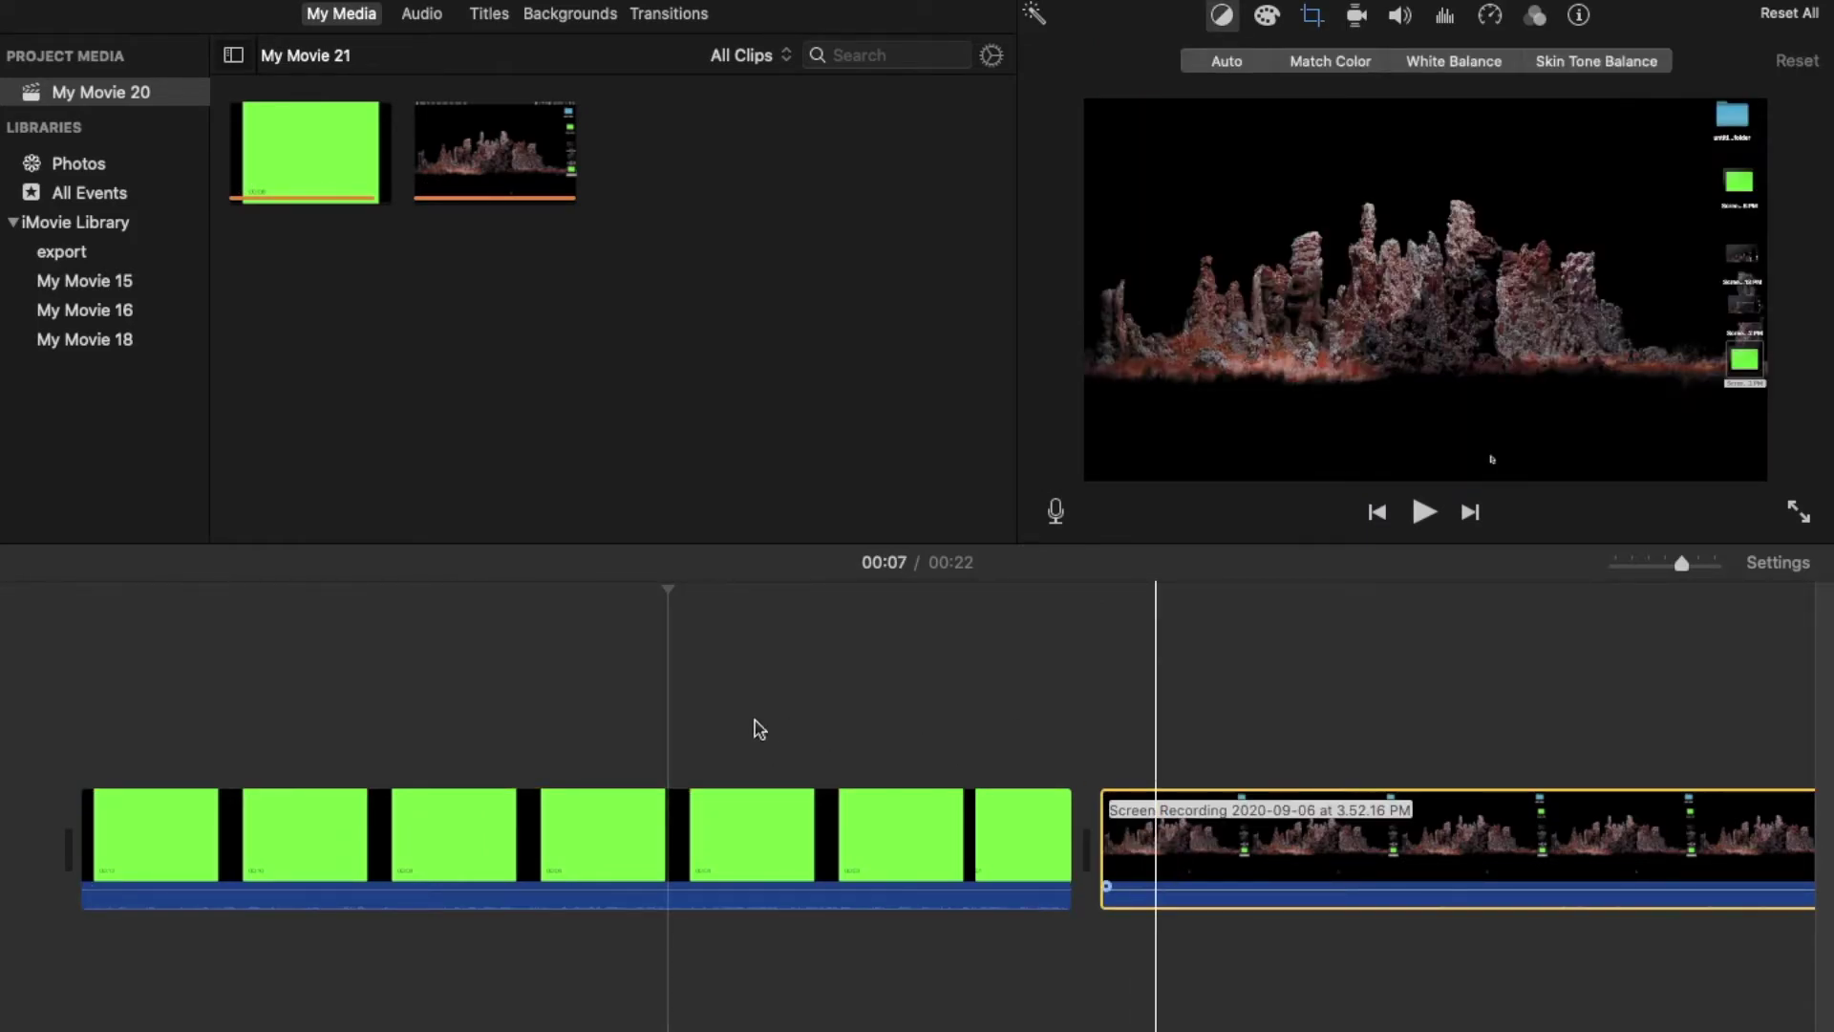
click(312, 782)
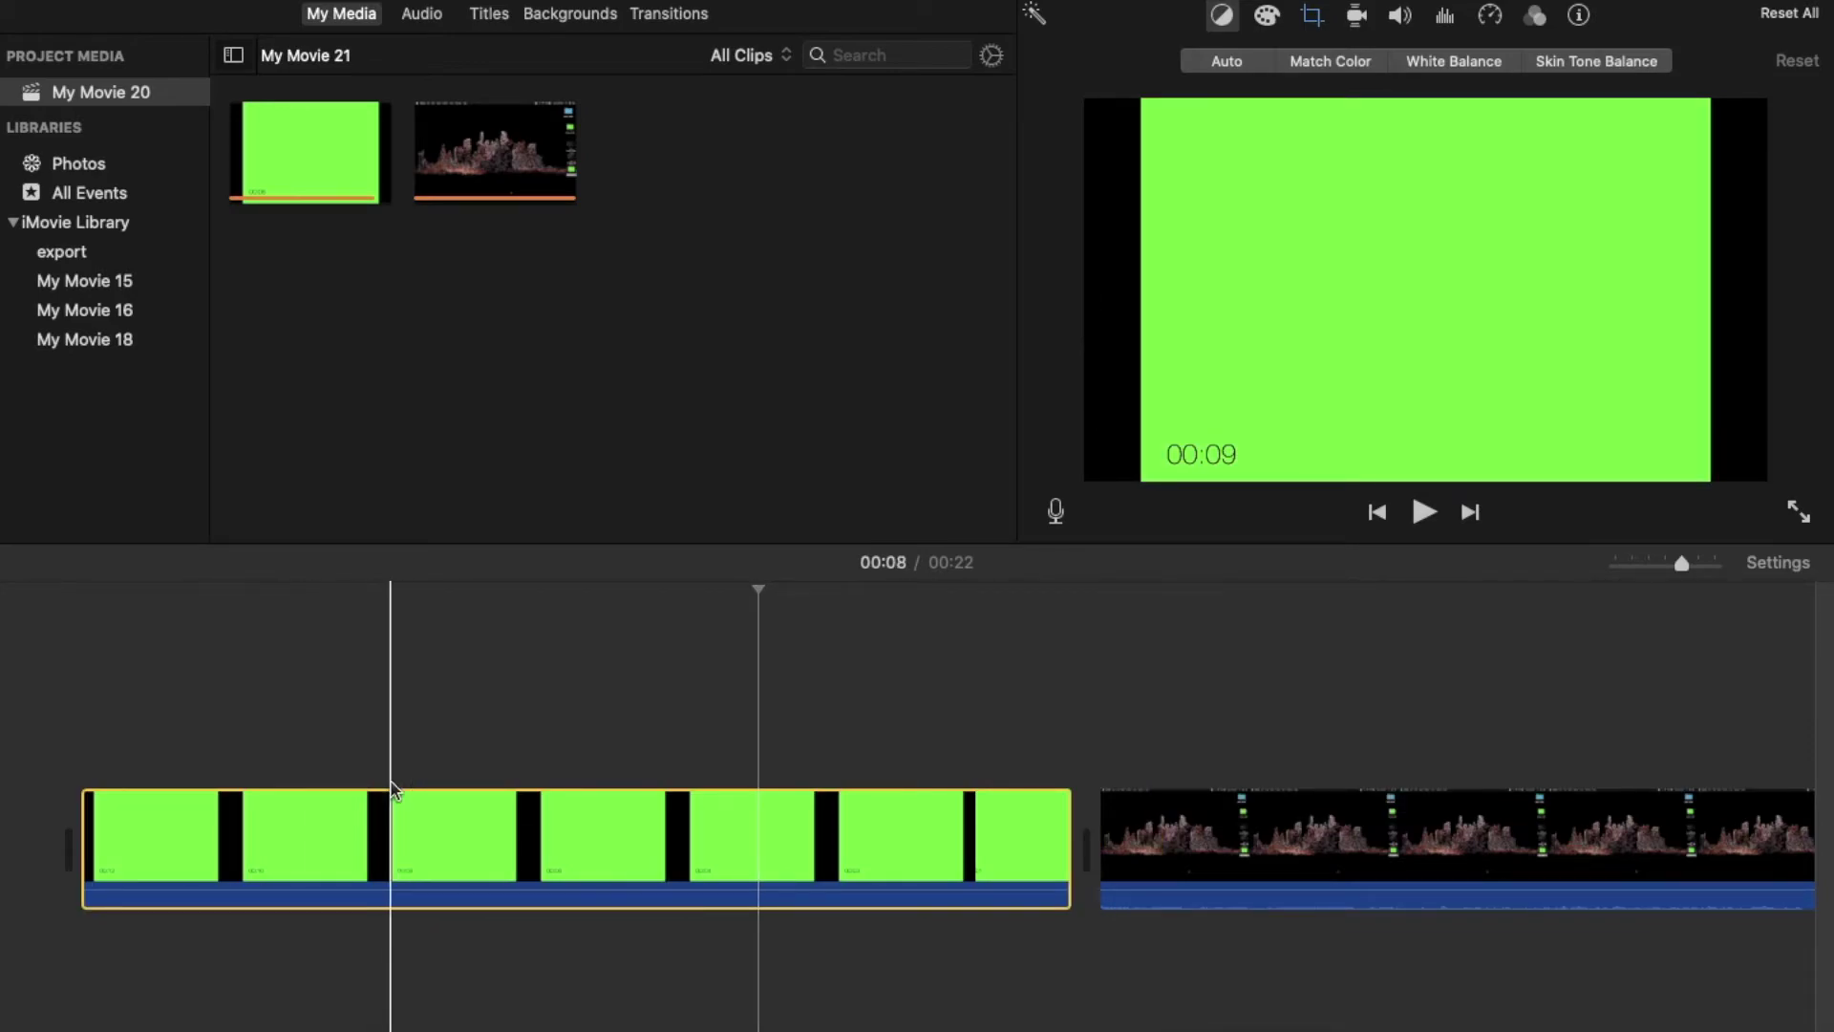
drag(392, 781, 319, 693)
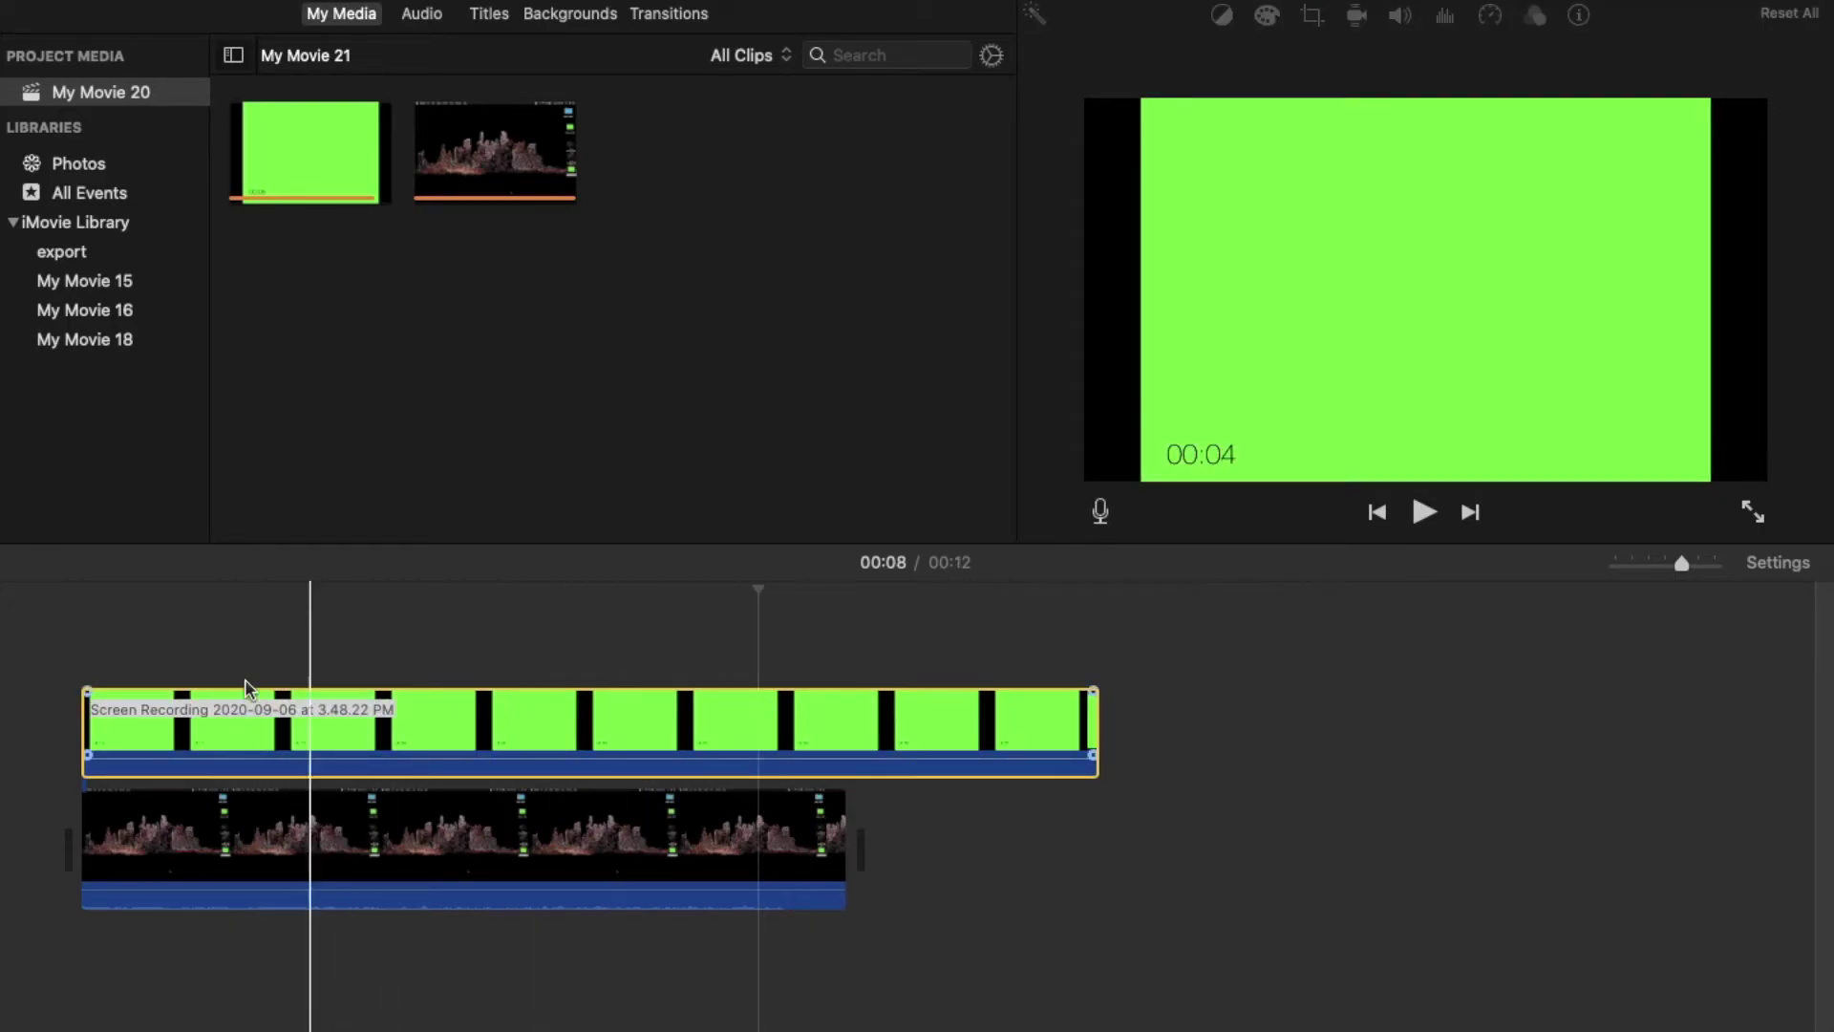
Step: Select the rock-formation clip and bring up its speed settings
click(680, 877)
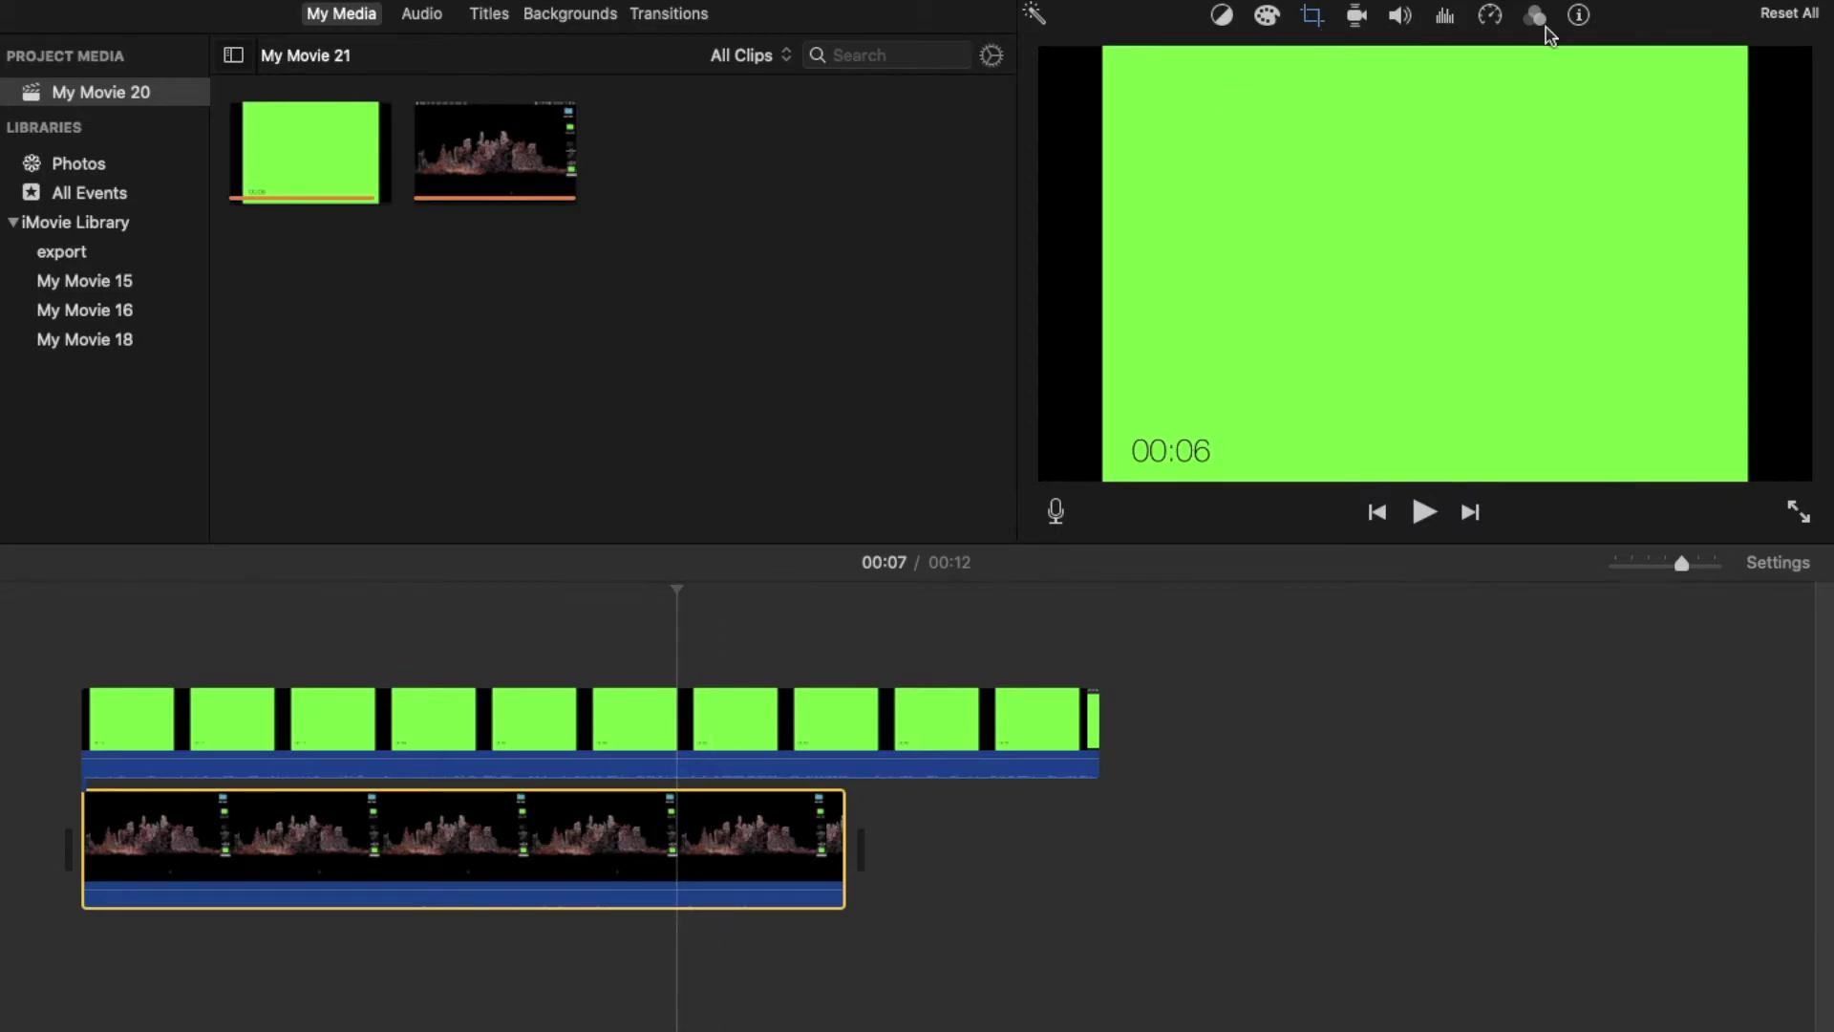
click(1490, 21)
Step: Set the rock clip's speed to Slow and split it where the countdown overlay ends
click(1213, 65)
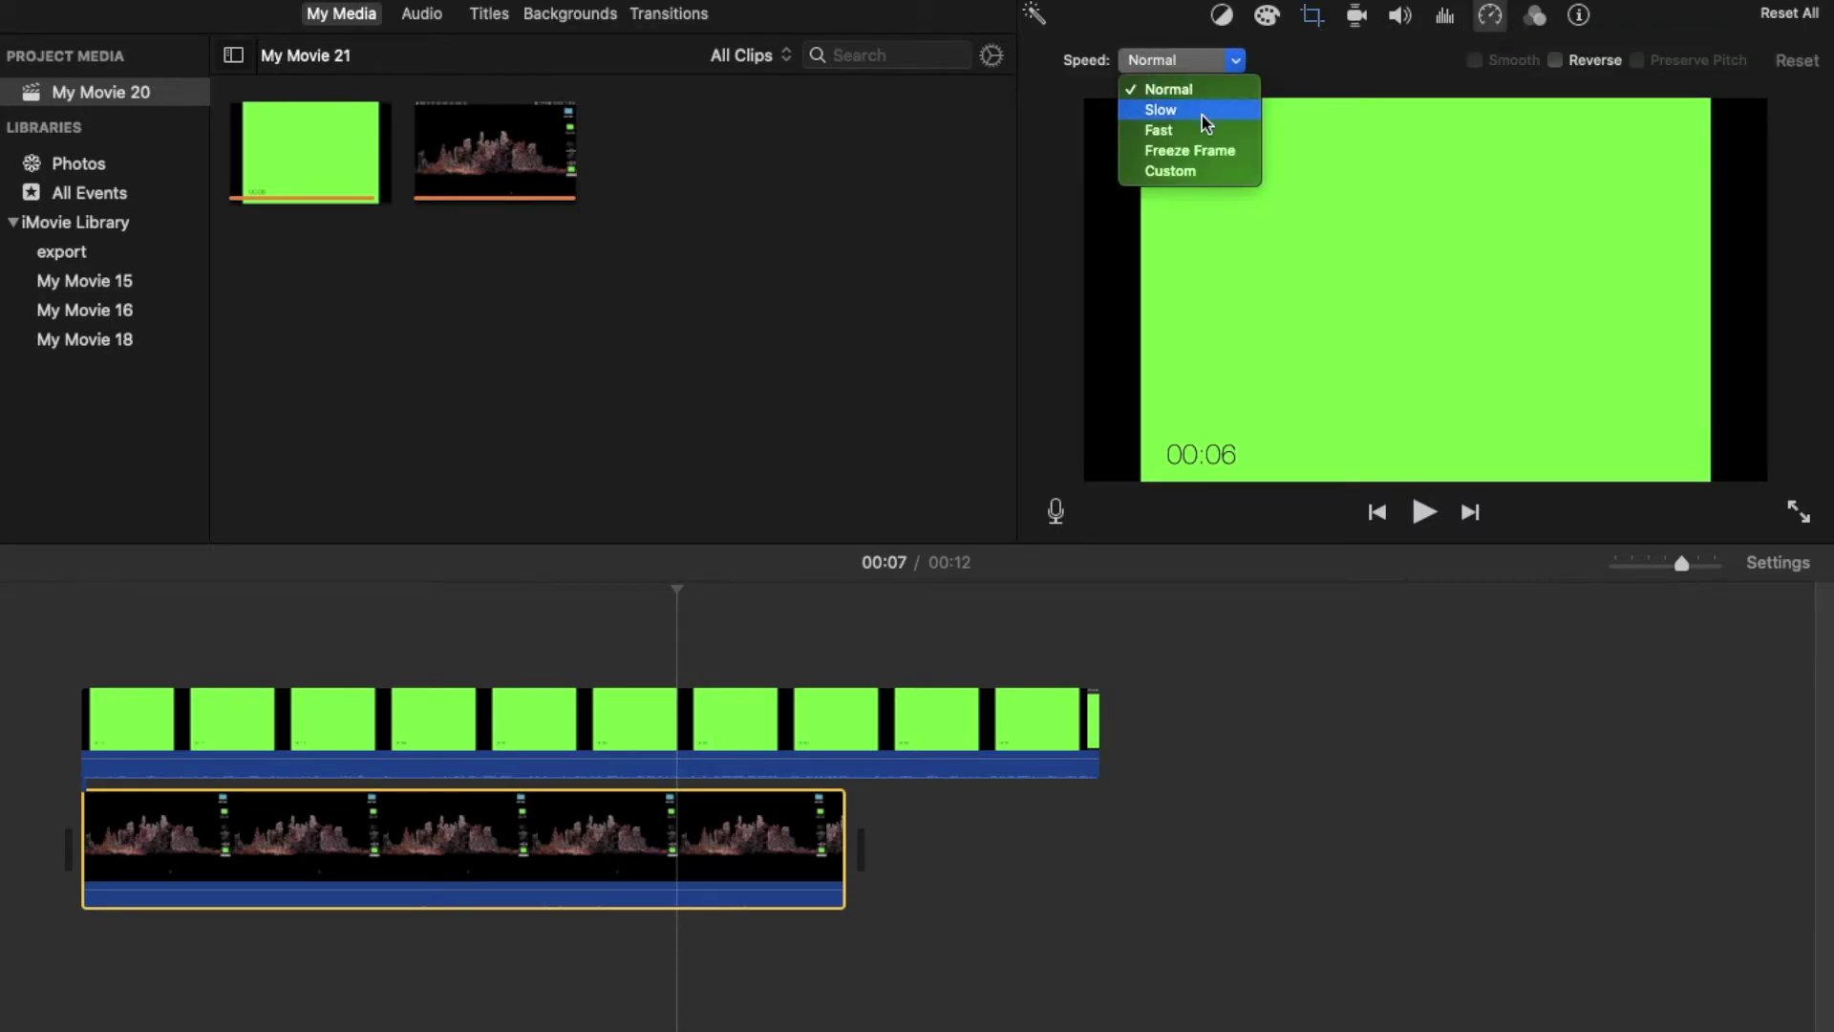
click(1202, 113)
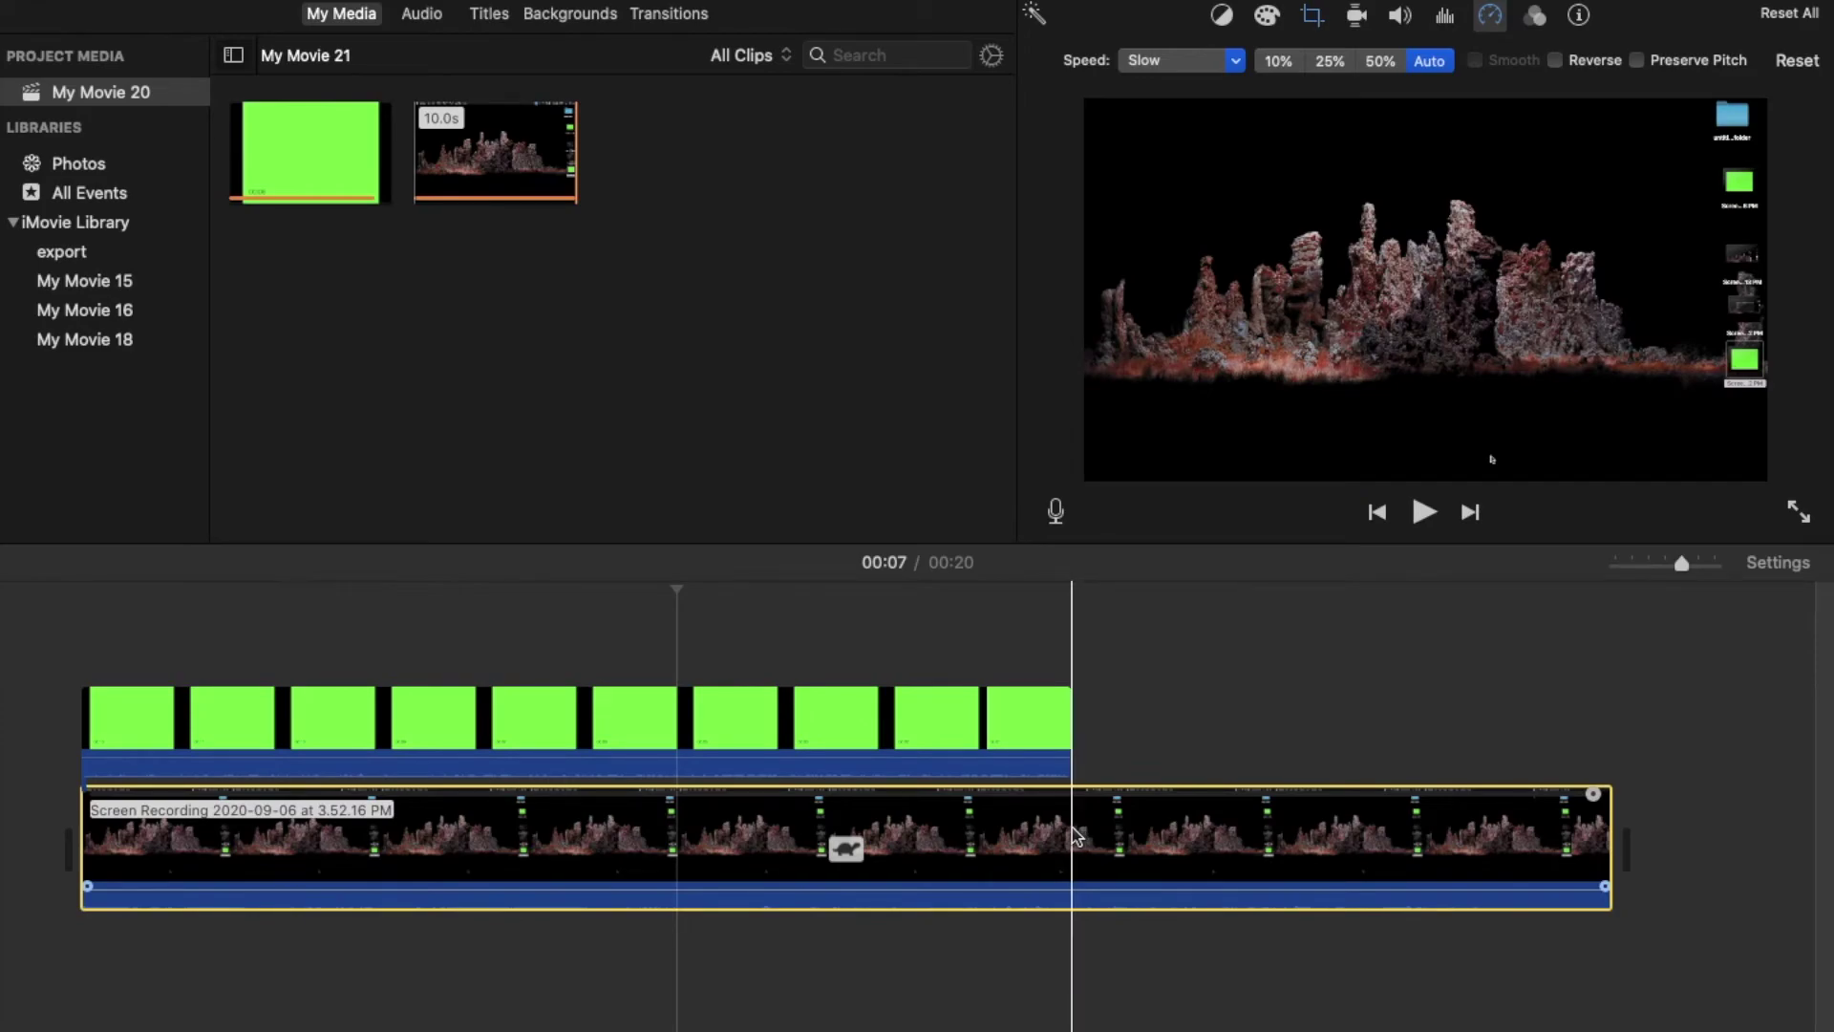
key(super+b)
Step: Delete the leftover rock footage and extend the green clip's end slightly
click(1076, 837)
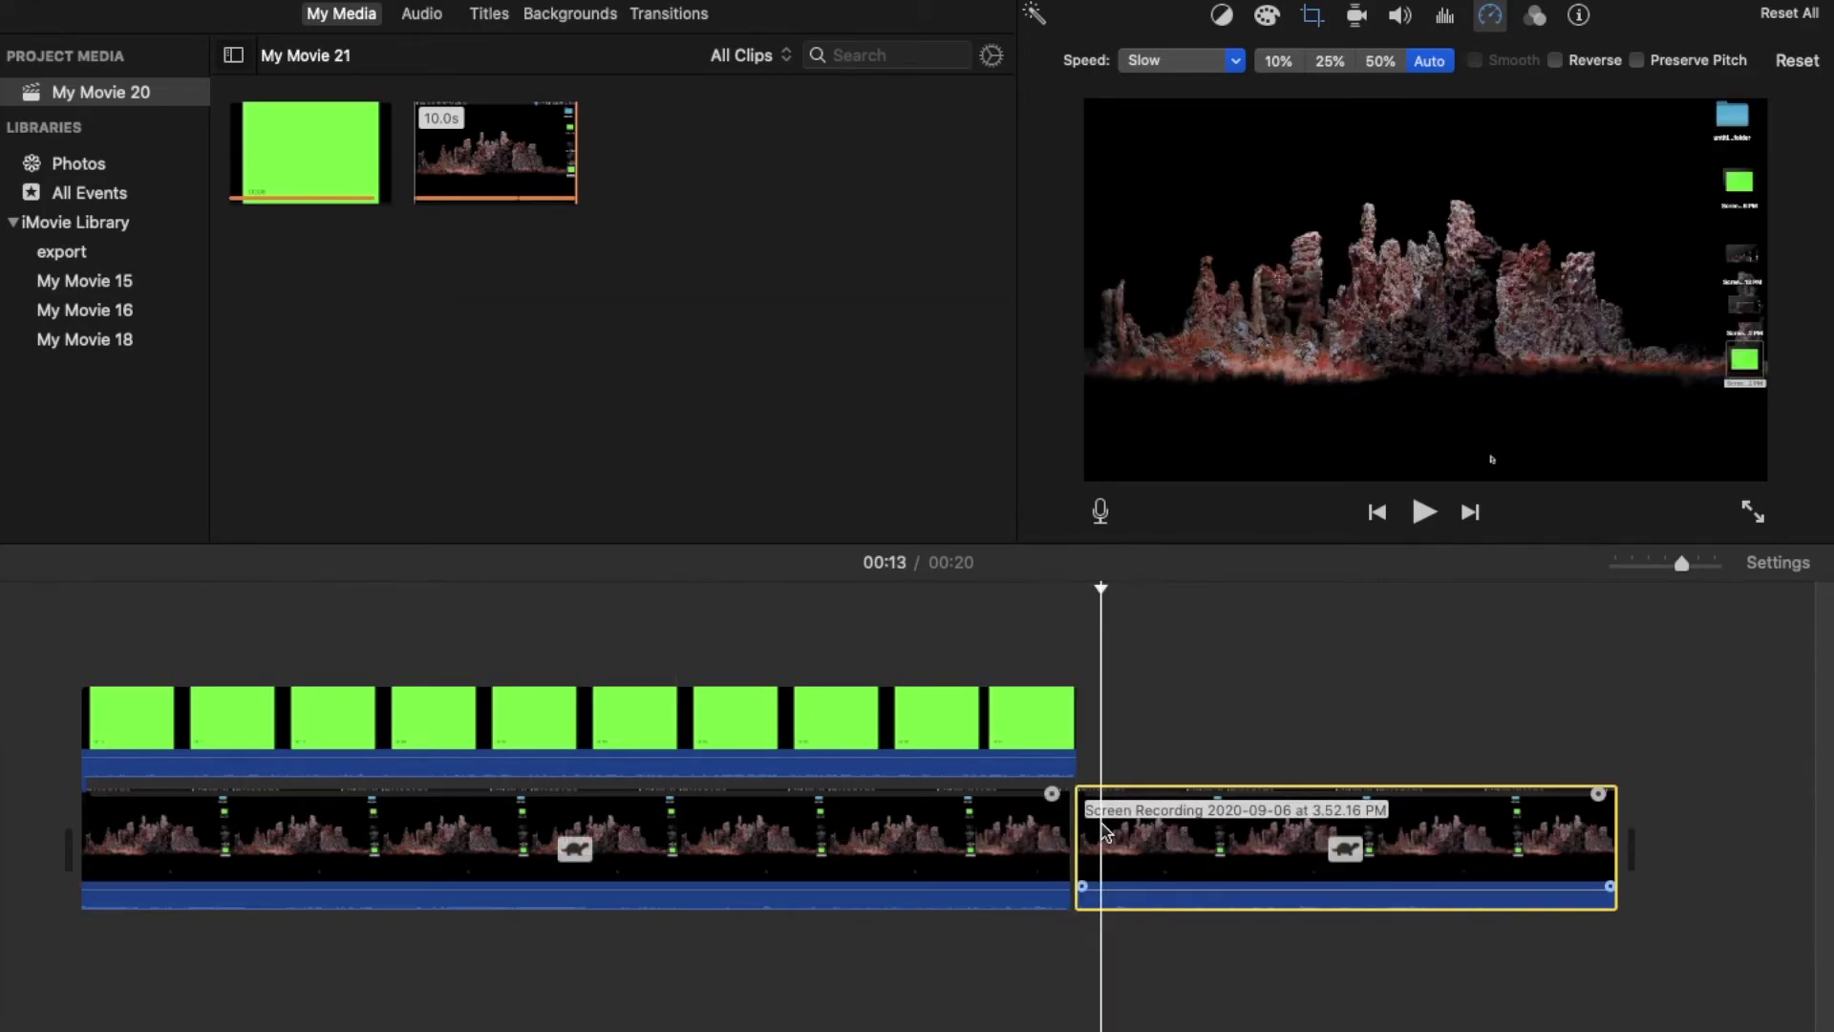
key(Delete)
drag(1071, 695, 1098, 696)
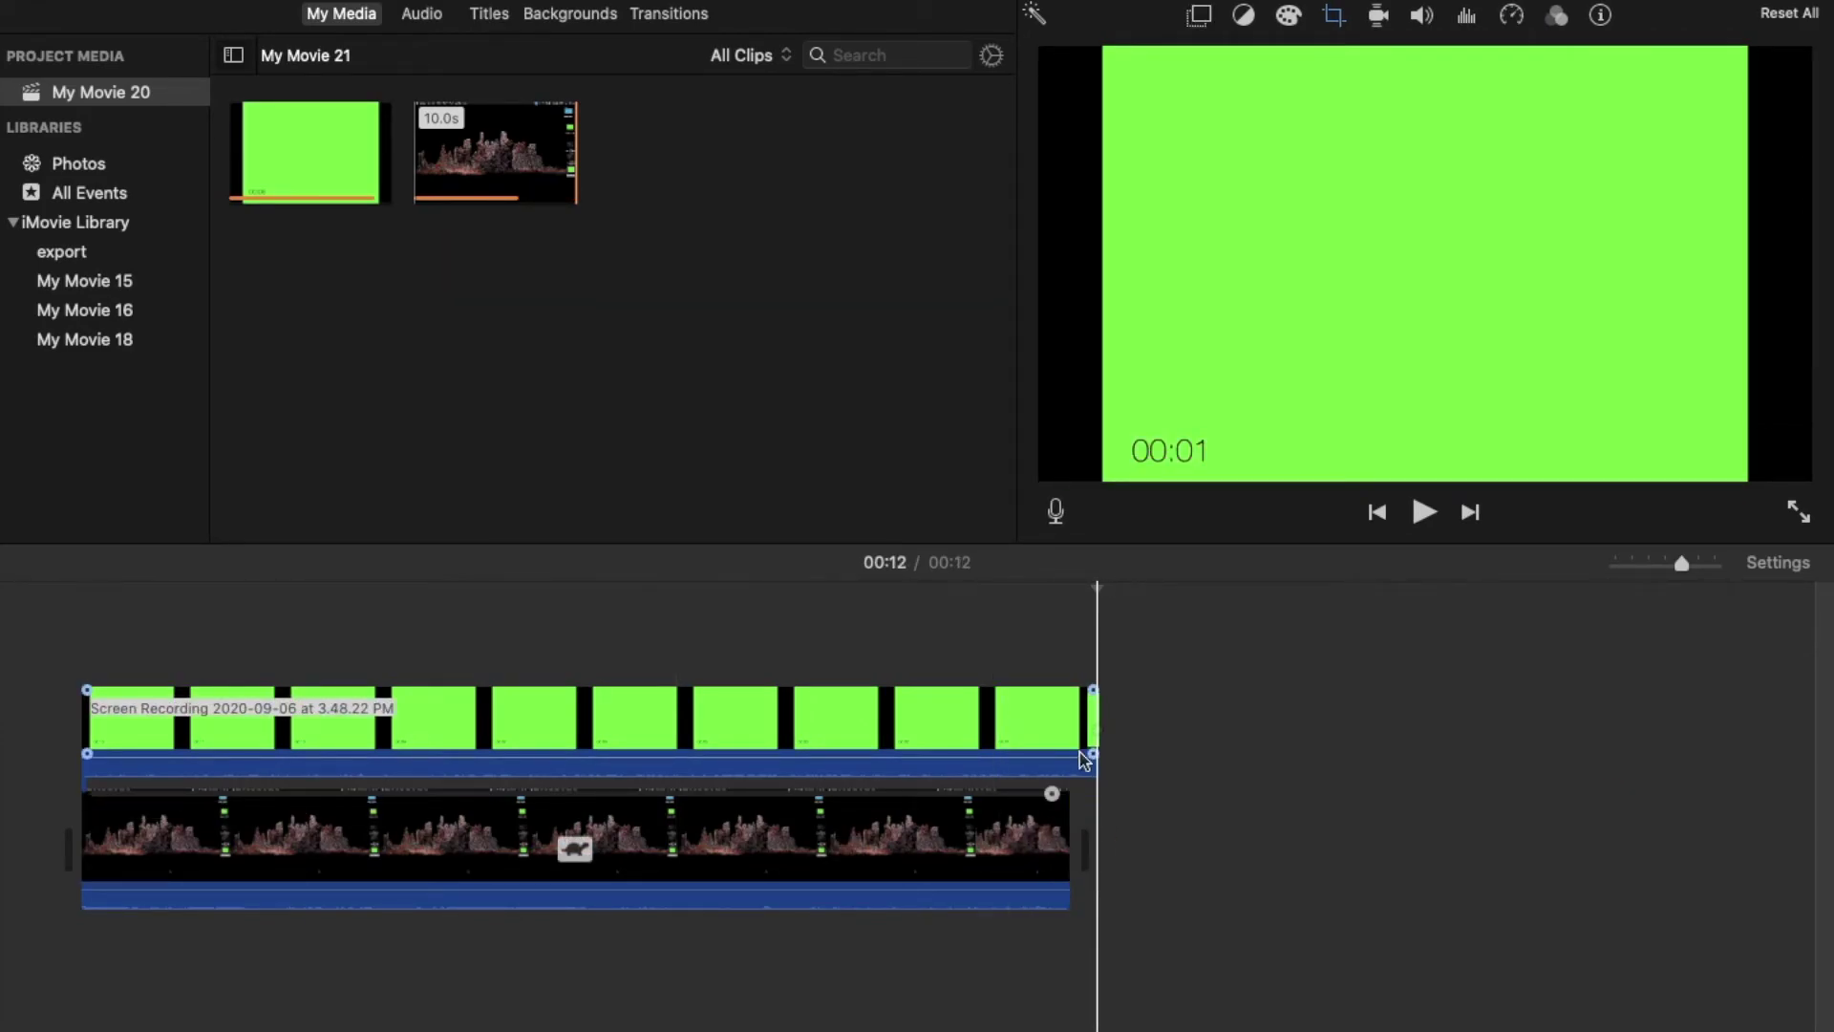
click(175, 739)
Step: Crop the green clip by pulling the top-left and top-right frame corners inward, then apply
click(1328, 21)
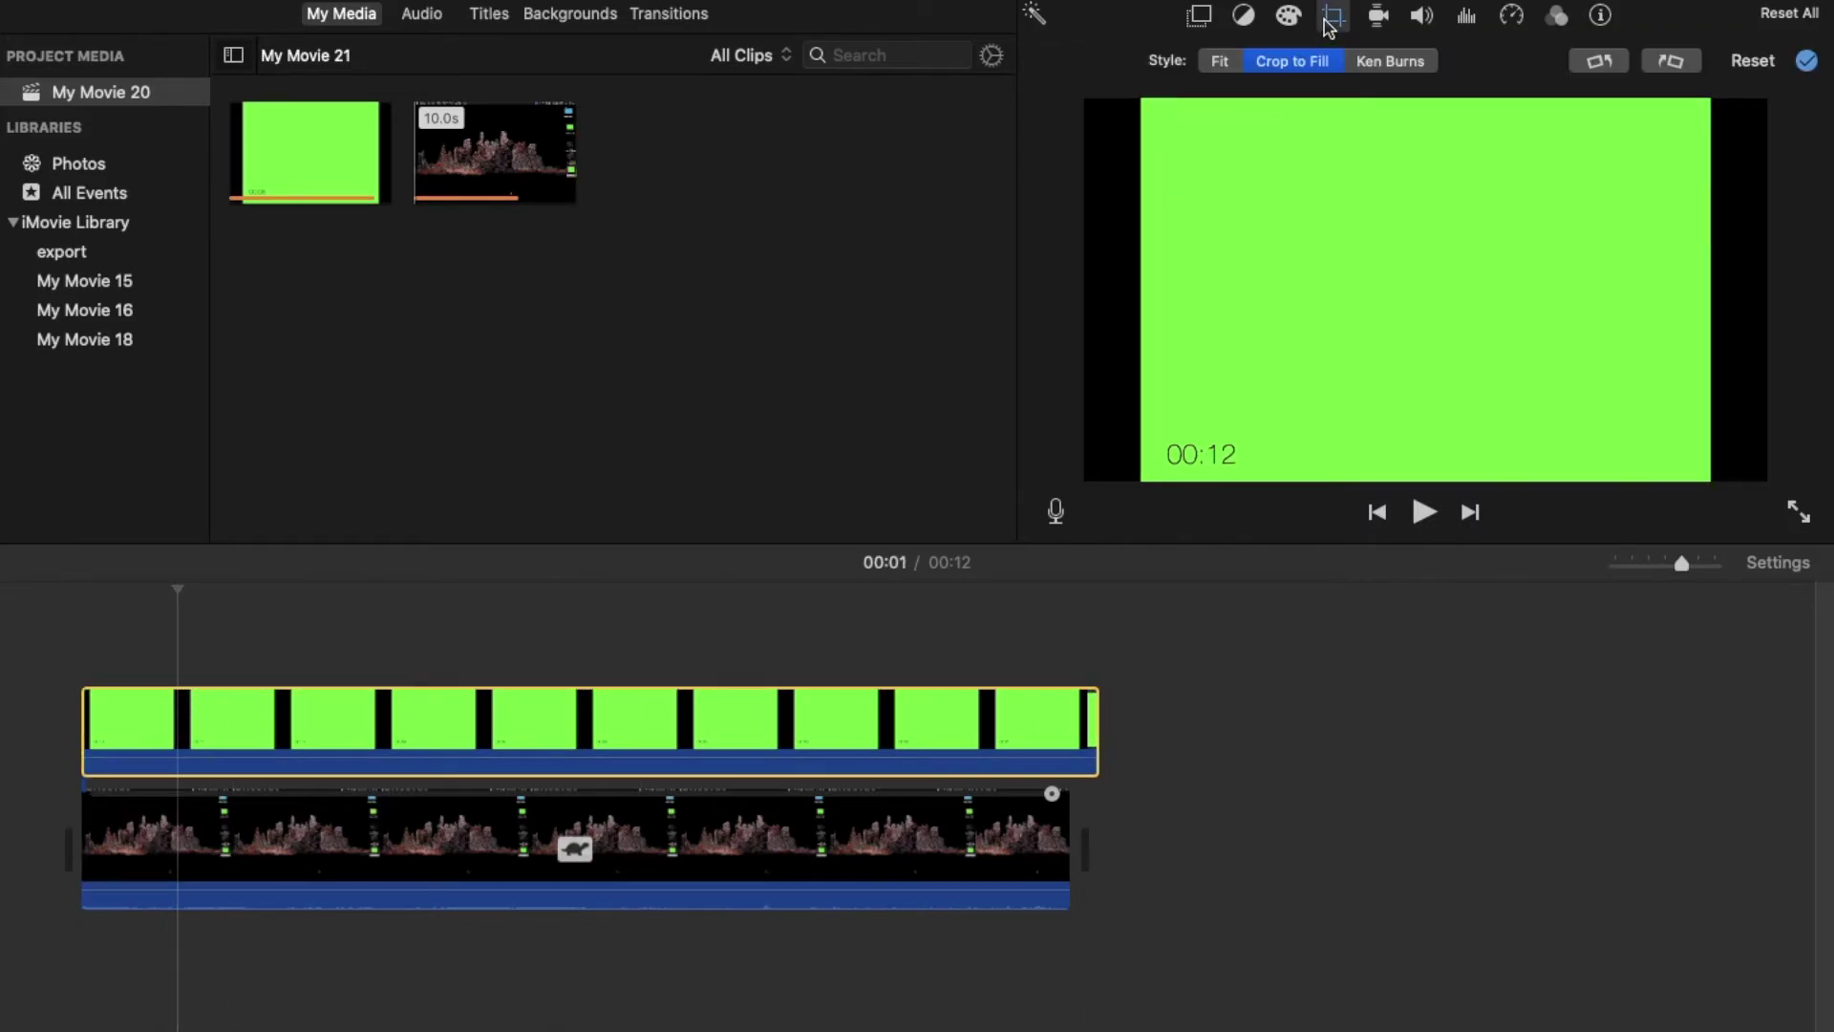
drag(1115, 121, 1173, 169)
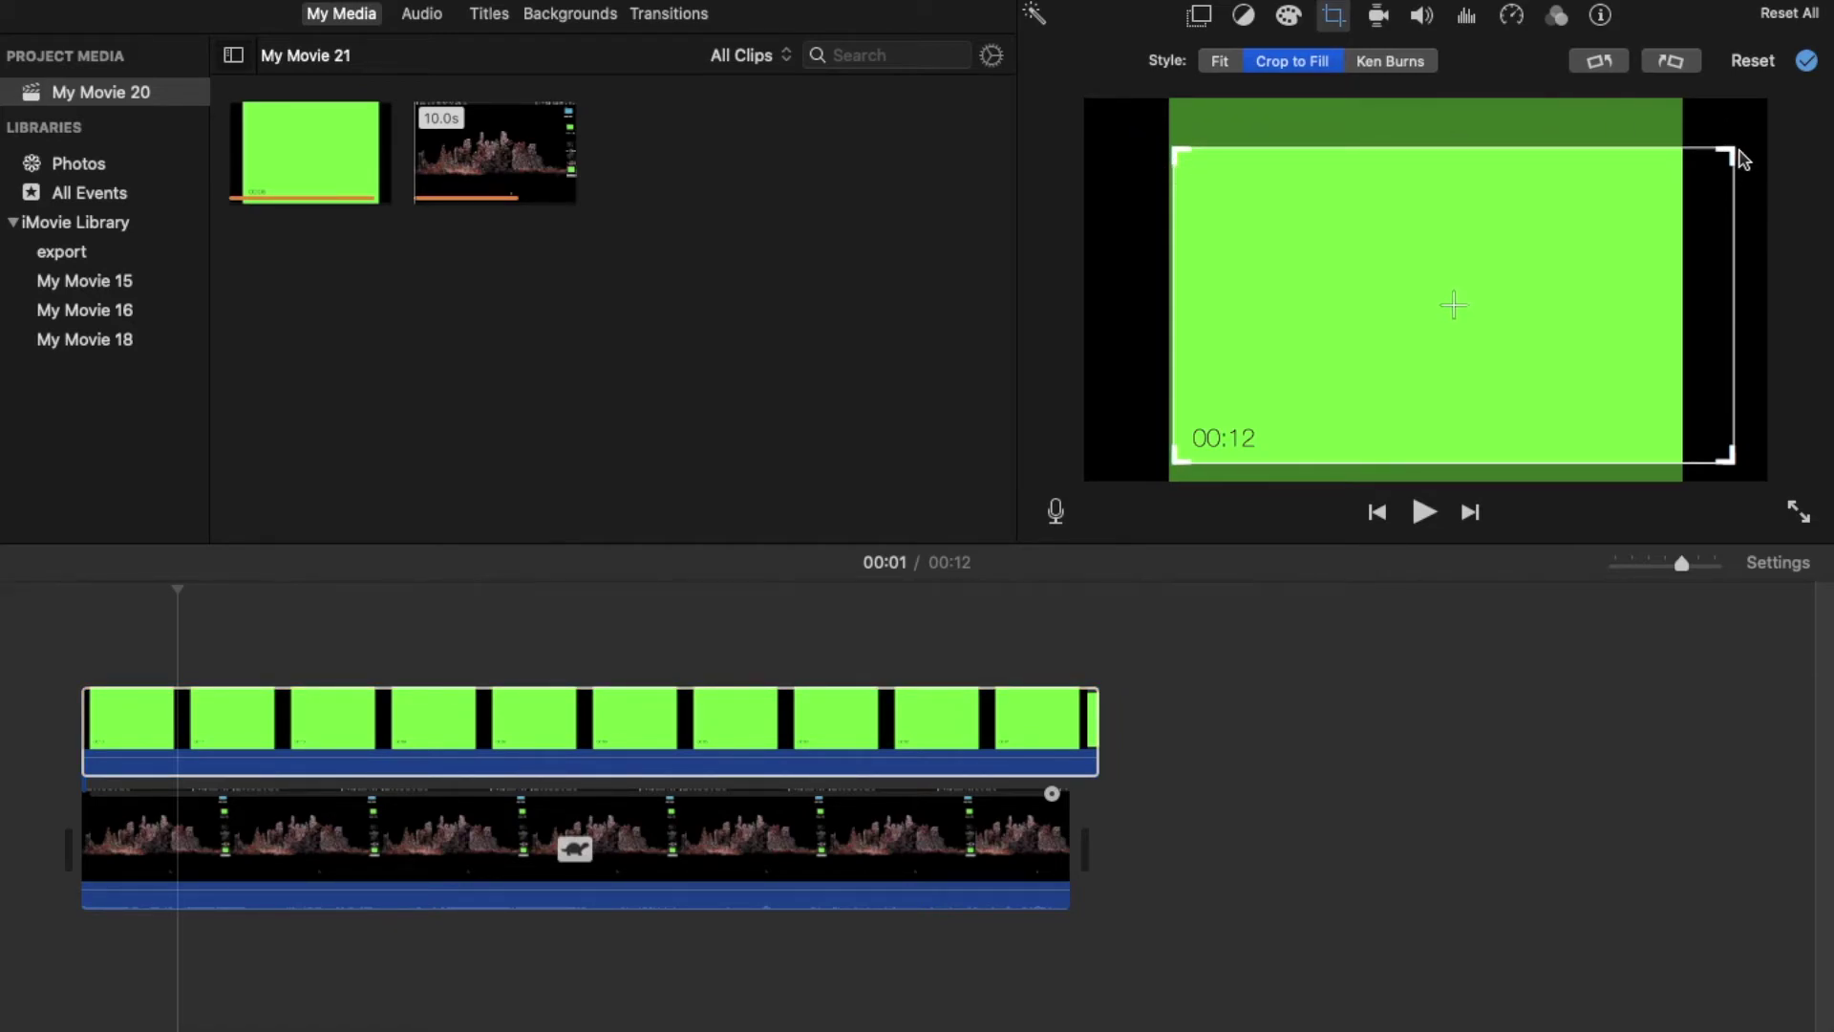
drag(1727, 153, 1667, 191)
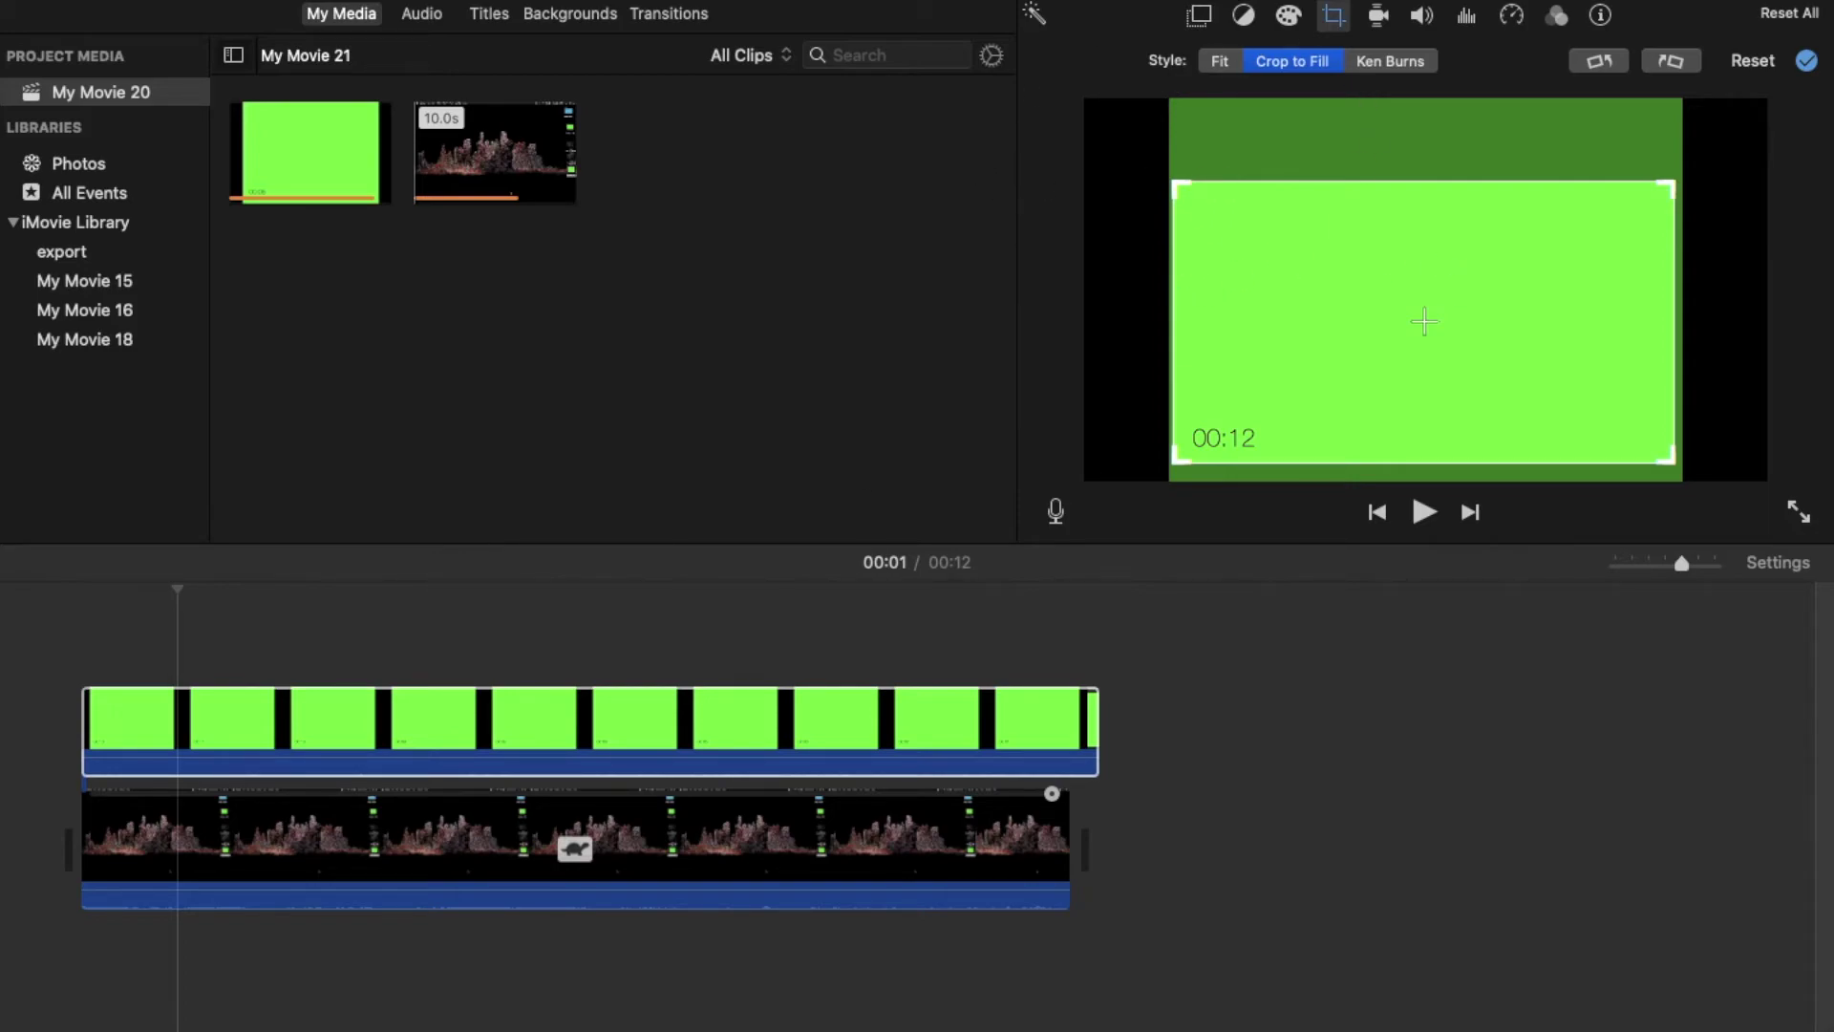
click(1257, 802)
Step: Preview the cropped green clip around 00:10, then return to the project start
click(597, 721)
click(880, 717)
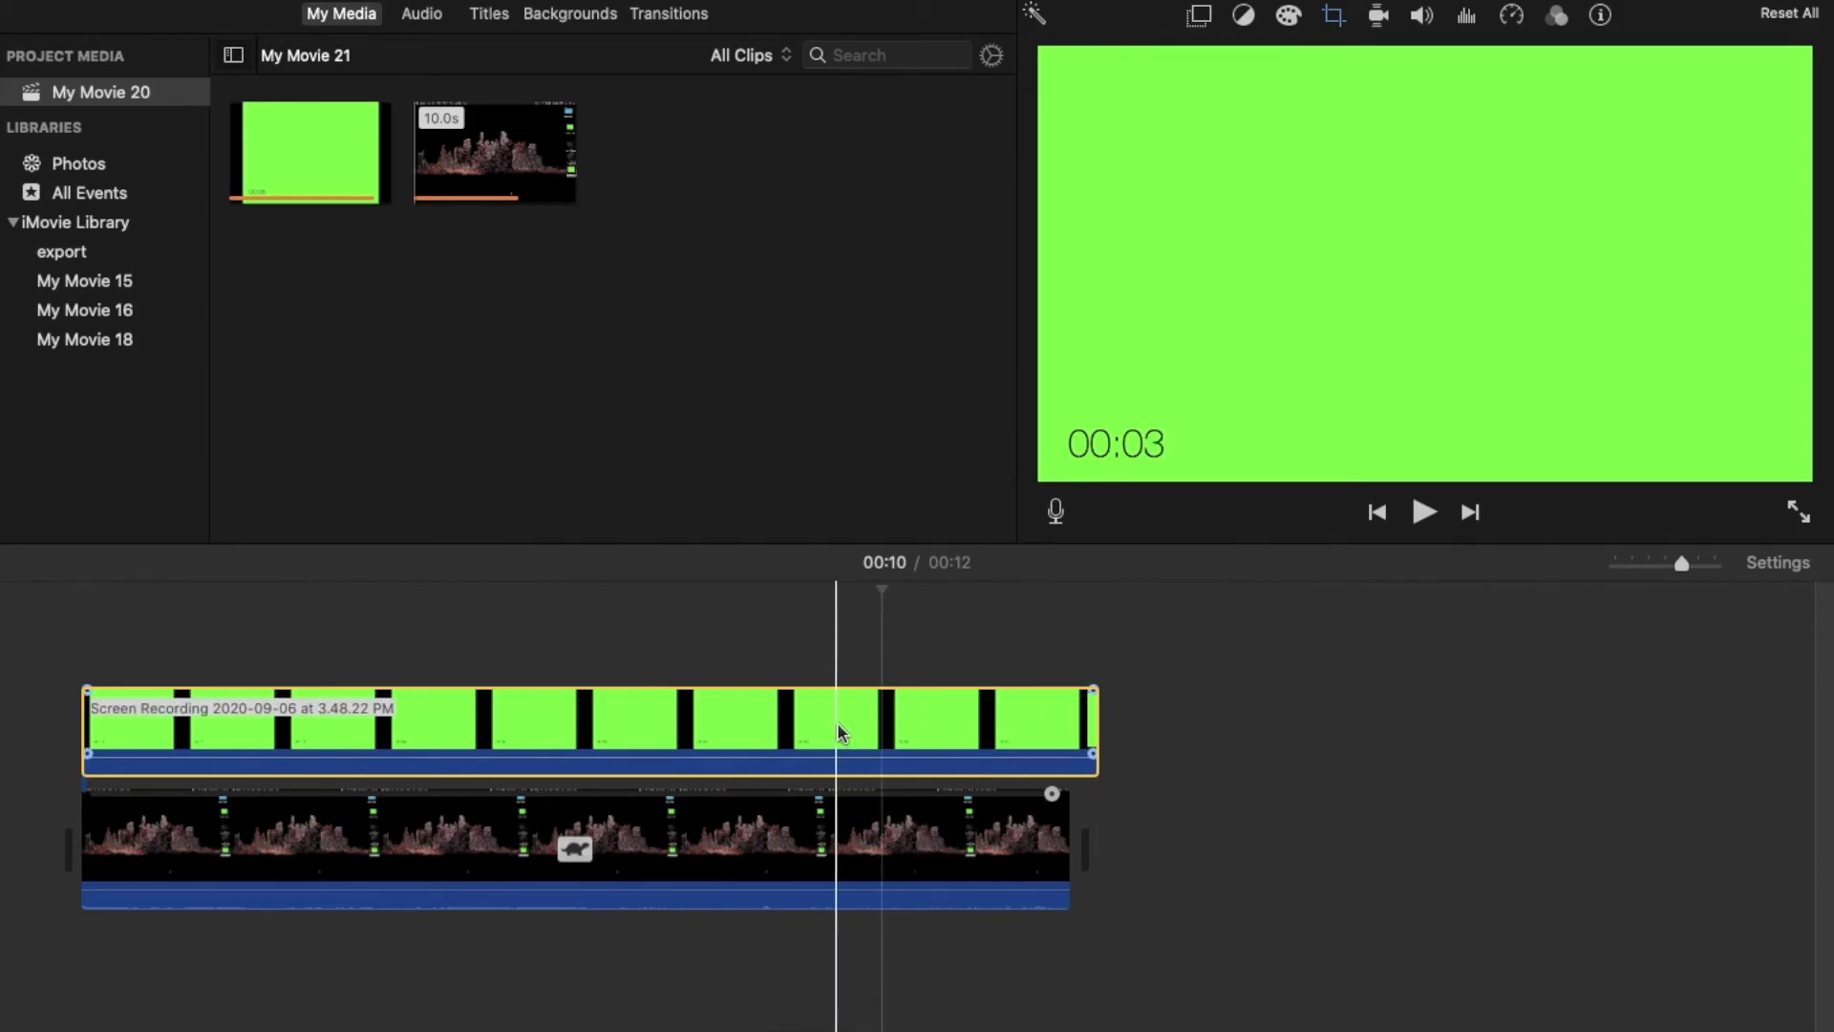
click(4, 659)
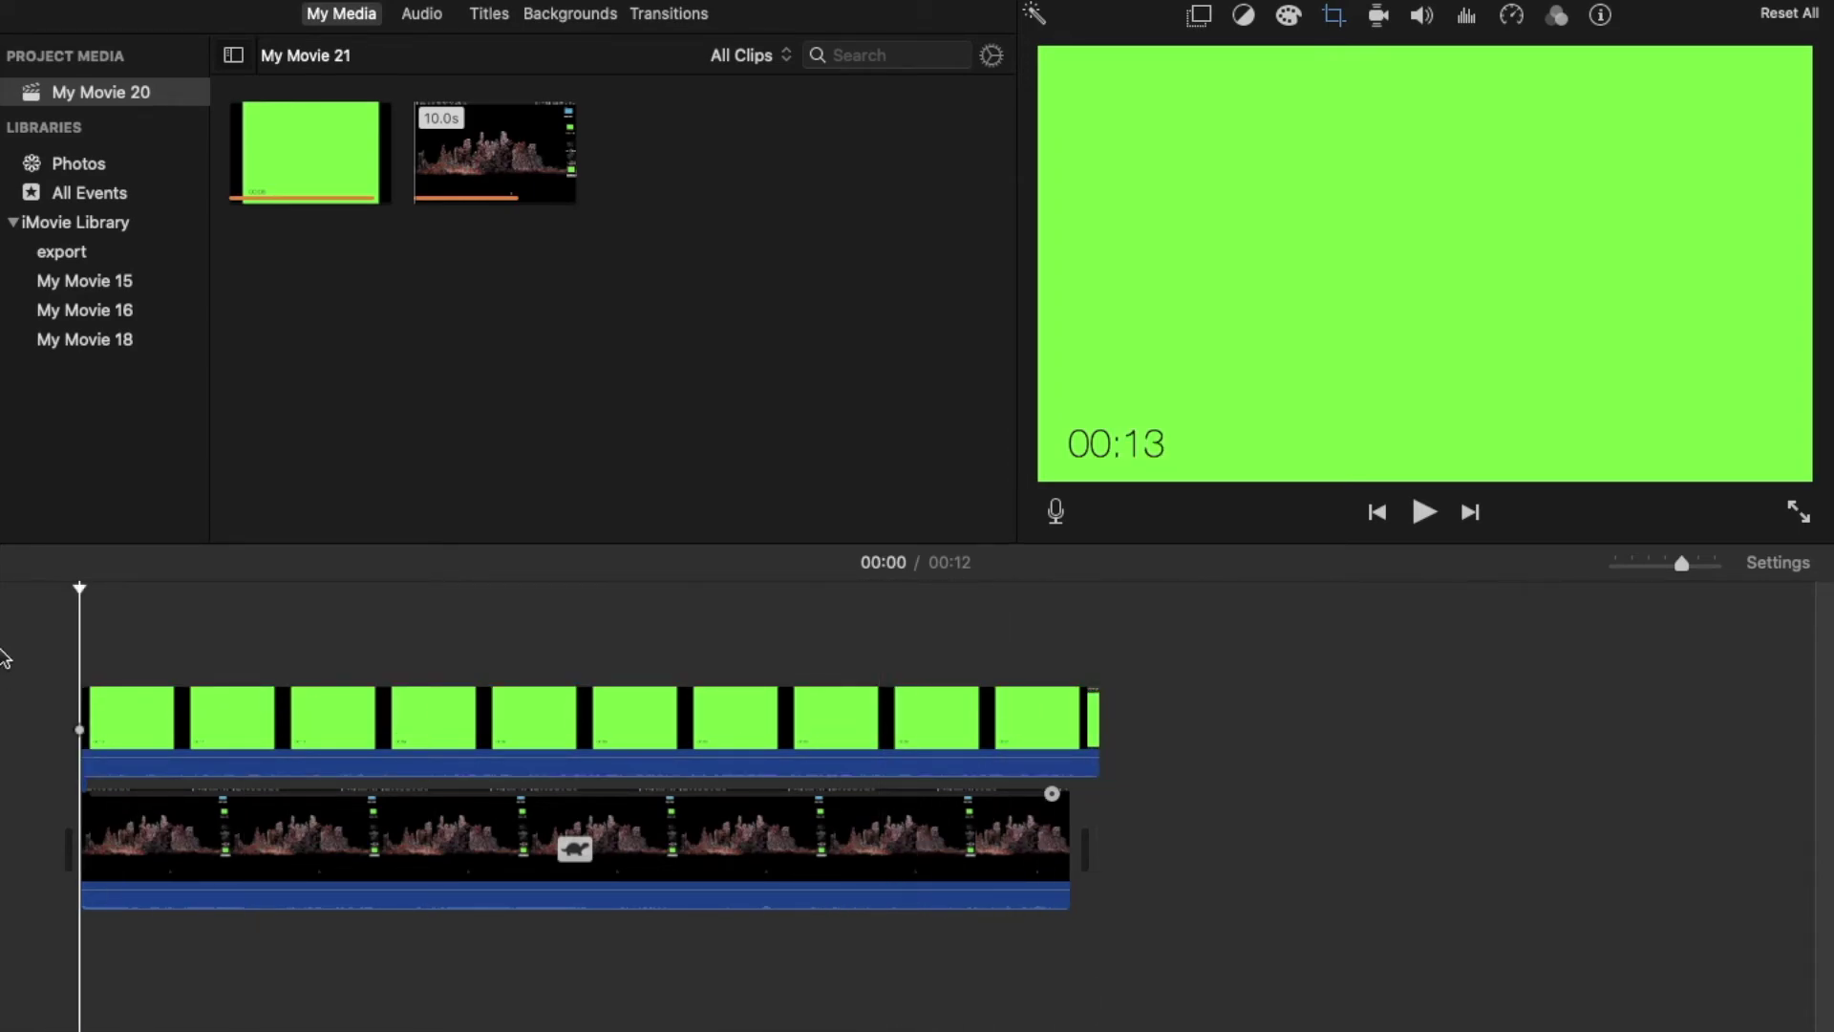
Step: Set the countdown clip's overlay mode to Green/Blue Screen, keeping softness at minimum
click(277, 718)
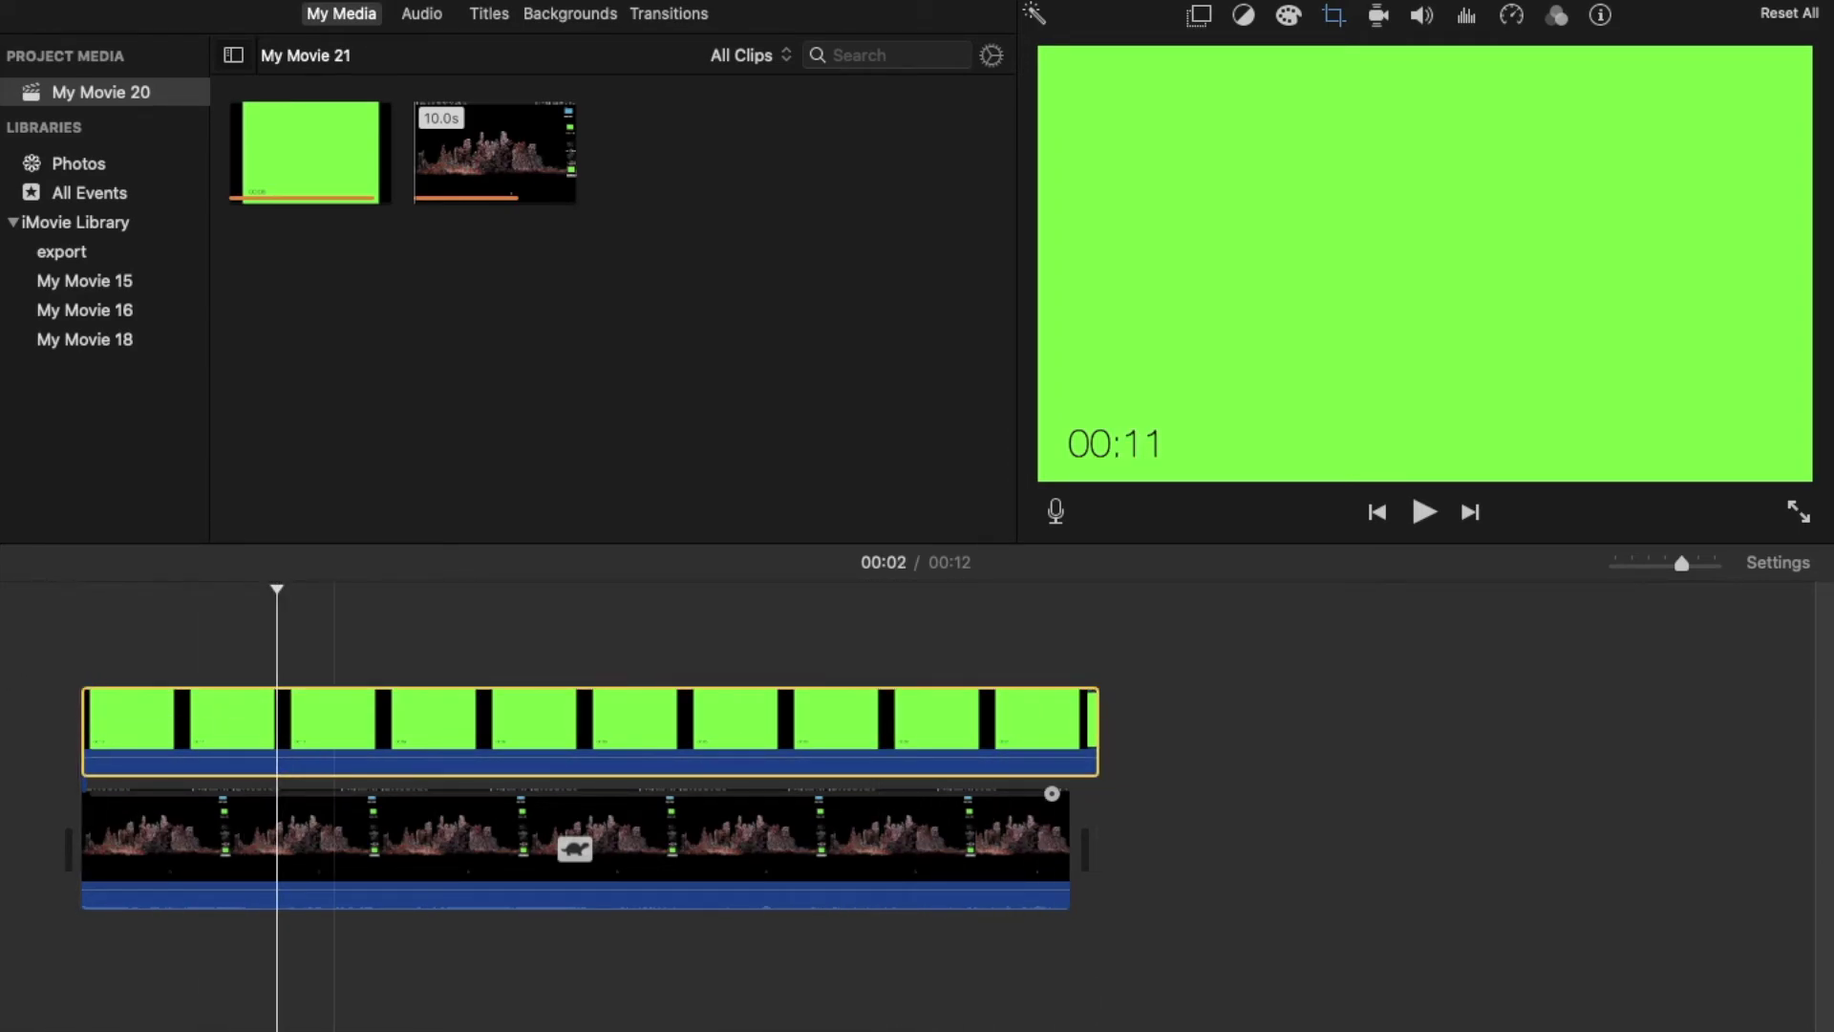
click(1200, 16)
click(1098, 48)
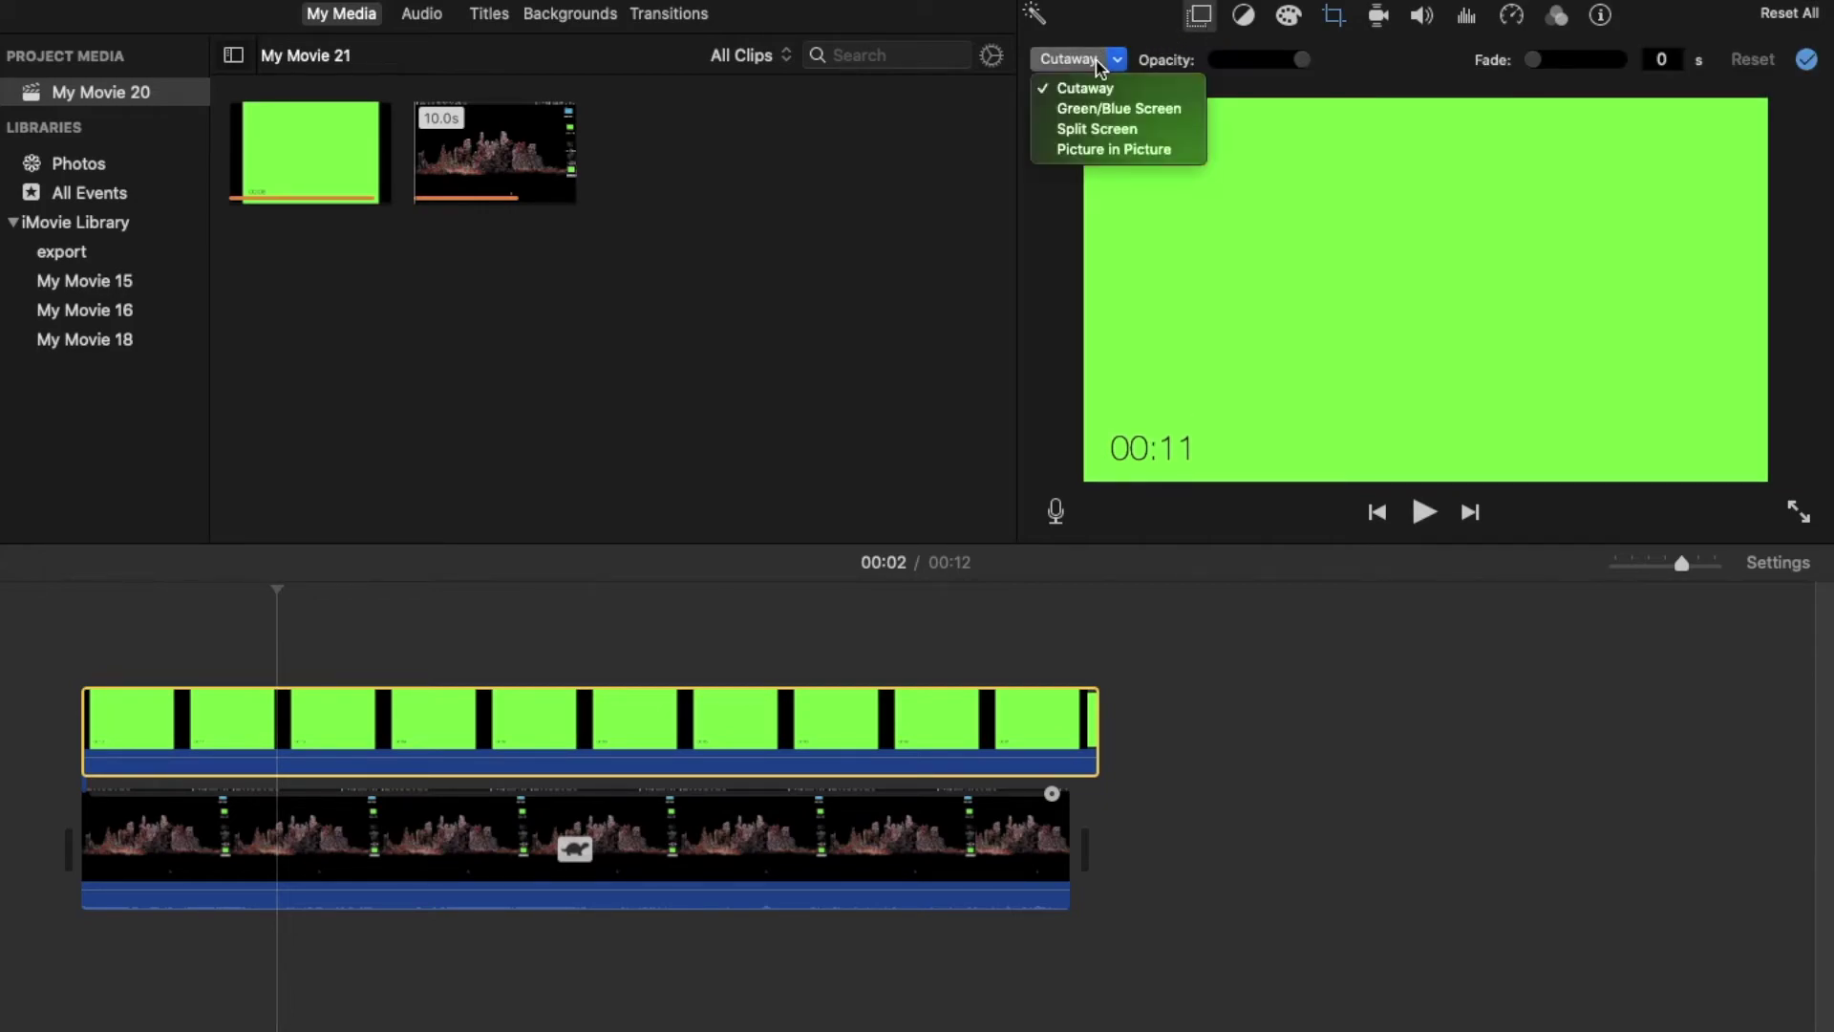
click(1098, 112)
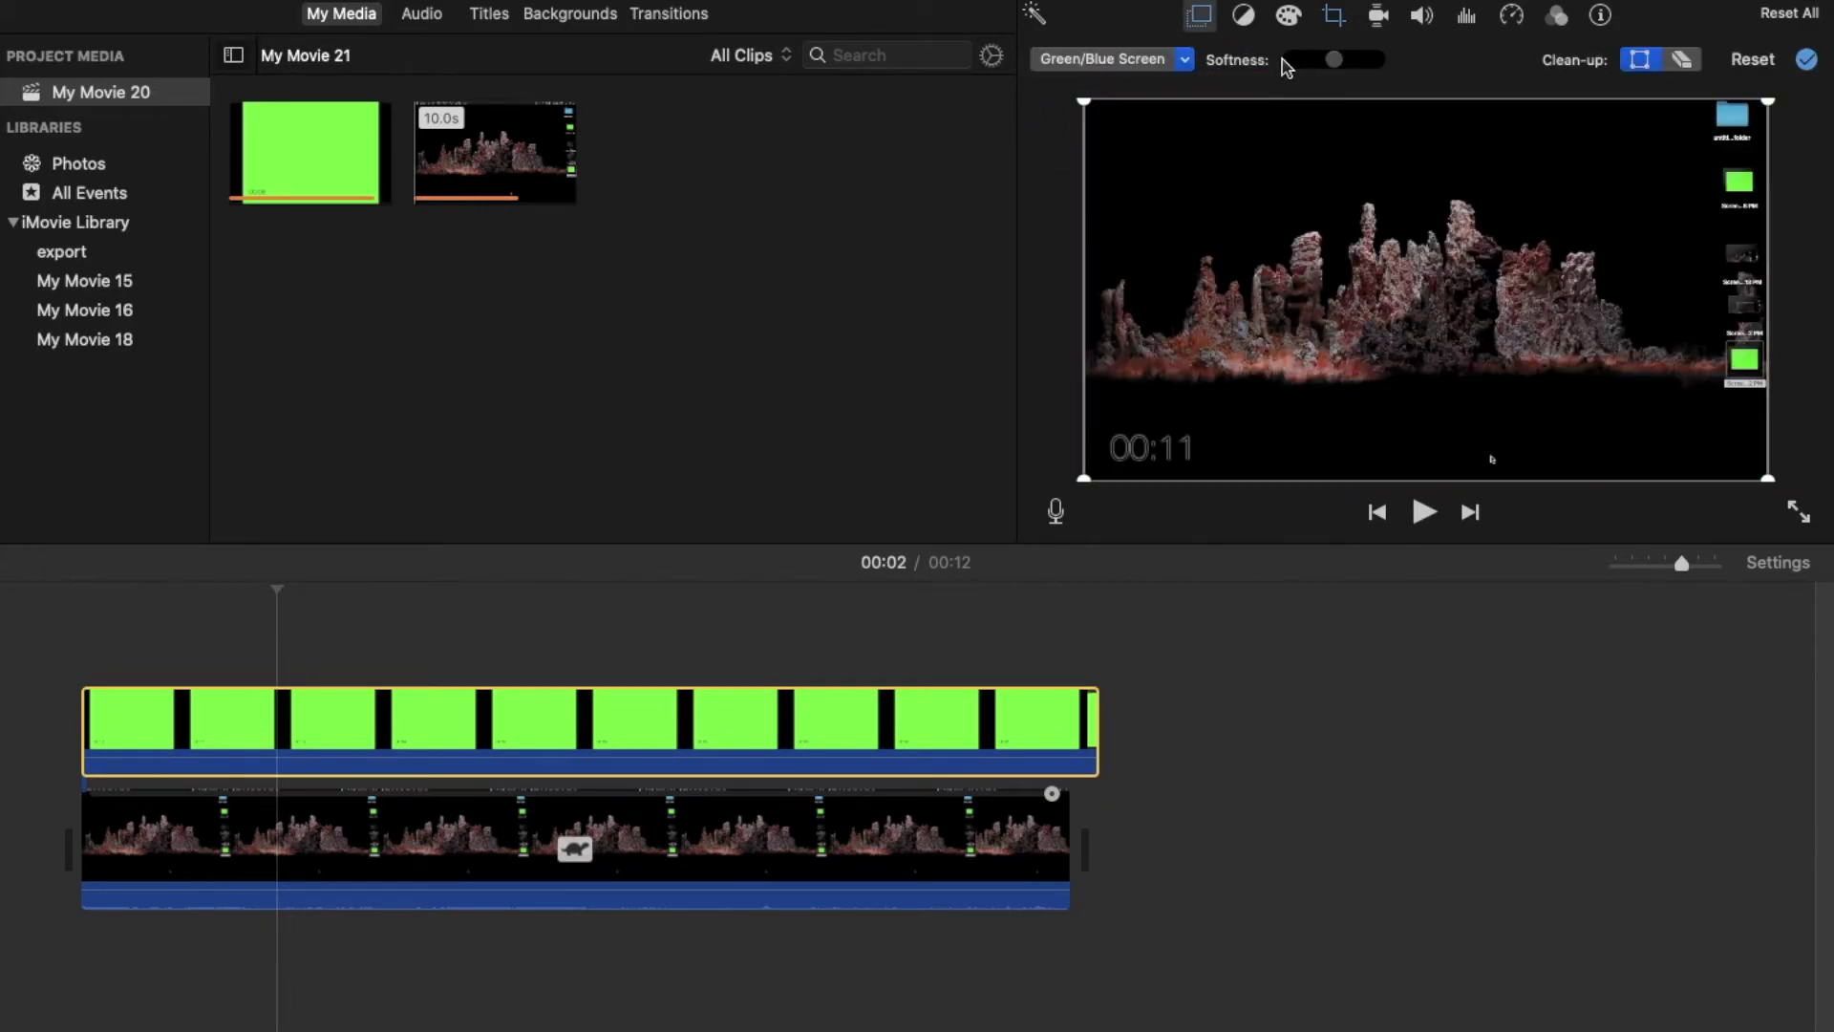
drag(1329, 61, 1216, 89)
Step: Boost the countdown overlay's contrast by moving the white and black colour handles right
click(1285, 18)
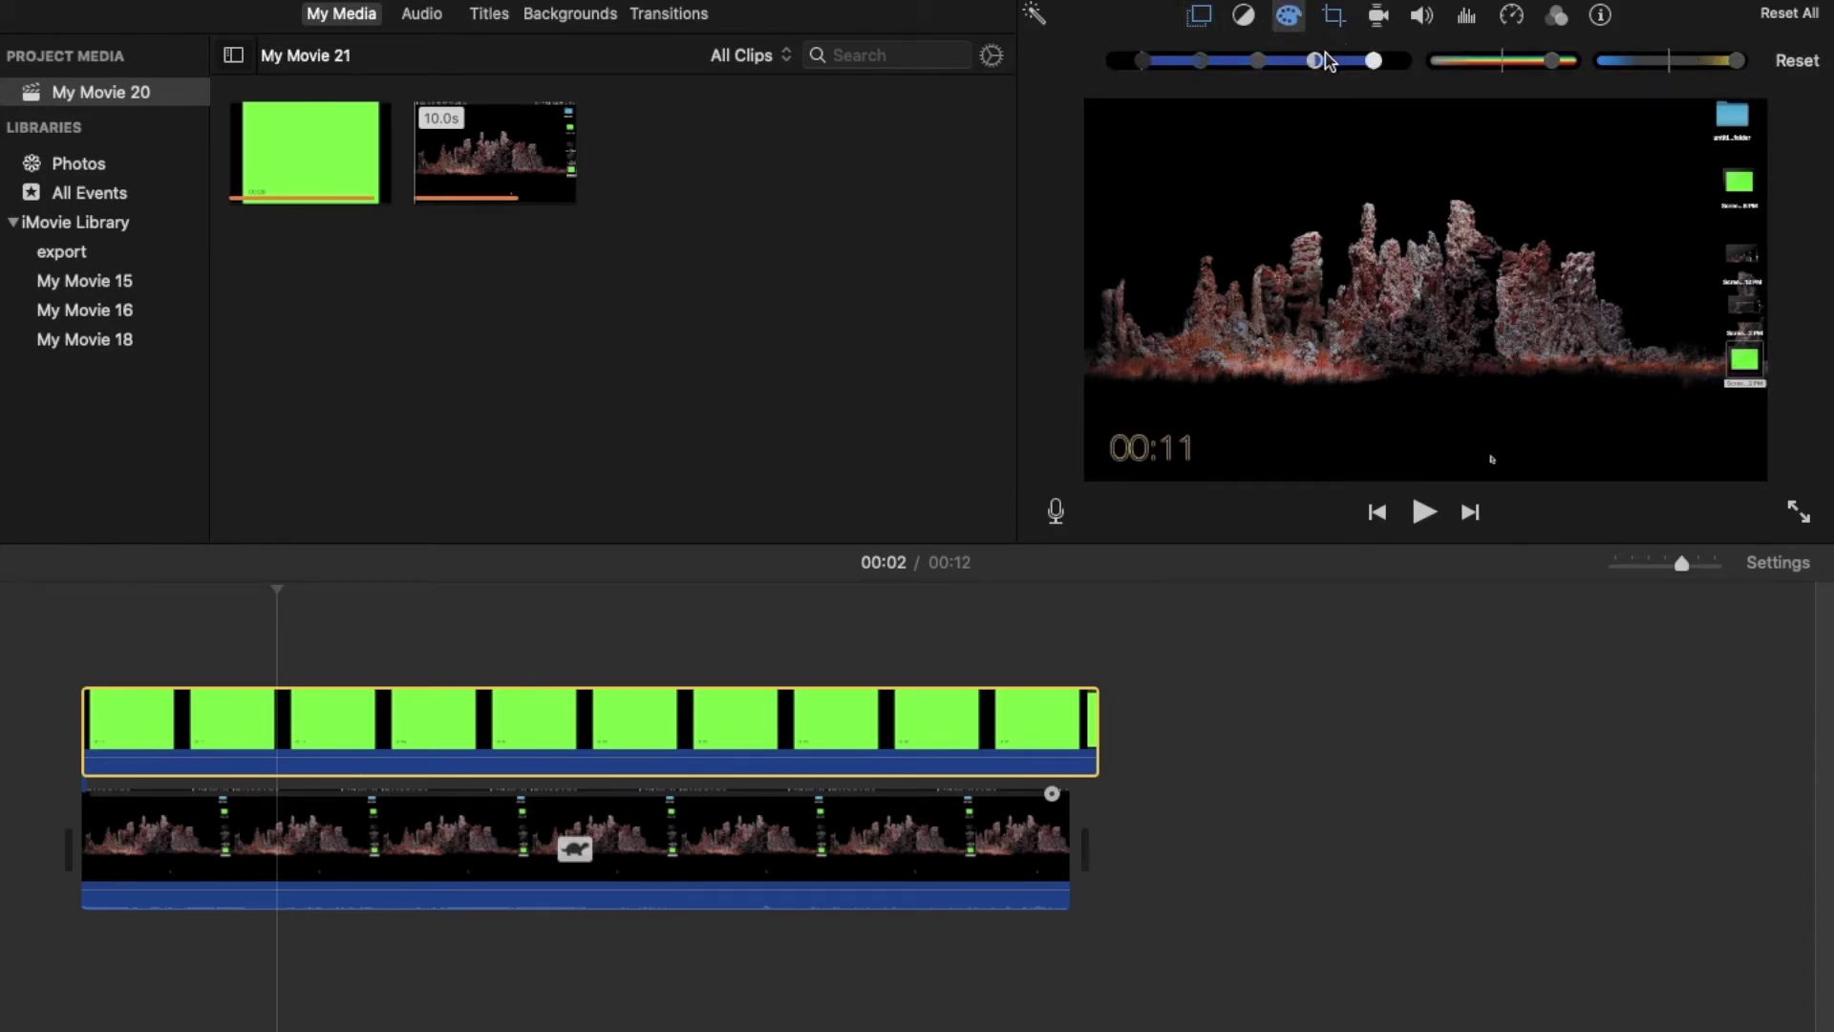
drag(1375, 62, 1571, 65)
drag(1143, 61, 1328, 61)
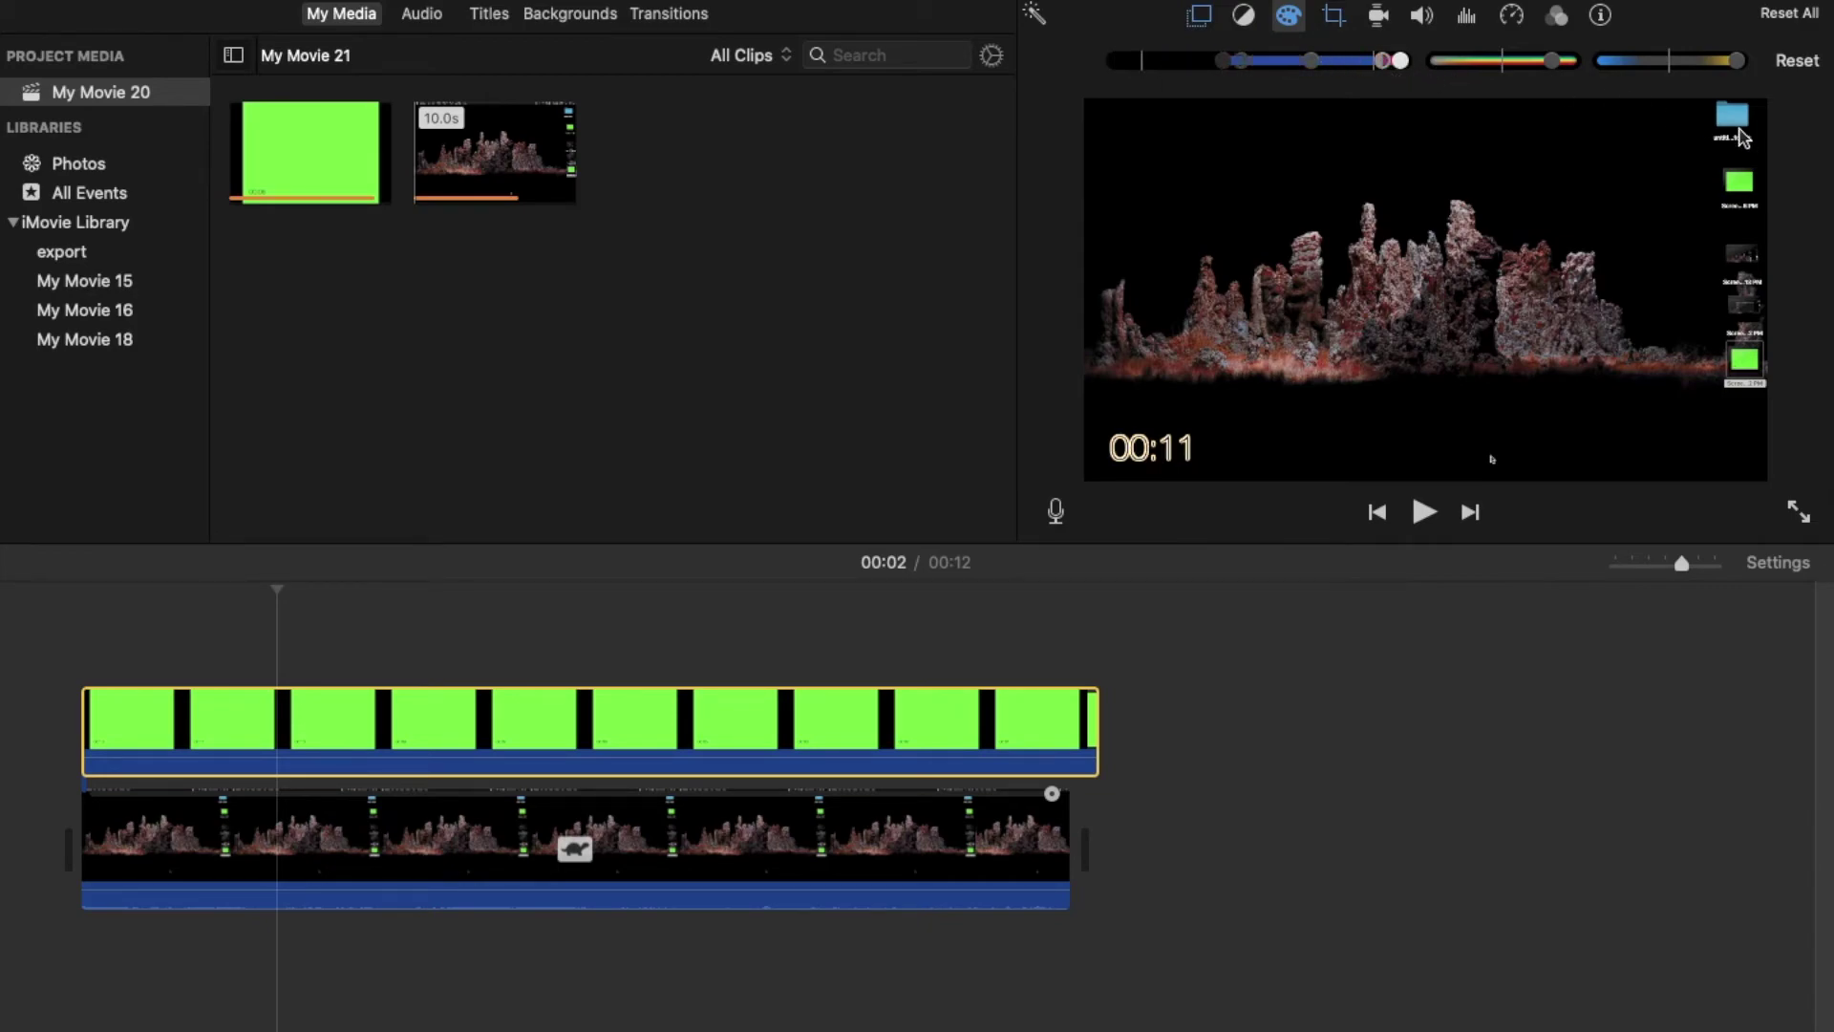
click(4, 731)
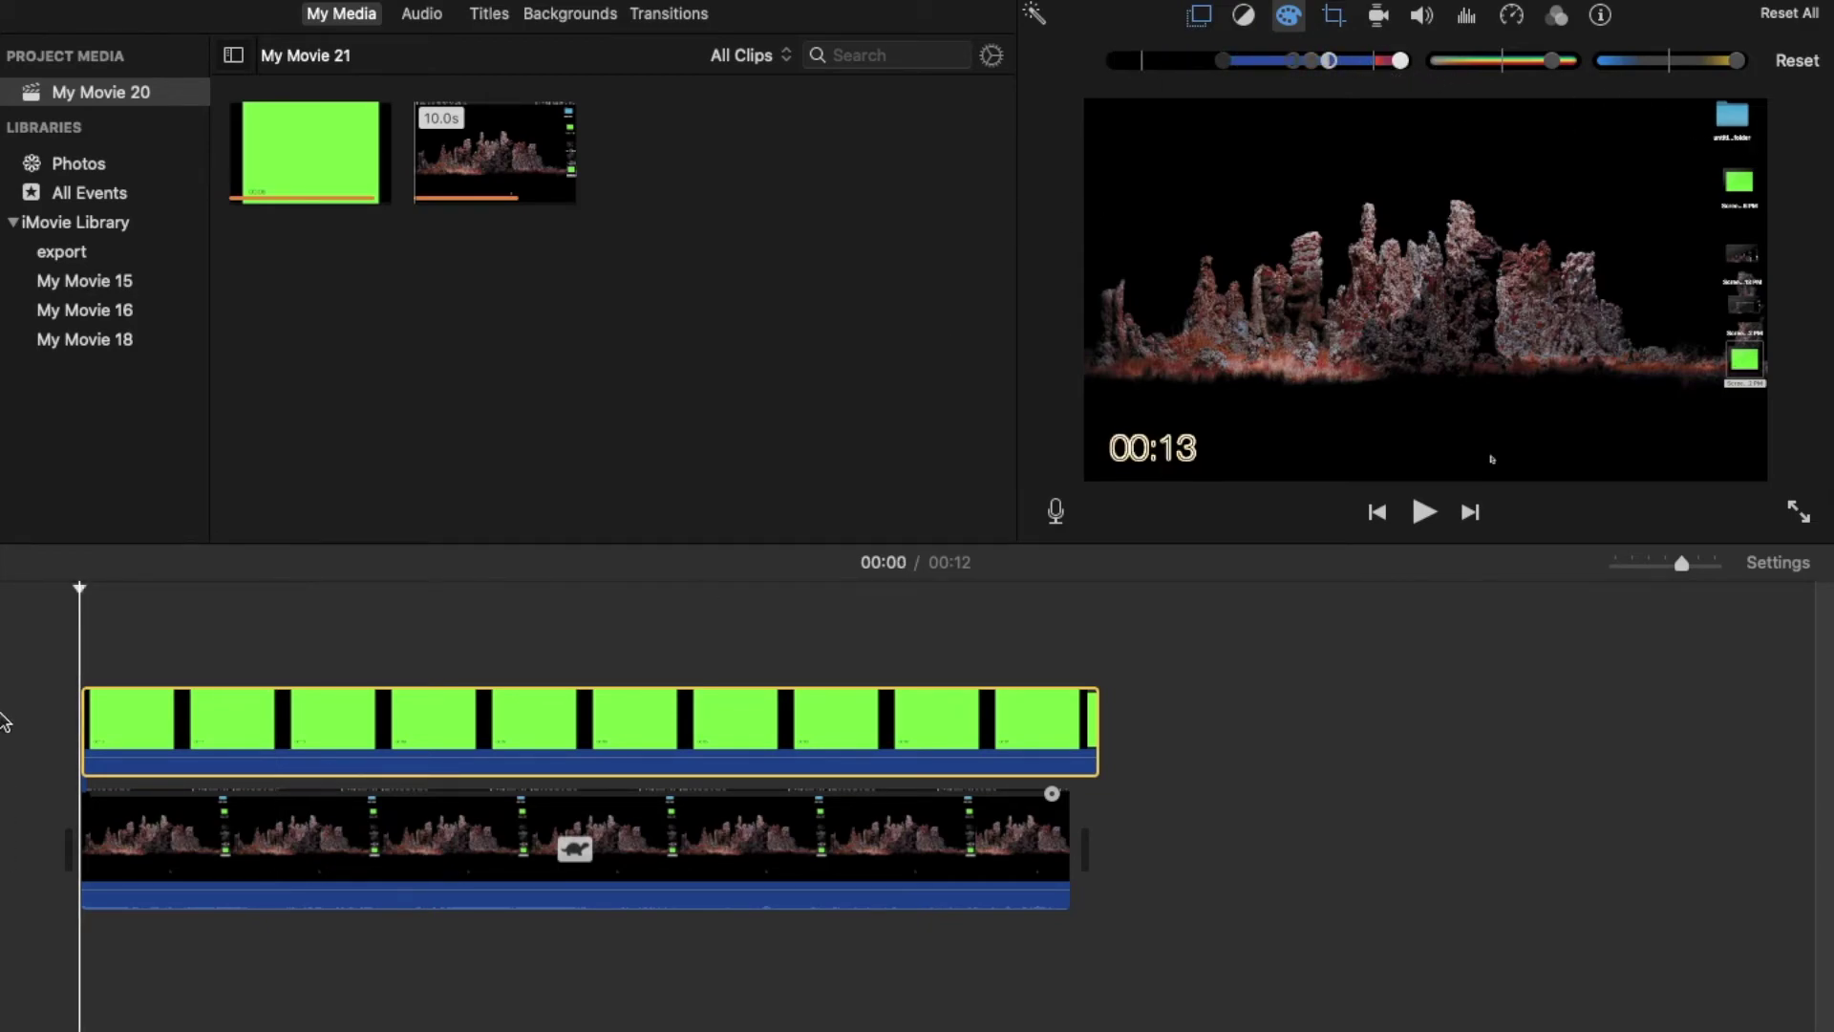